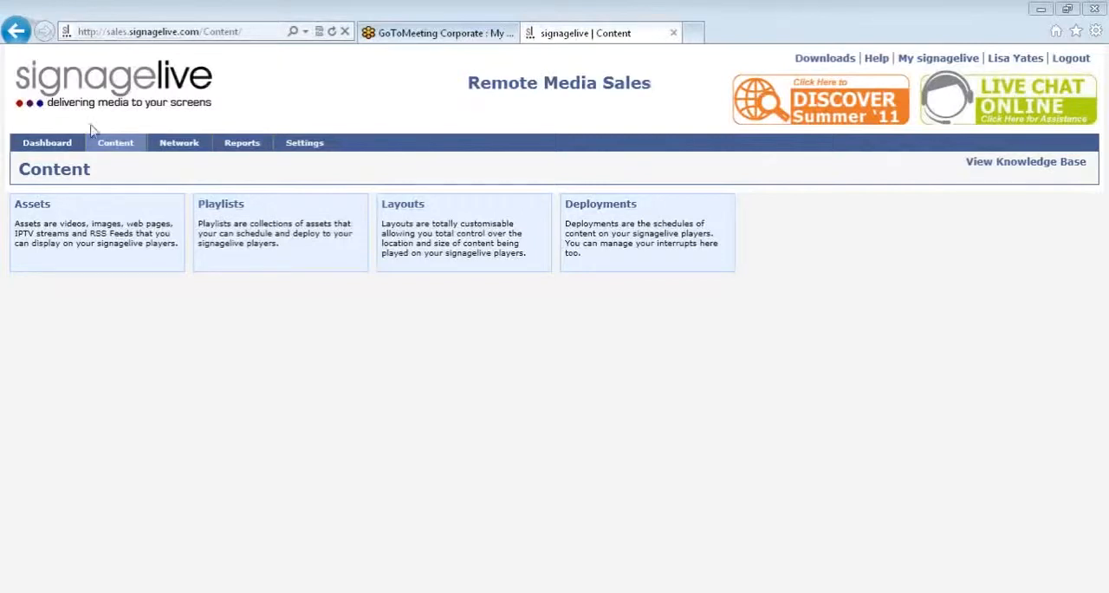
- Open the playlist creation page and search the asset library for "signagelive"
{"action": "mouse_move", "coordinate": [123, 146]}
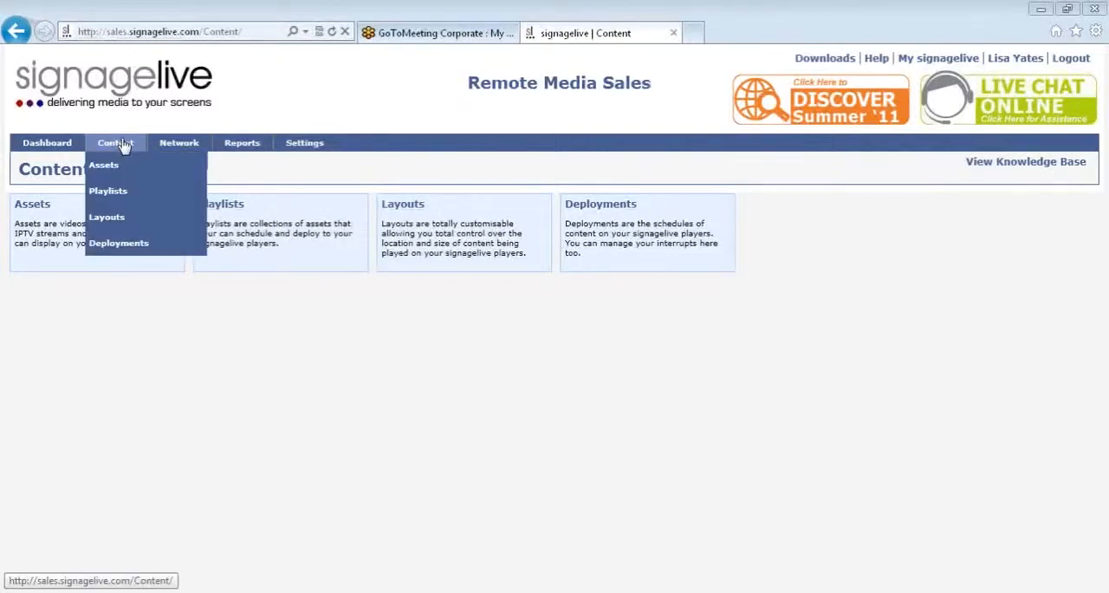
{"action": "left_click", "coordinate": [118, 197]}
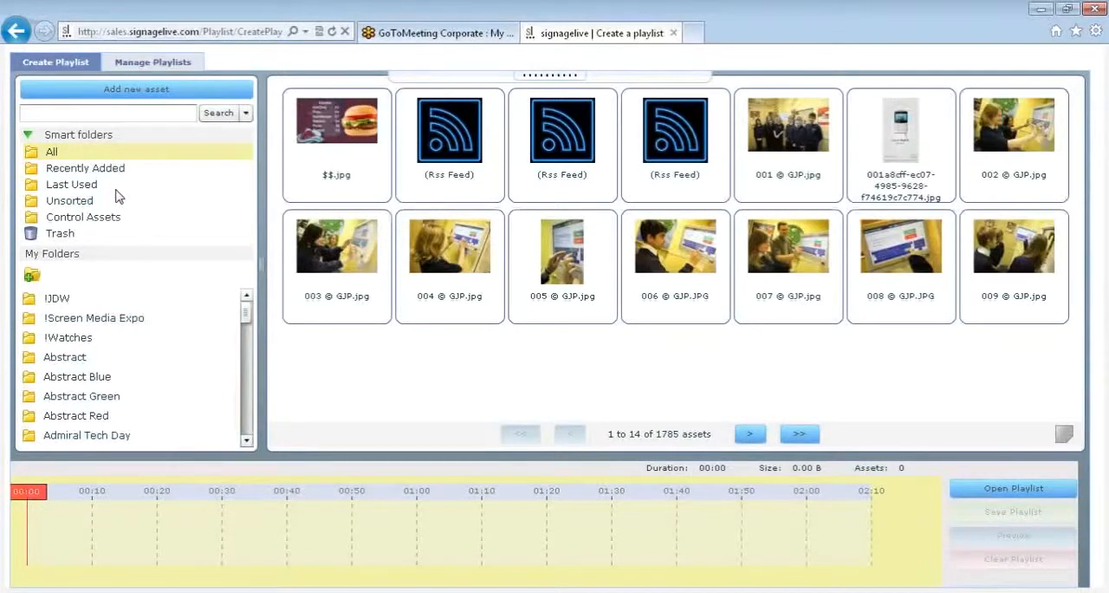
{"action": "left_click", "coordinate": [120, 113]}
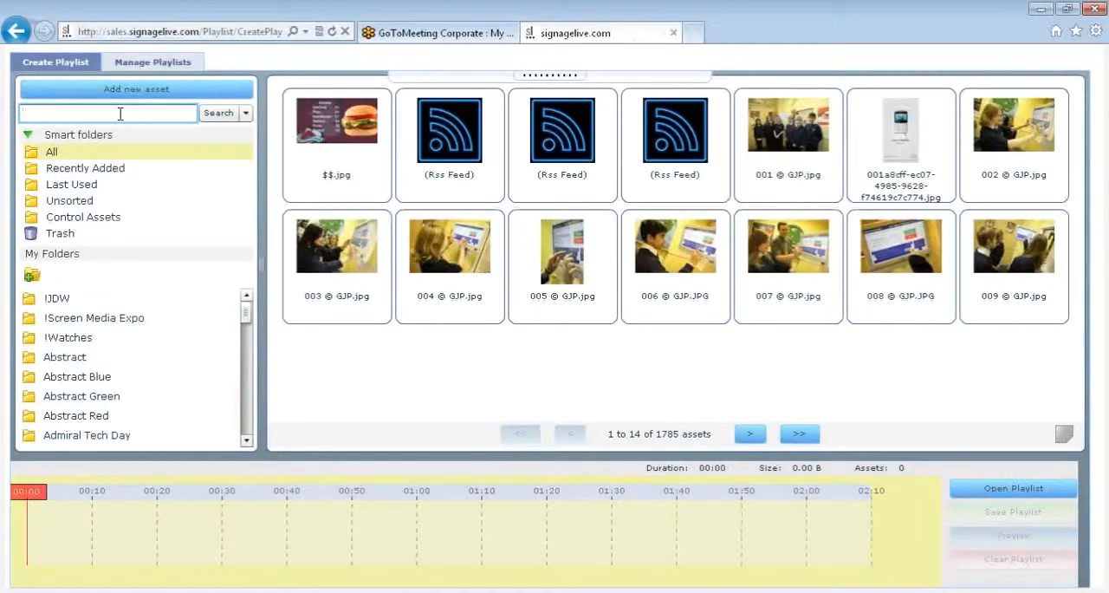
{"action": "type", "text": "signagelive"}
{"action": "key", "text": "Return"}
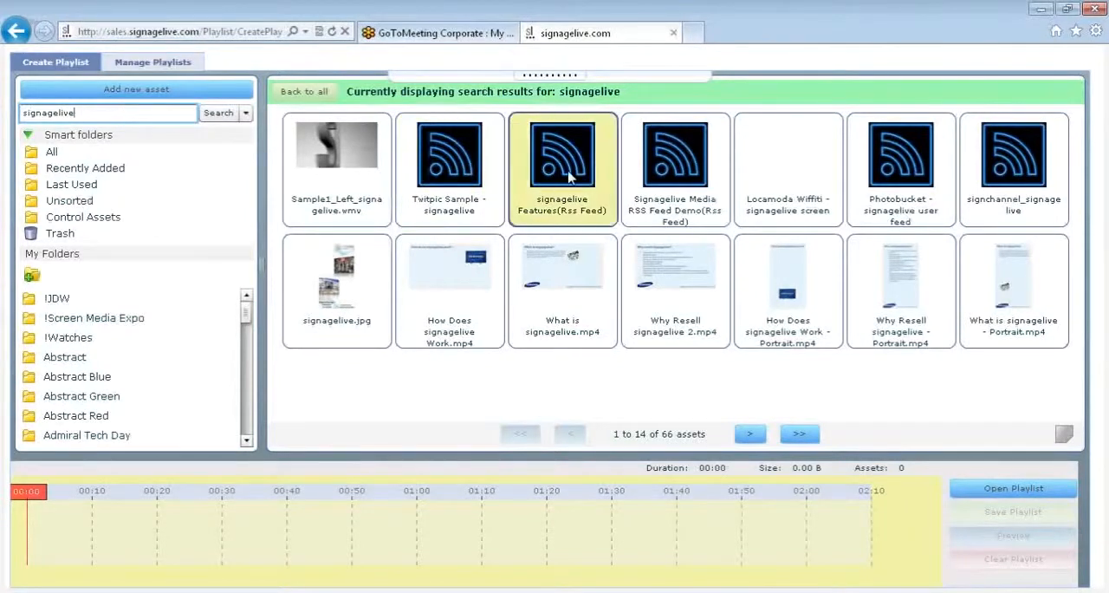
- Examine the advanced search's date-added and last-used filters for the signagelive assets, leaving without running a search
{"action": "left_click", "coordinate": [246, 113]}
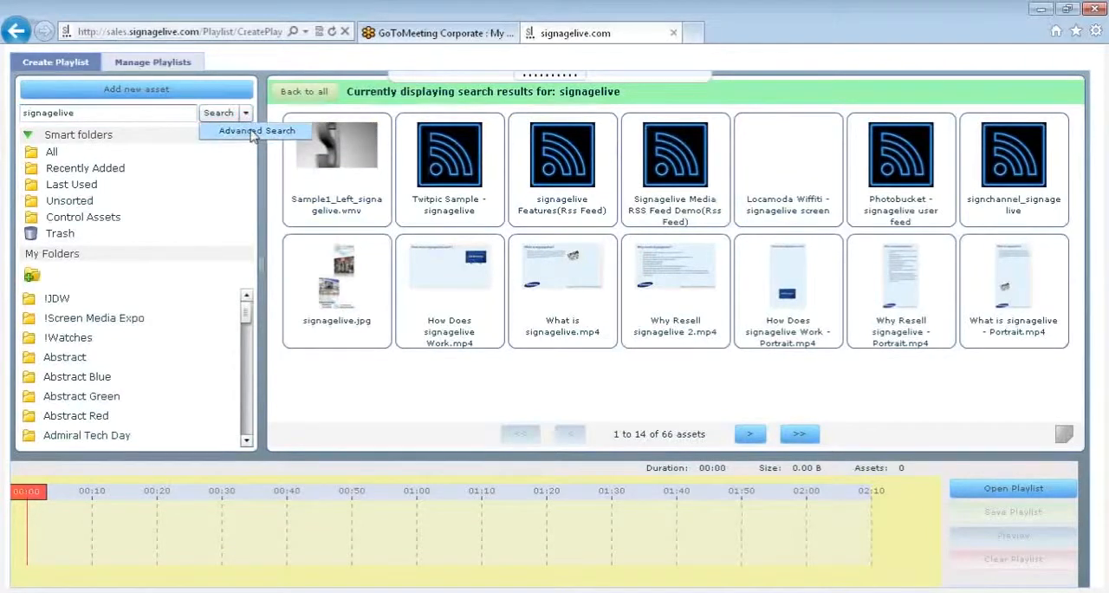
{"action": "left_click", "coordinate": [252, 131]}
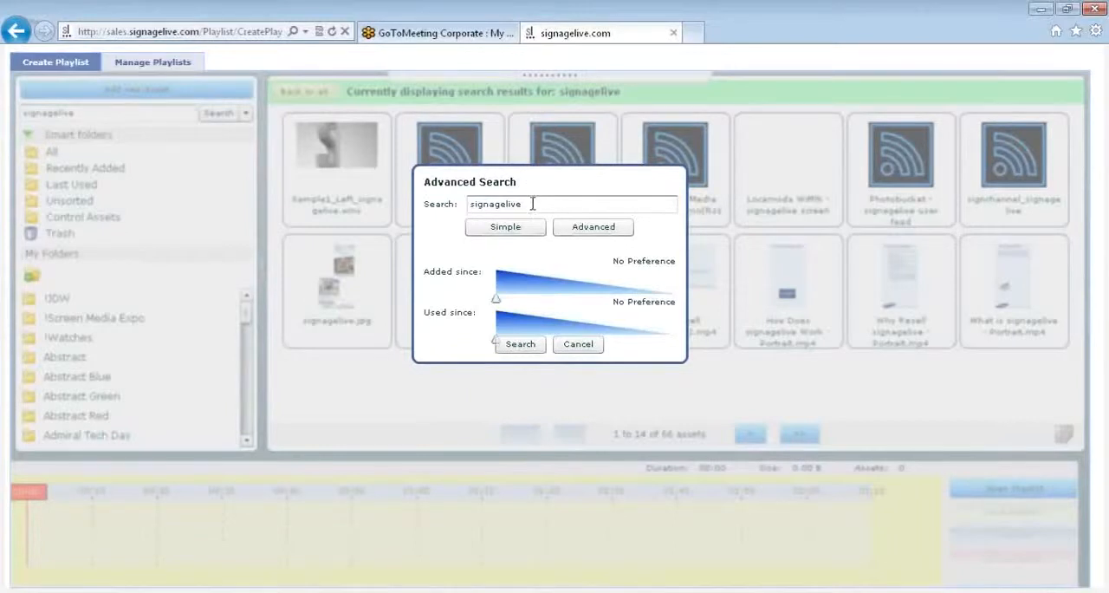
{"action": "left_click", "coordinate": [593, 230]}
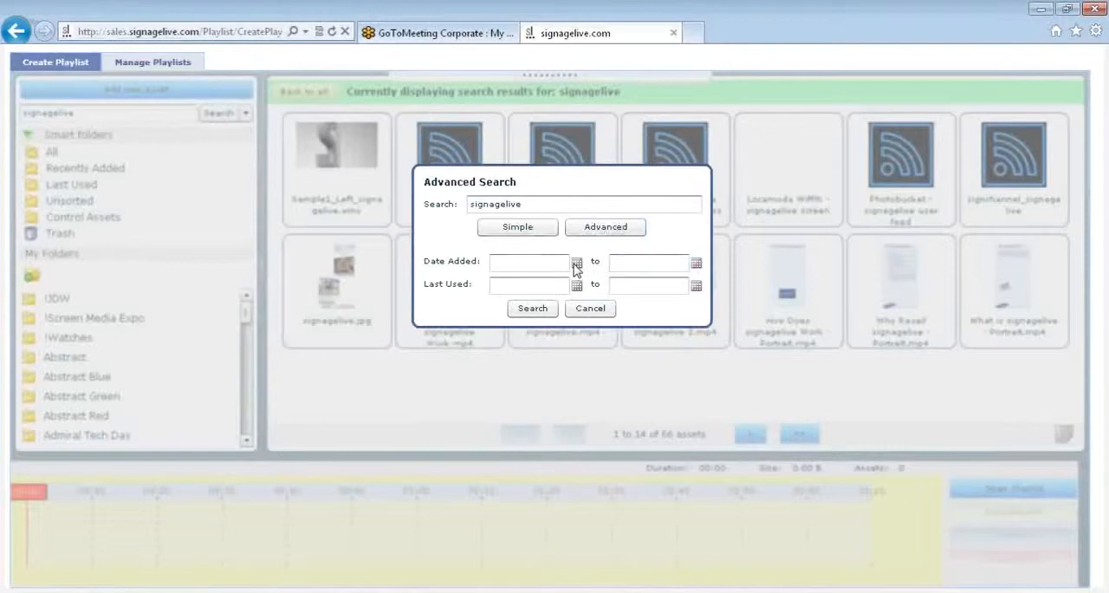
{"action": "left_click", "coordinate": [577, 285]}
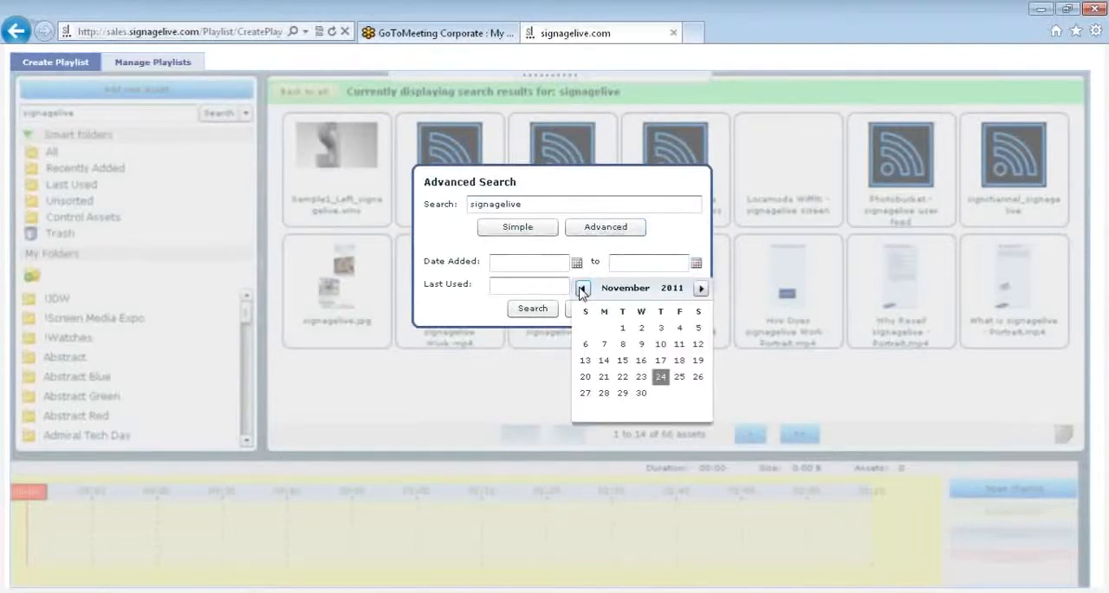
{"action": "left_click", "coordinate": [596, 275]}
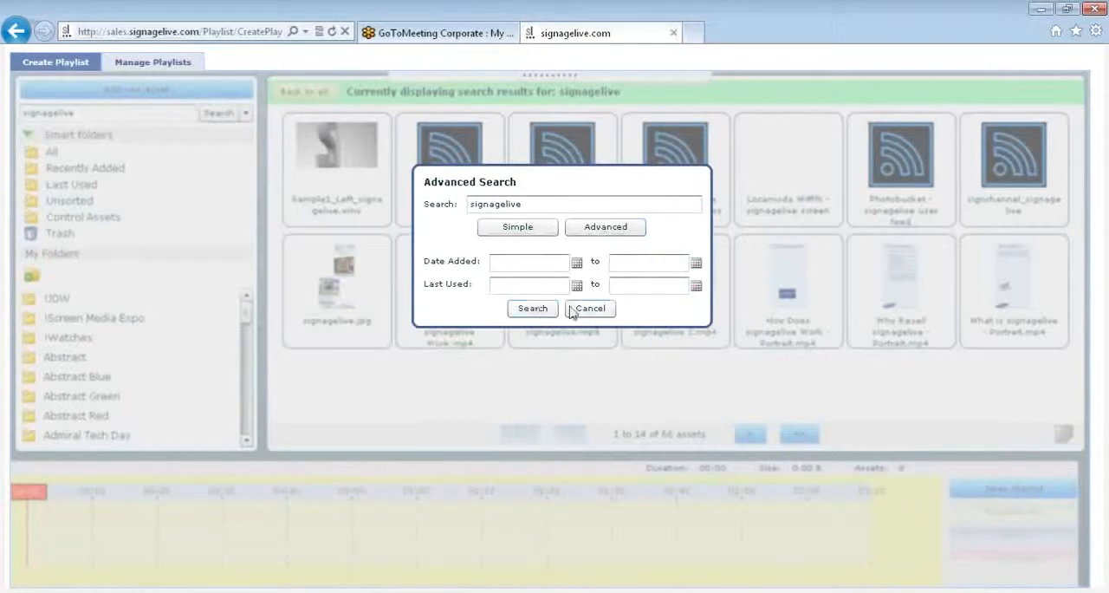
{"action": "left_click", "coordinate": [577, 310]}
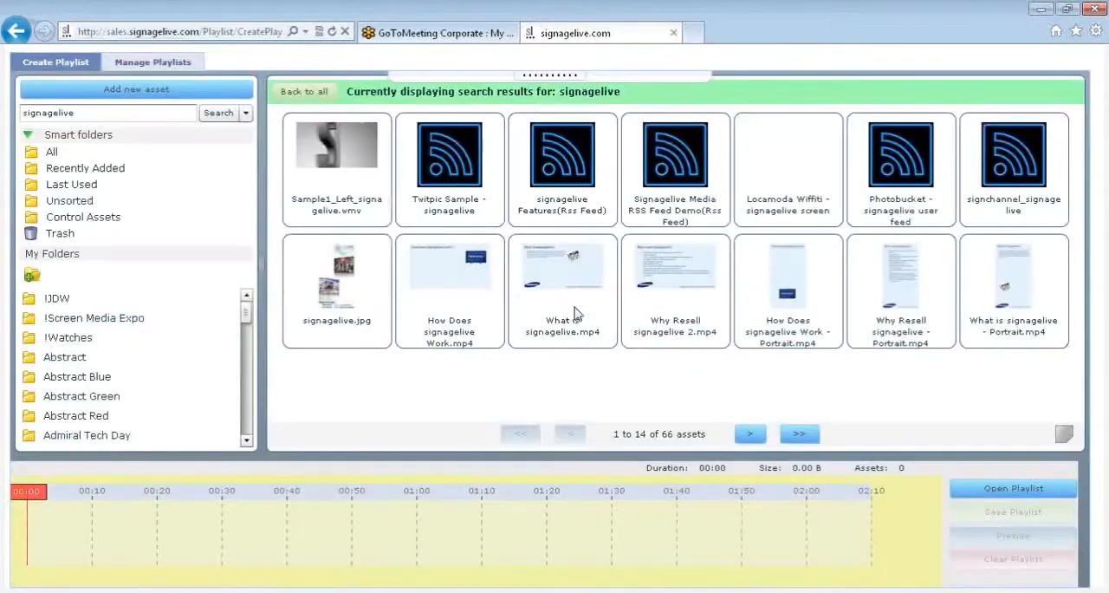
- Copy 007 © GJP.jpg from the full asset library into the Education folder and open that folder
{"action": "left_click", "coordinate": [52, 153]}
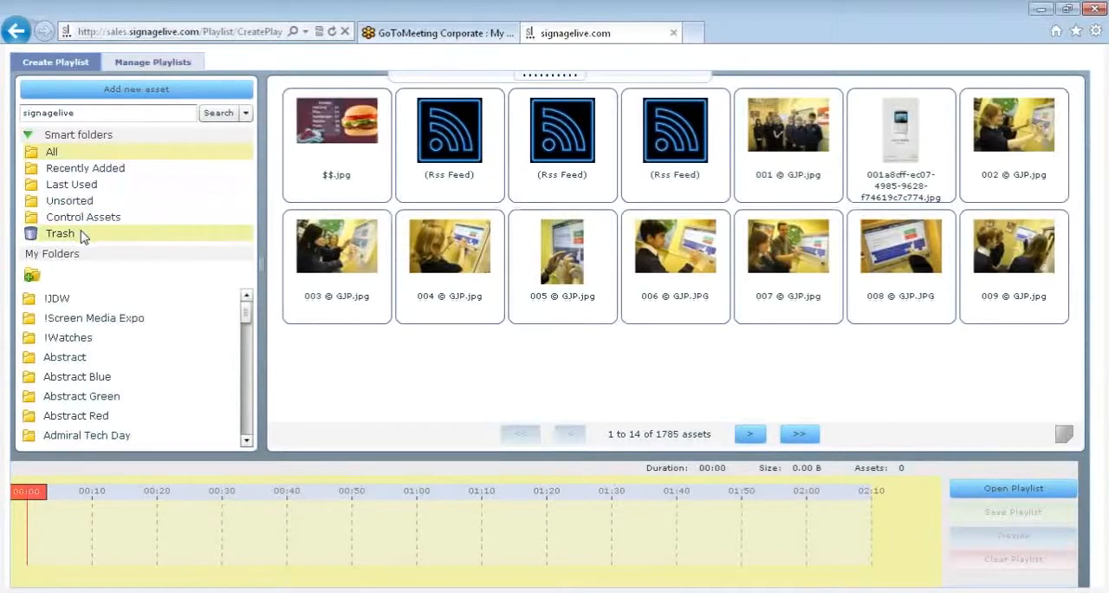
{"action": "left_click", "coordinate": [32, 276]}
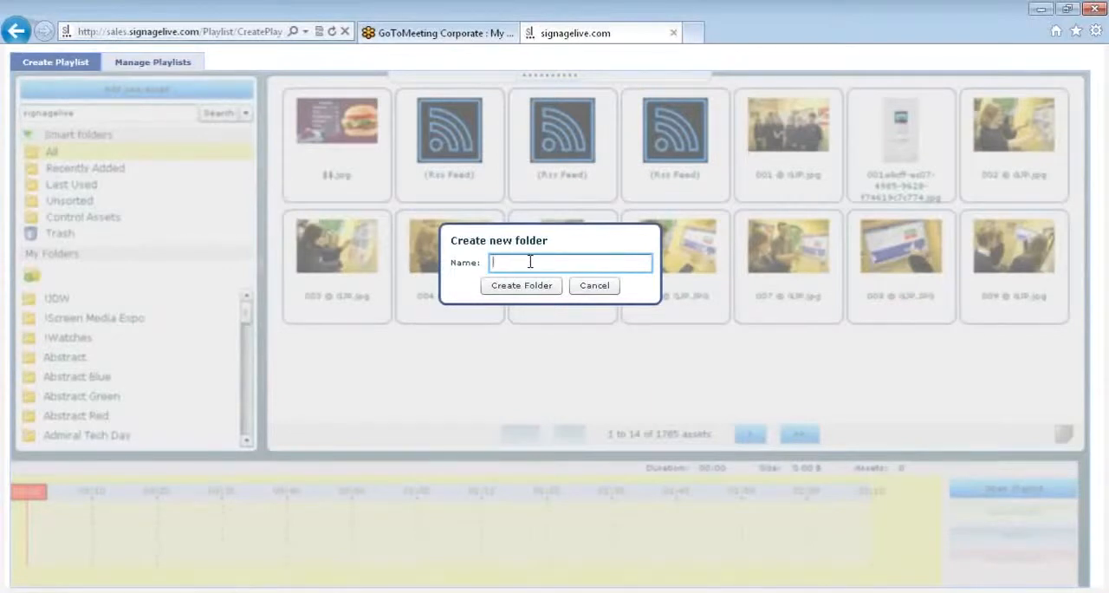
{"action": "left_click", "coordinate": [610, 291]}
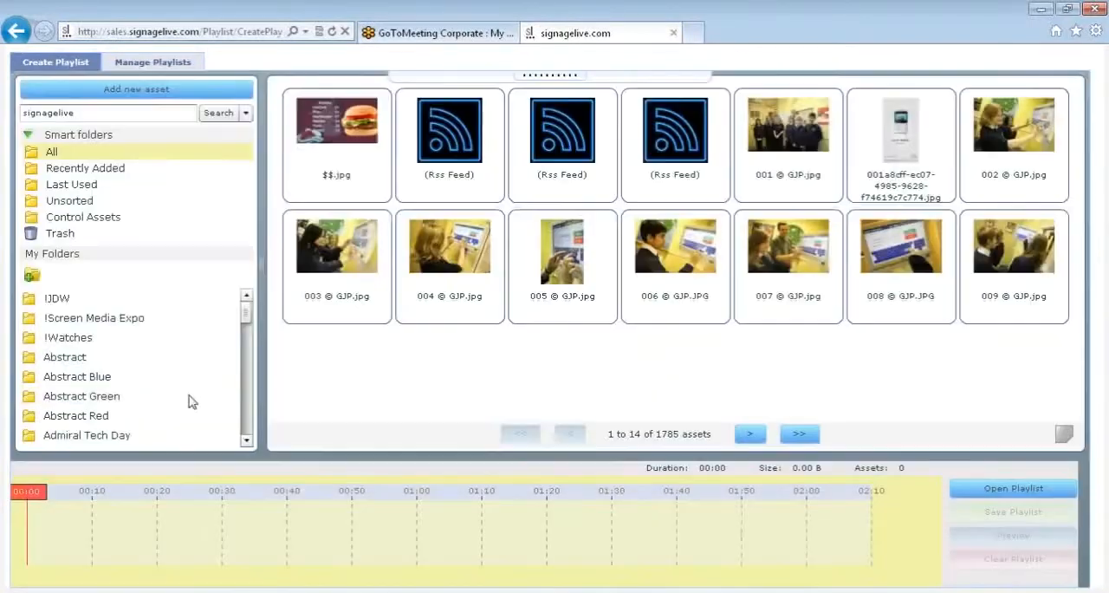
{"action": "left_click_drag", "start_coordinate": [245, 320], "coordinate": [246, 345]}
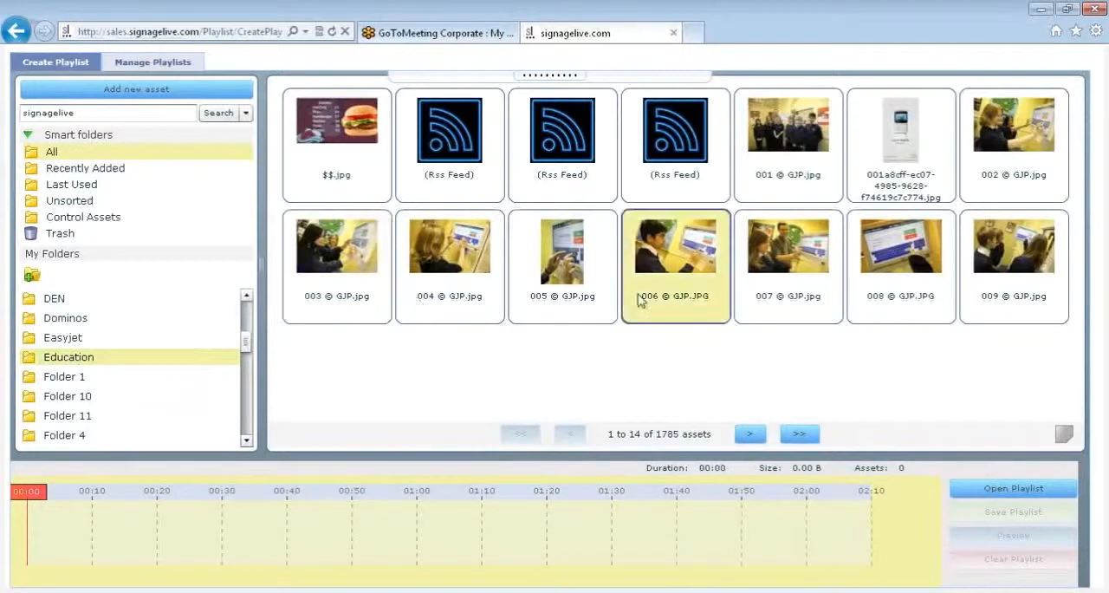
{"action": "left_click_drag", "start_coordinate": [810, 277], "coordinate": [113, 358]}
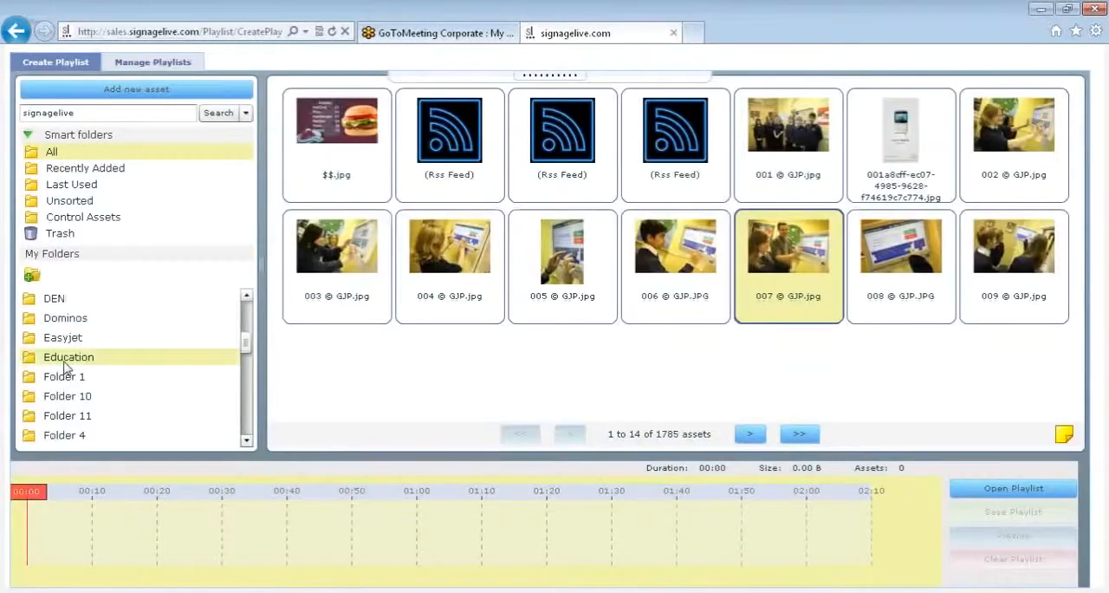
{"action": "left_click", "coordinate": [65, 367]}
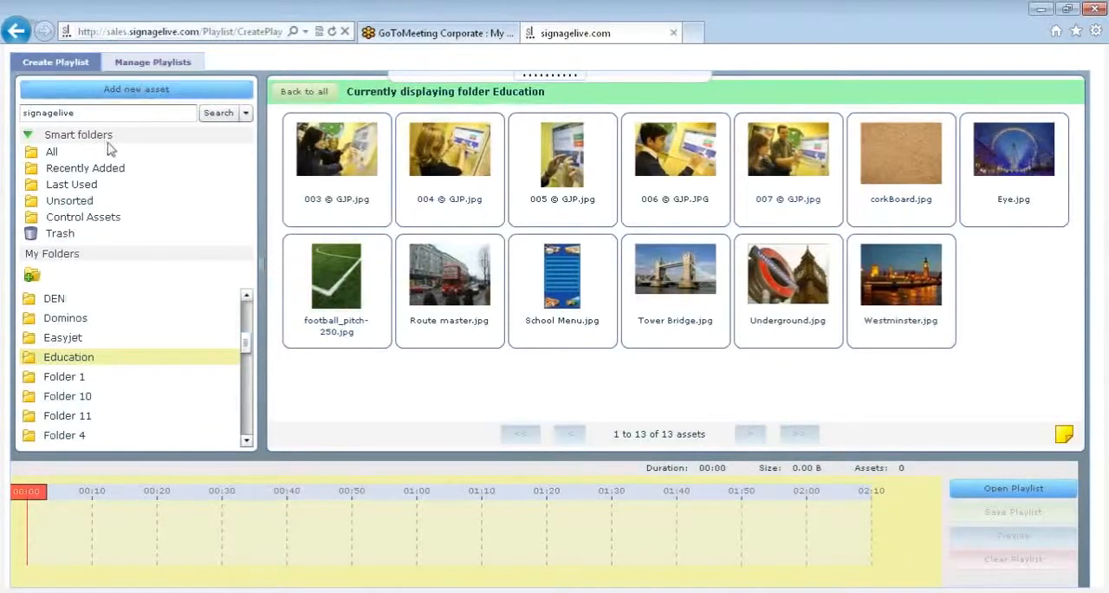
- Add the tag "school" to image 008 © GJP.JPG from the full asset library and return to the library
{"action": "left_click", "coordinate": [52, 153]}
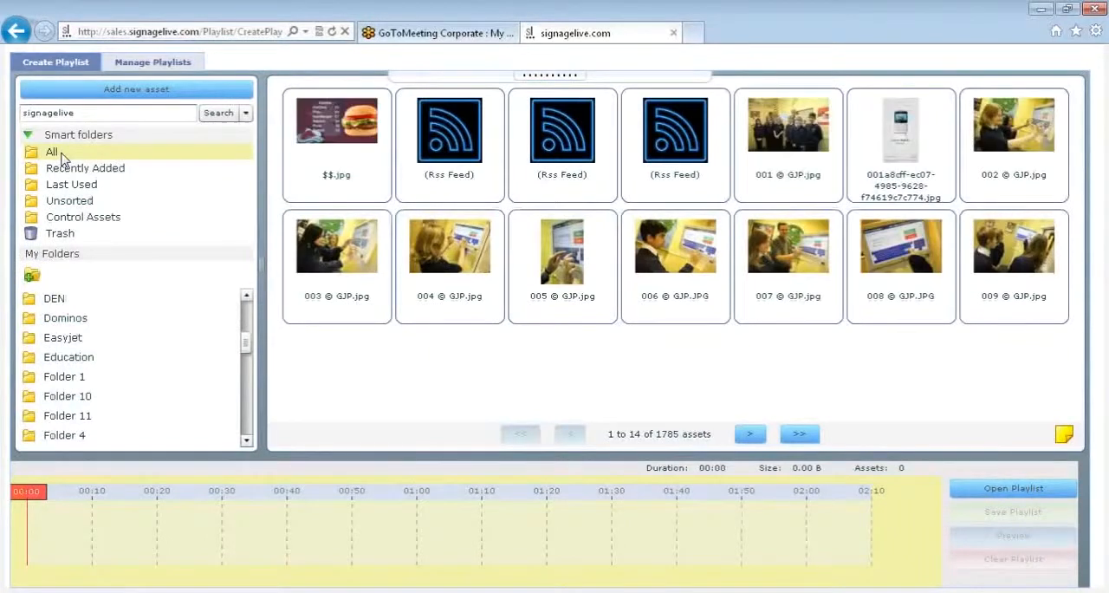
{"action": "left_click", "coordinate": [894, 240]}
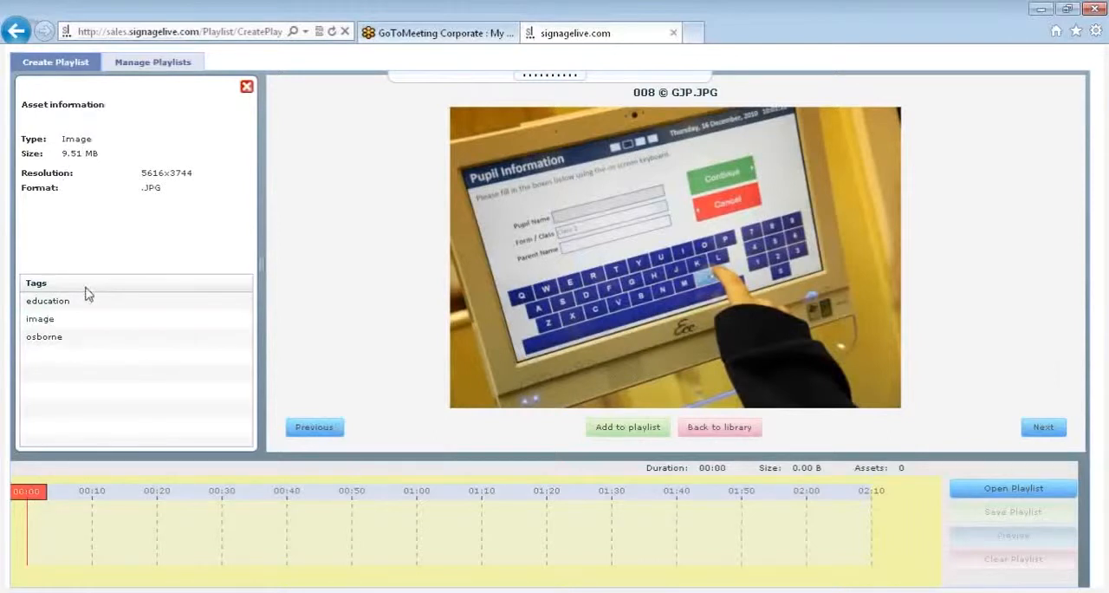
{"action": "left_click", "coordinate": [86, 353]}
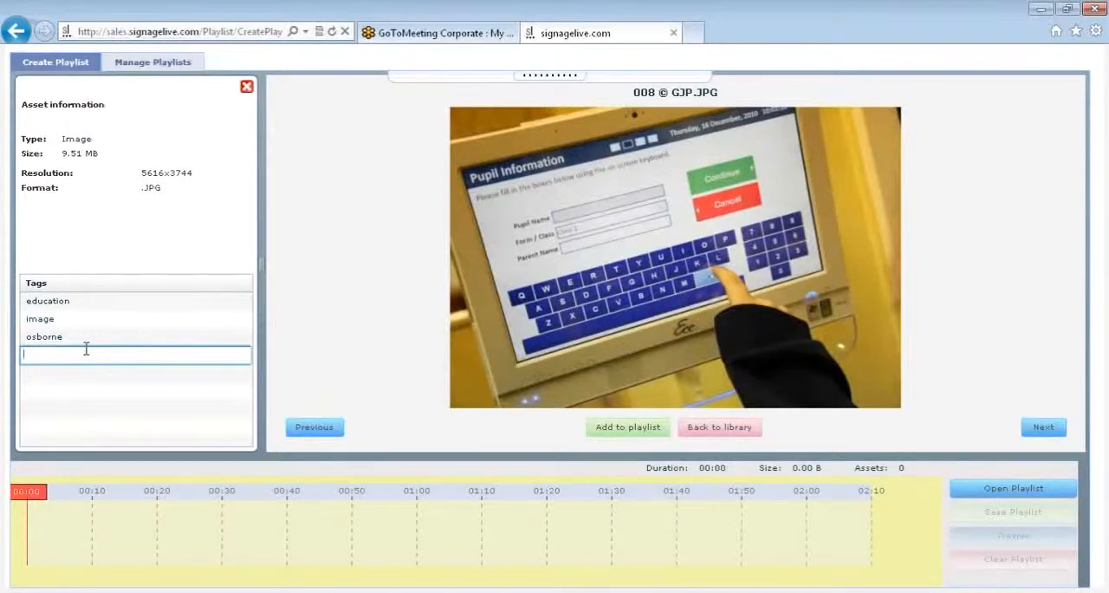
{"action": "type", "text": "school"}
{"action": "key", "text": "Return"}
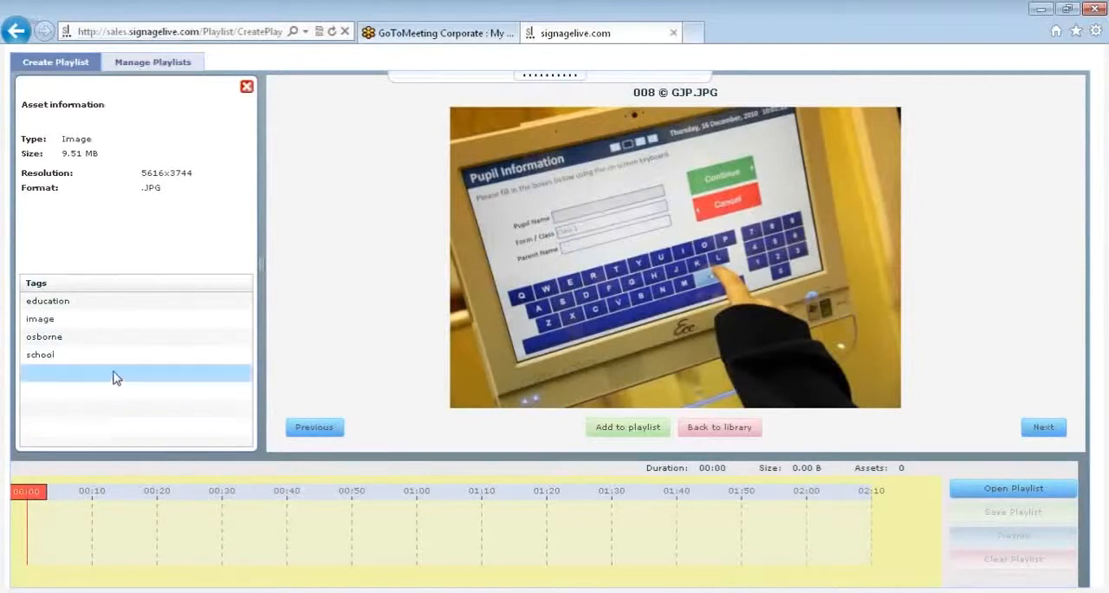
{"action": "left_click", "coordinate": [735, 428]}
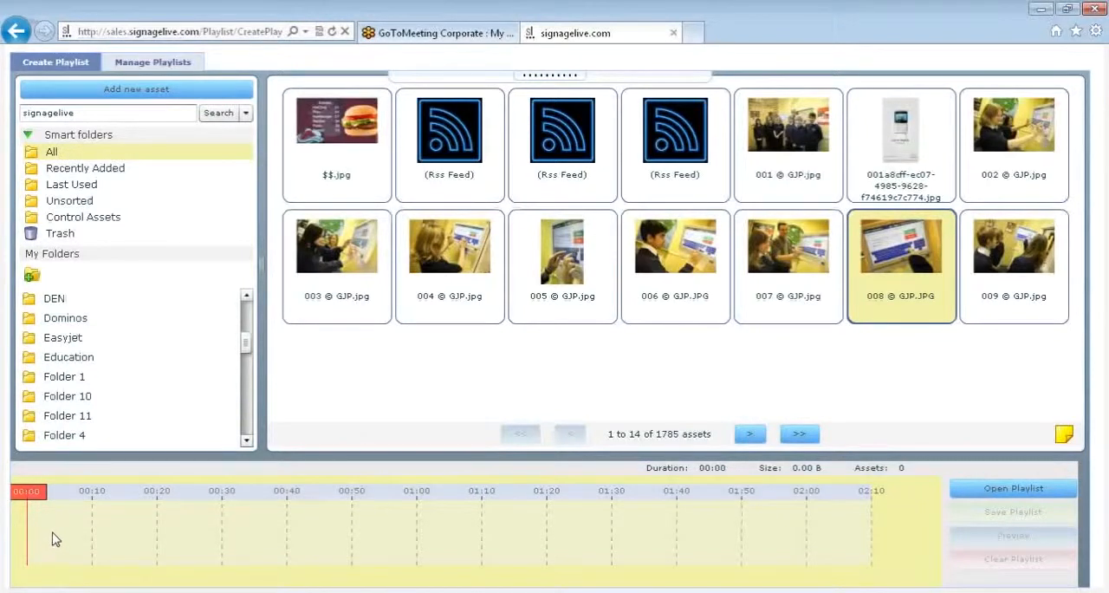
- Place image 003 © GJP.jpg at the start of the playlist timeline, followed by images 004 to 008 © GJP
{"action": "left_click_drag", "start_coordinate": [328, 327], "coordinate": [74, 552]}
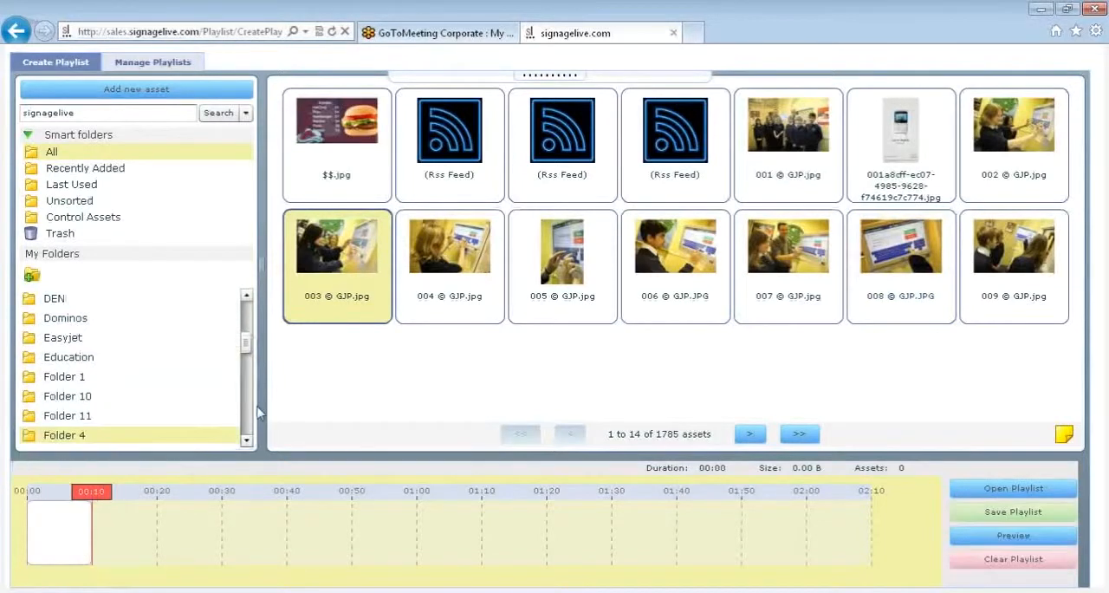
{"action": "left_click", "coordinate": [463, 277]}
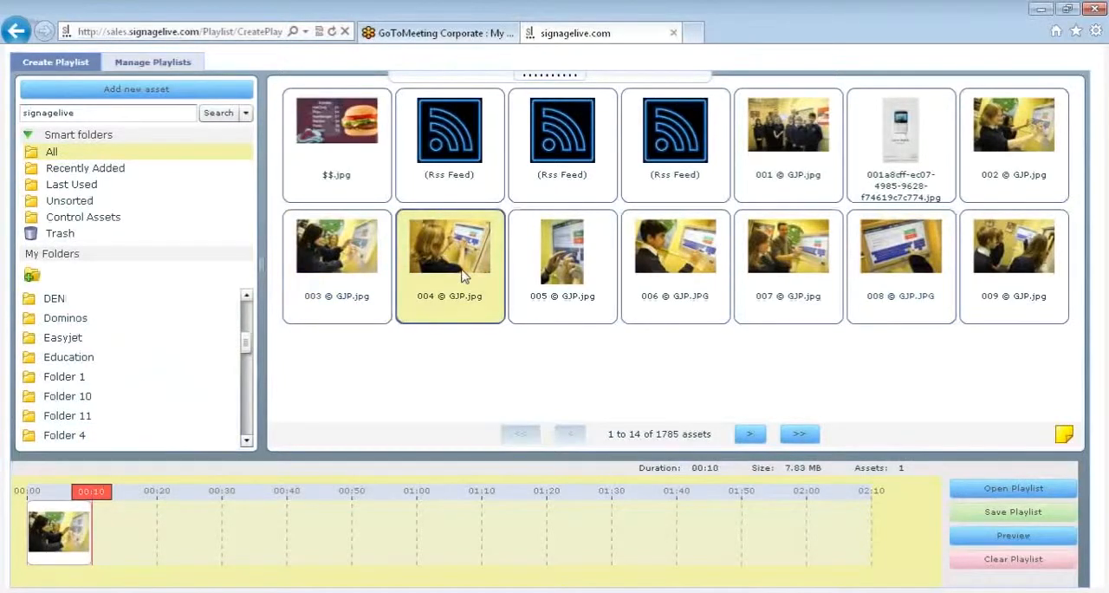
{"action": "key", "text": "shift+Right"}
{"action": "key", "text": "shift+Right"}
{"action": "key", "text": "shift+Right"}
{"action": "key", "text": "shift+Right"}
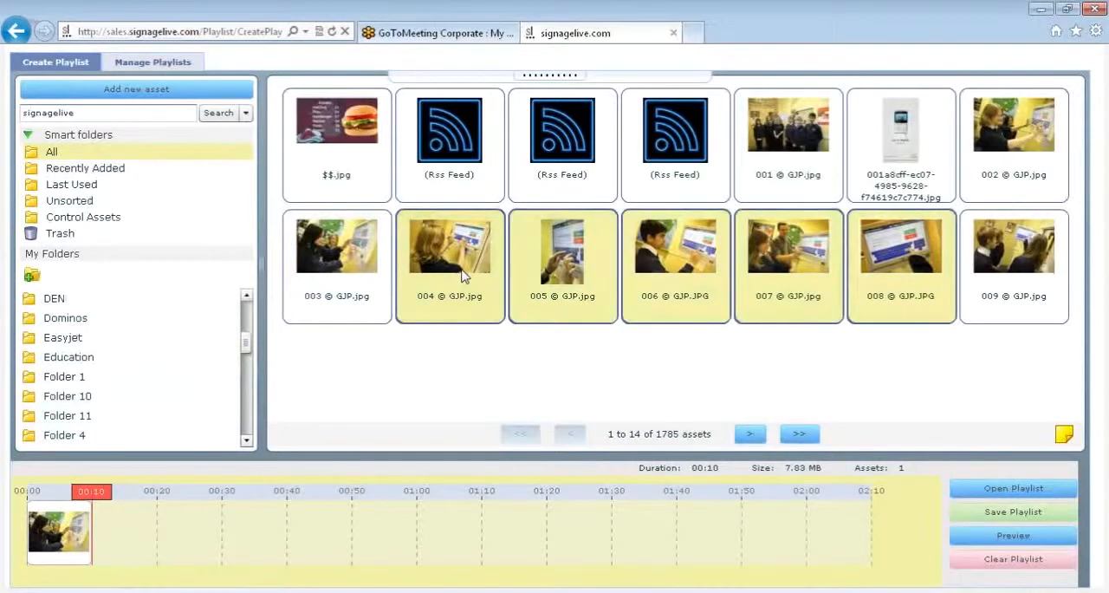
{"action": "left_click_drag", "start_coordinate": [463, 275], "coordinate": [214, 518]}
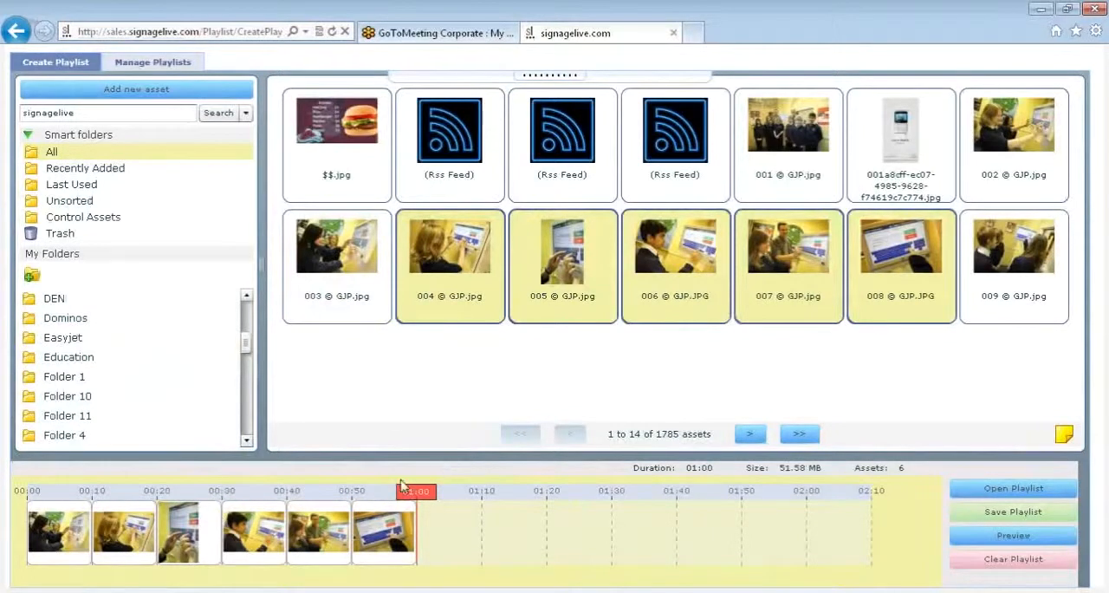
- Select image 005 © GJP.jpg in the timeline and append the video 01_classes.mp4 from the next page of assets
{"action": "left_click", "coordinate": [185, 543]}
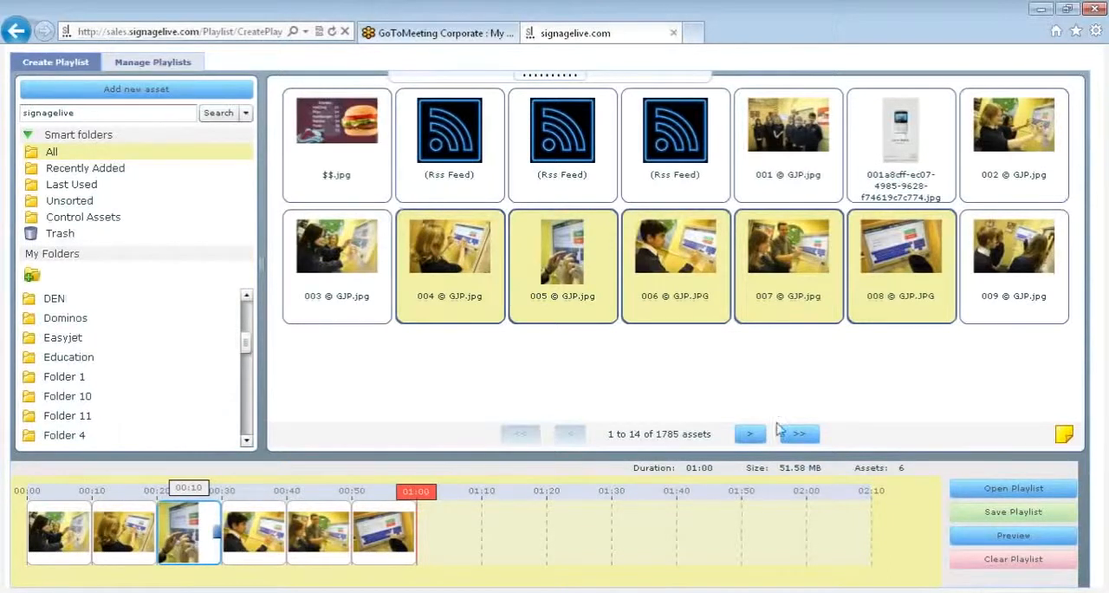
{"action": "left_click", "coordinate": [752, 433]}
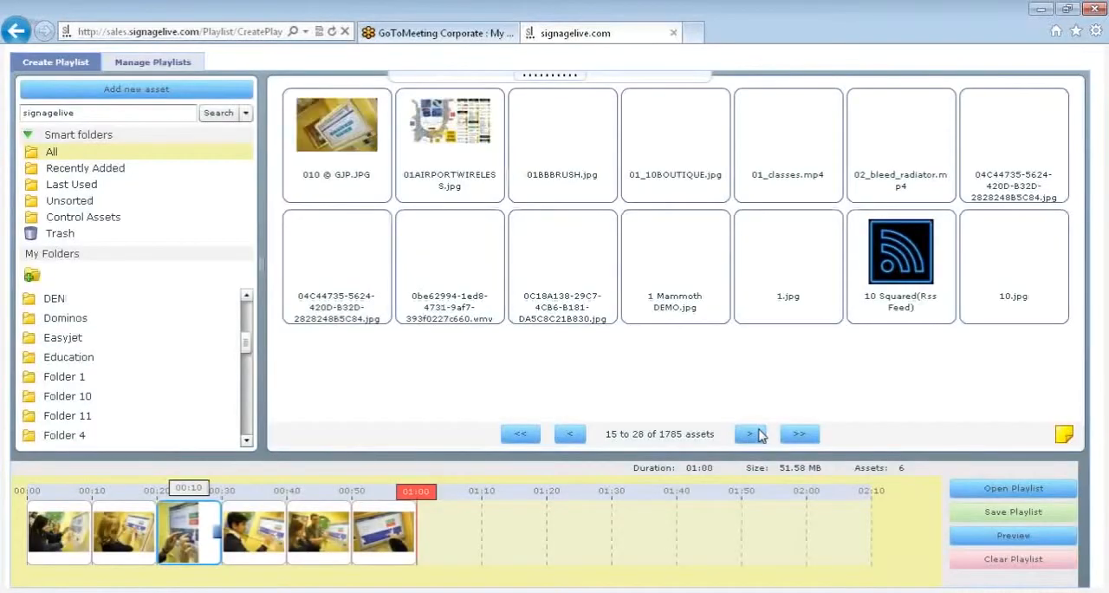
{"action": "left_click_drag", "start_coordinate": [797, 156], "coordinate": [483, 574]}
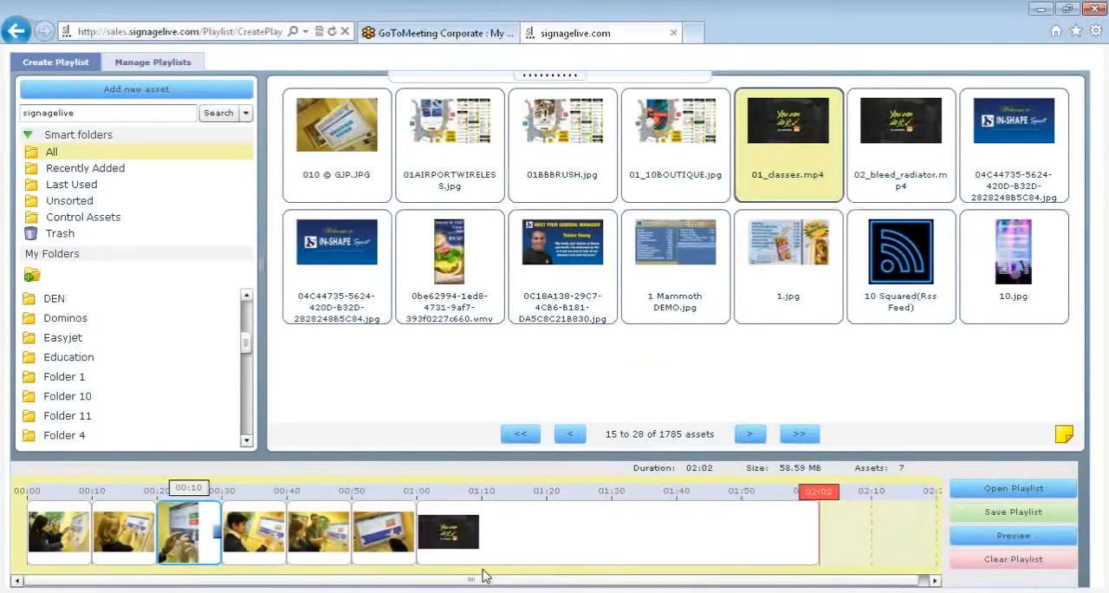
- Search for "mrss" and add the Sky Video Weather MP4 MRSS feed before 01_classes.mp4, set to Play to length with the answer remembered
{"action": "left_click", "coordinate": [156, 118]}
{"action": "key", "text": "BackSpace"}
{"action": "key", "text": "BackSpace"}
{"action": "key", "text": "BackSpace"}
{"action": "key", "text": "BackSpace"}
{"action": "key", "text": "BackSpace"}
{"action": "key", "text": "BackSpace"}
{"action": "key", "text": "BackSpace"}
{"action": "key", "text": "BackSpace"}
{"action": "key", "text": "BackSpace"}
{"action": "key", "text": "BackSpace"}
{"action": "key", "text": "BackSpace"}
{"action": "type", "text": "mrss"}
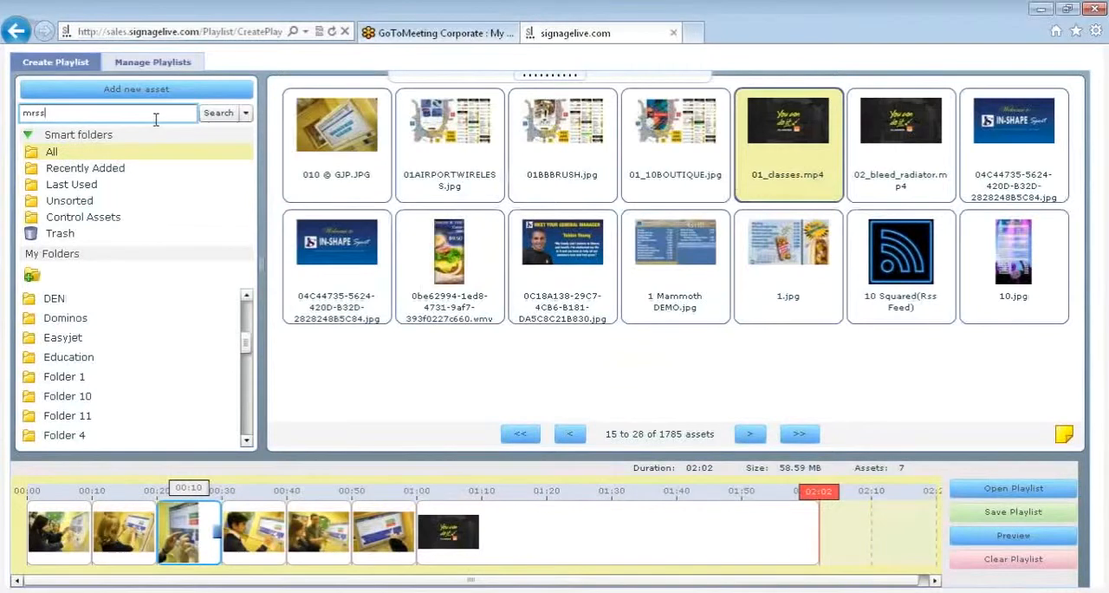
{"action": "key", "text": "Return"}
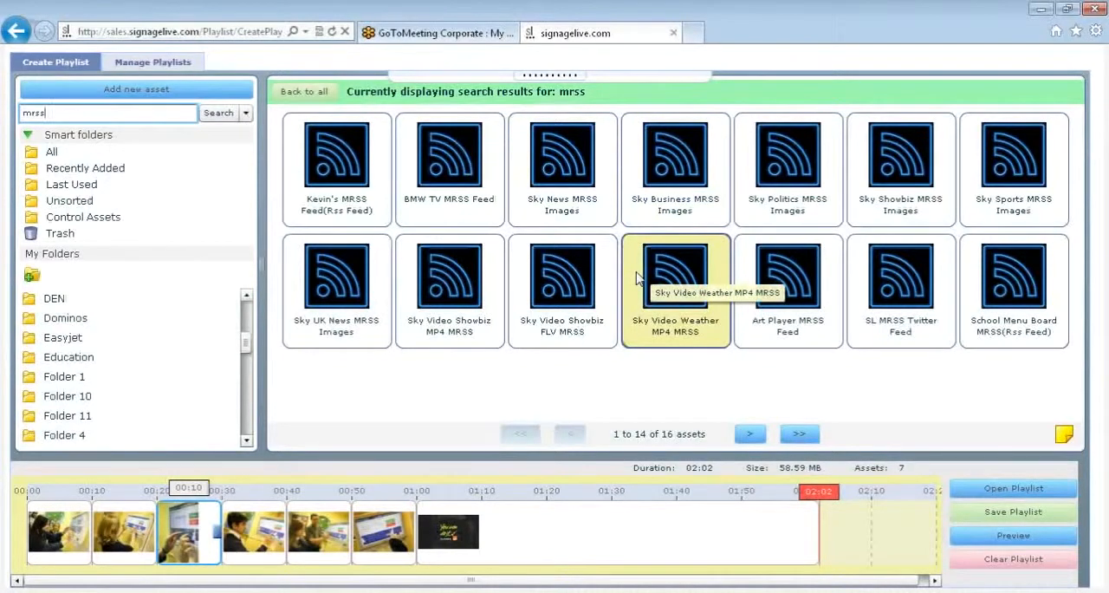
{"action": "left_click_drag", "start_coordinate": [637, 277], "coordinate": [816, 501]}
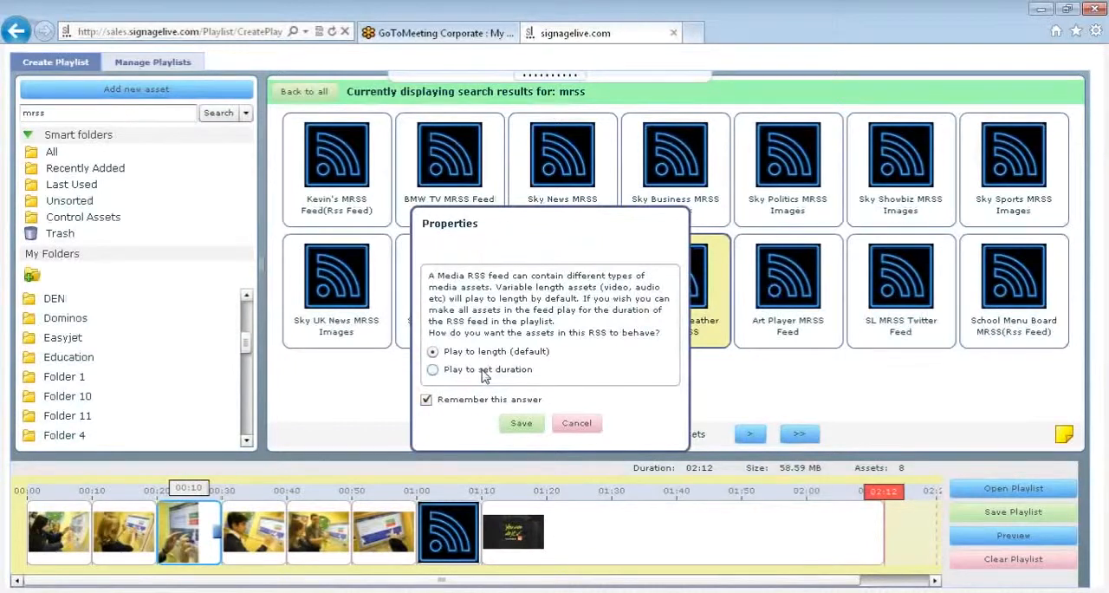
{"action": "left_click", "coordinate": [520, 423]}
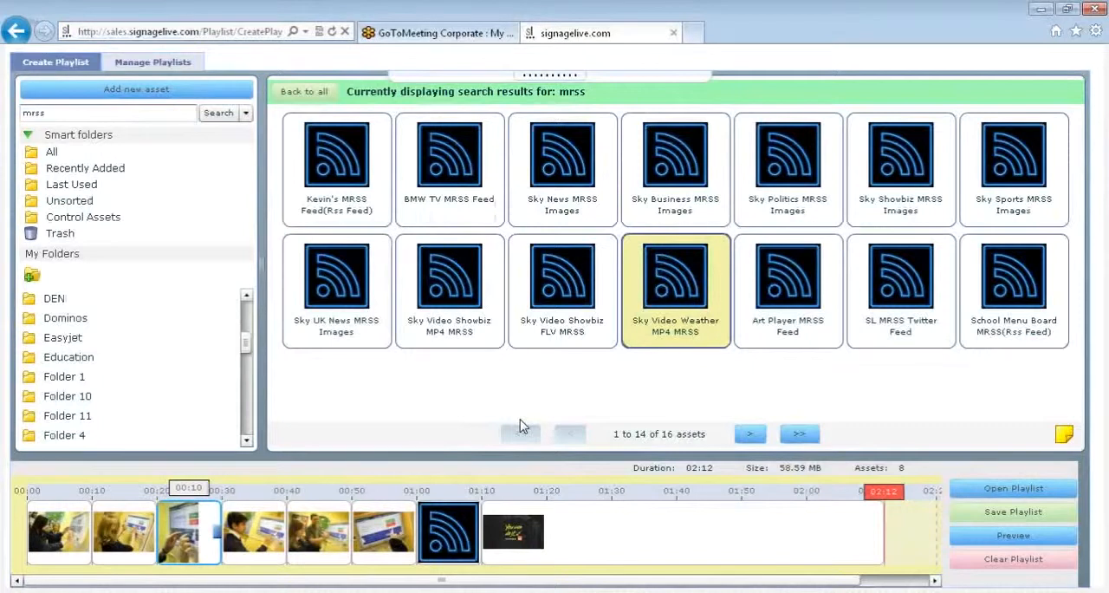
- Show all library assets again and preview the whole playlist from the start
{"action": "mouse_move", "coordinate": [434, 544]}
{"action": "left_click", "coordinate": [78, 154]}
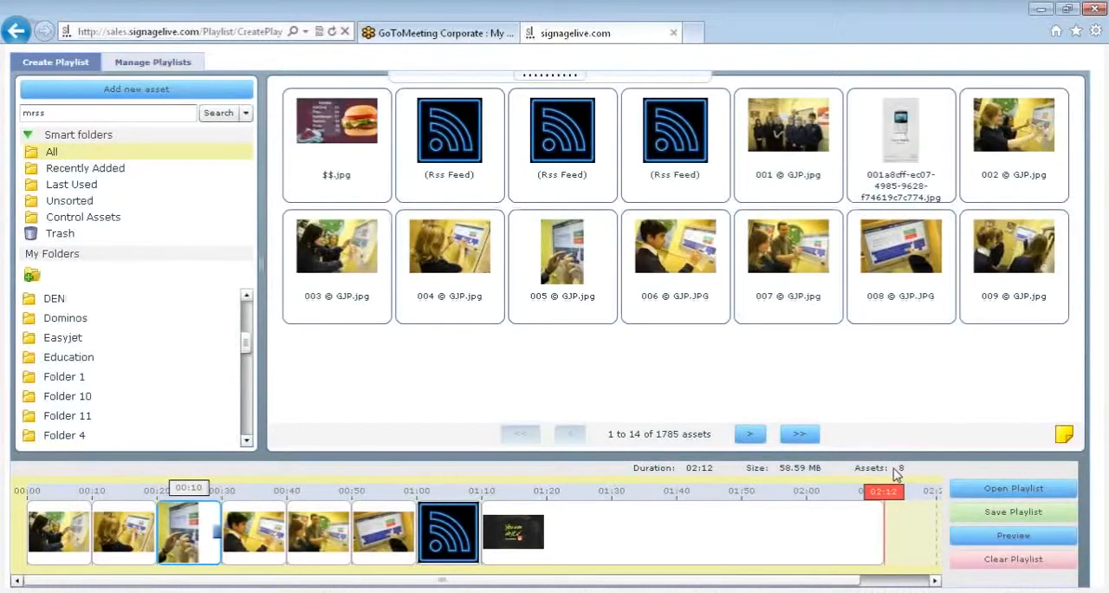
{"action": "left_click", "coordinate": [995, 537]}
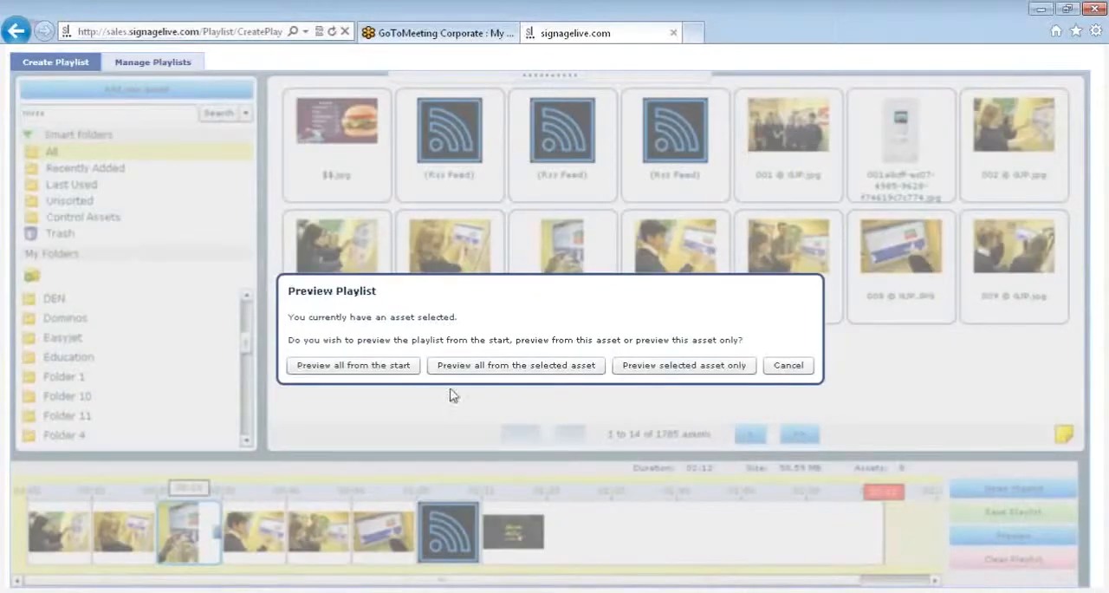
{"action": "left_click", "coordinate": [353, 366]}
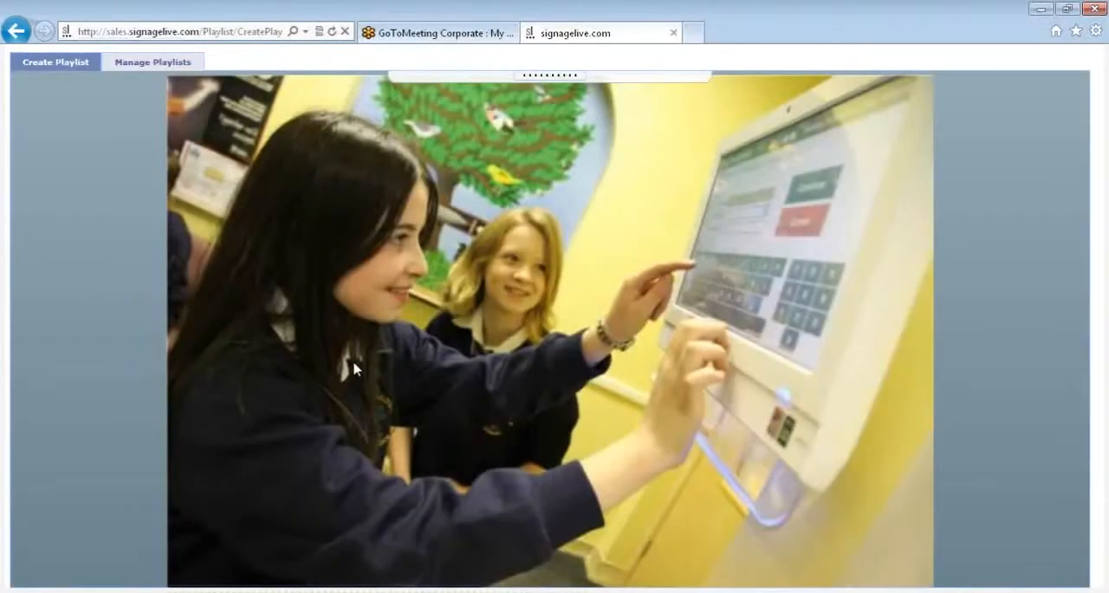
- Skip through the playlist preview item by item up to 01_classes.mp4, and exit the preview
{"action": "mouse_move", "coordinate": [687, 588]}
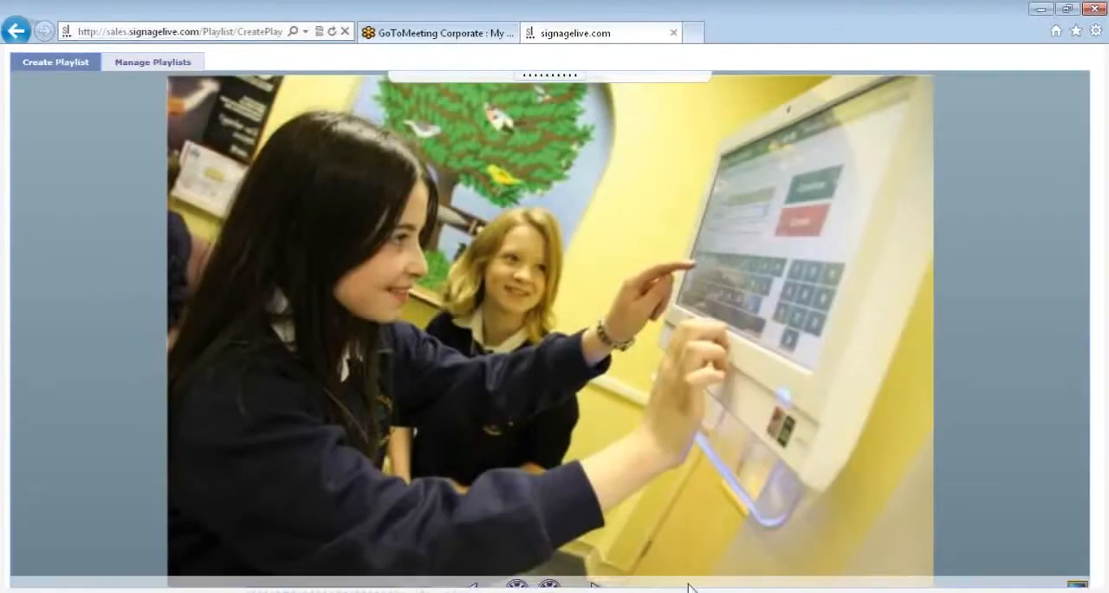
{"action": "left_click", "coordinate": [599, 570]}
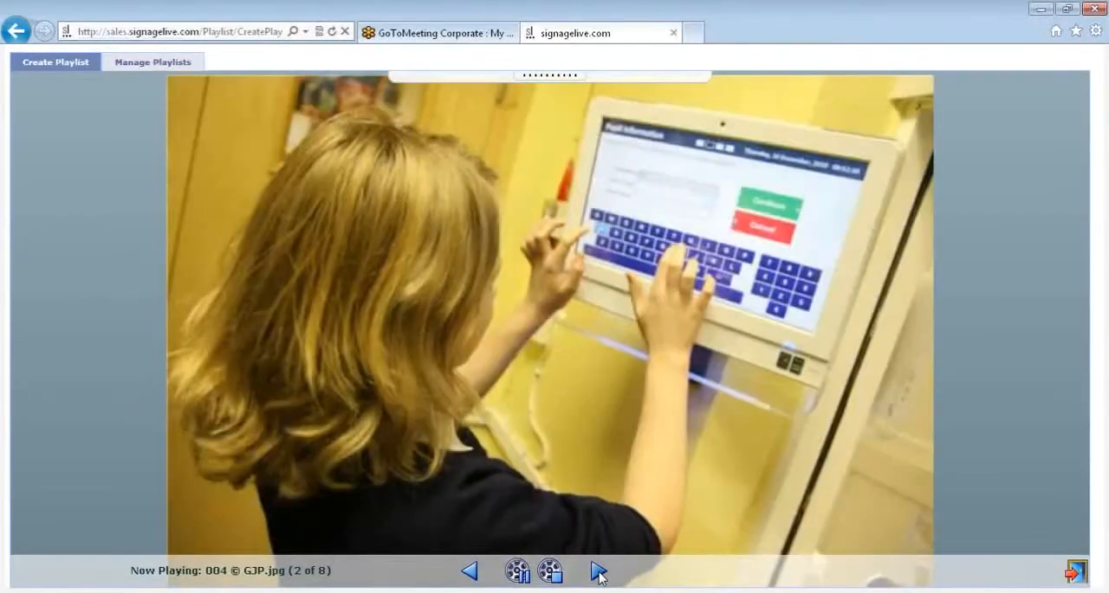
{"action": "left_click", "coordinate": [599, 570]}
{"action": "left_click", "coordinate": [599, 570]}
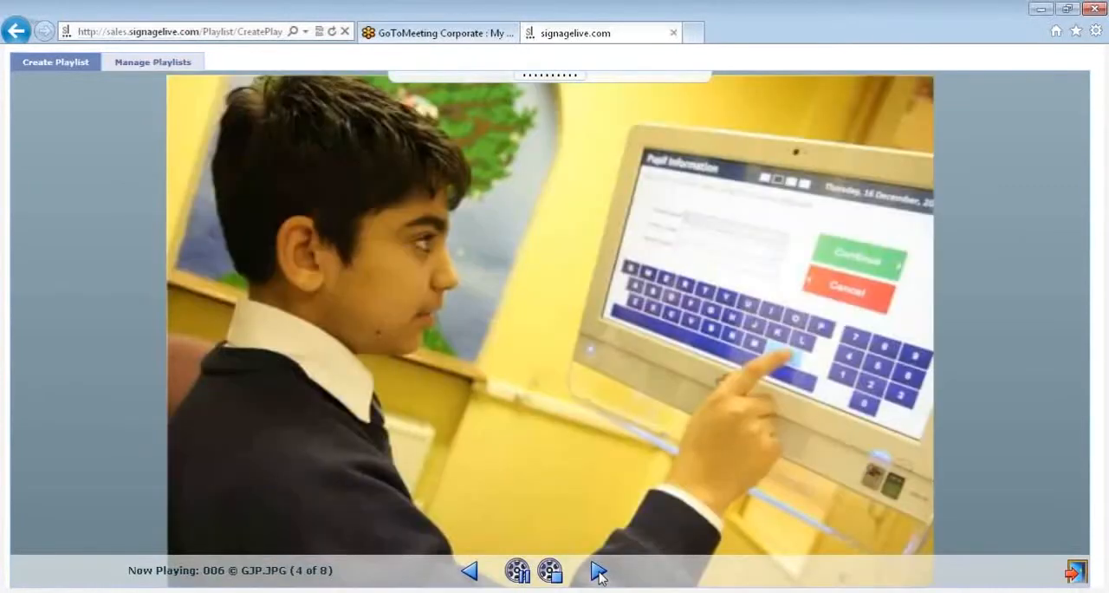
{"action": "left_click", "coordinate": [598, 570]}
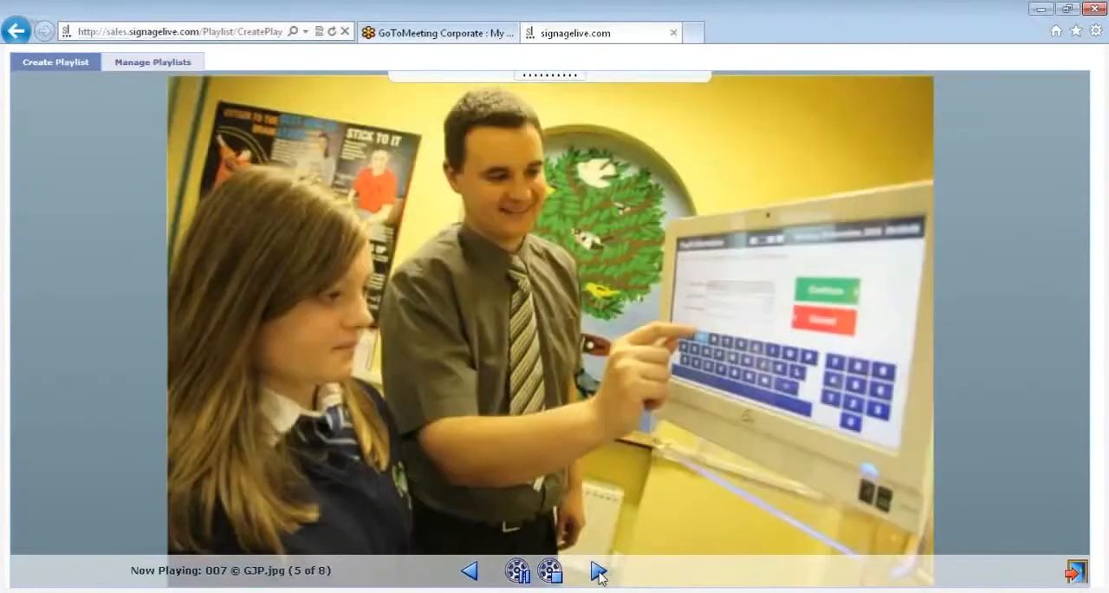
{"action": "left_click", "coordinate": [598, 570]}
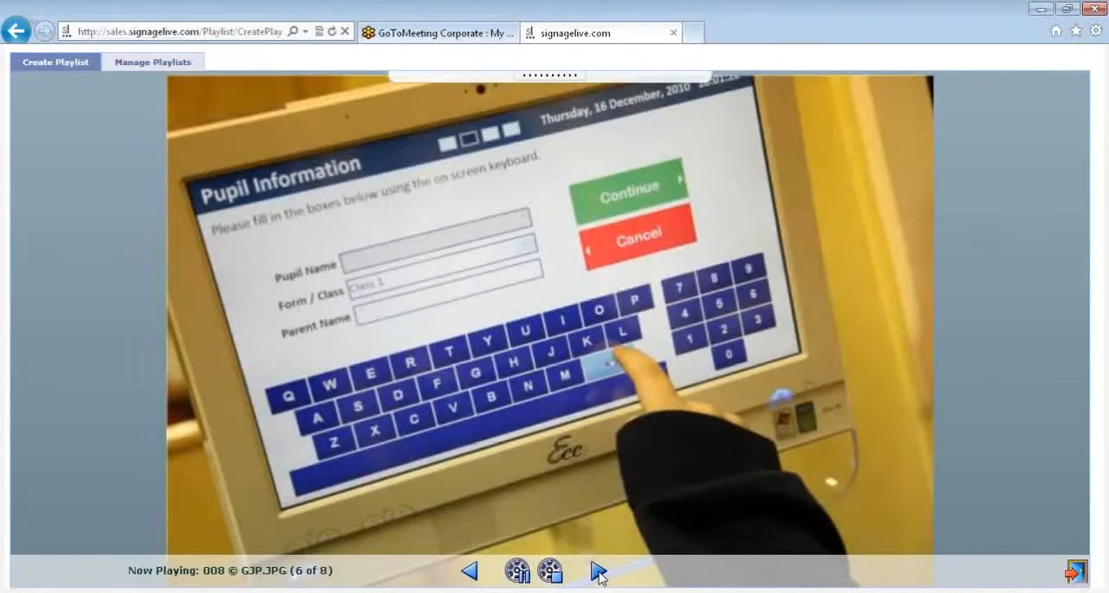
{"action": "left_click", "coordinate": [599, 570]}
{"action": "left_click", "coordinate": [599, 570]}
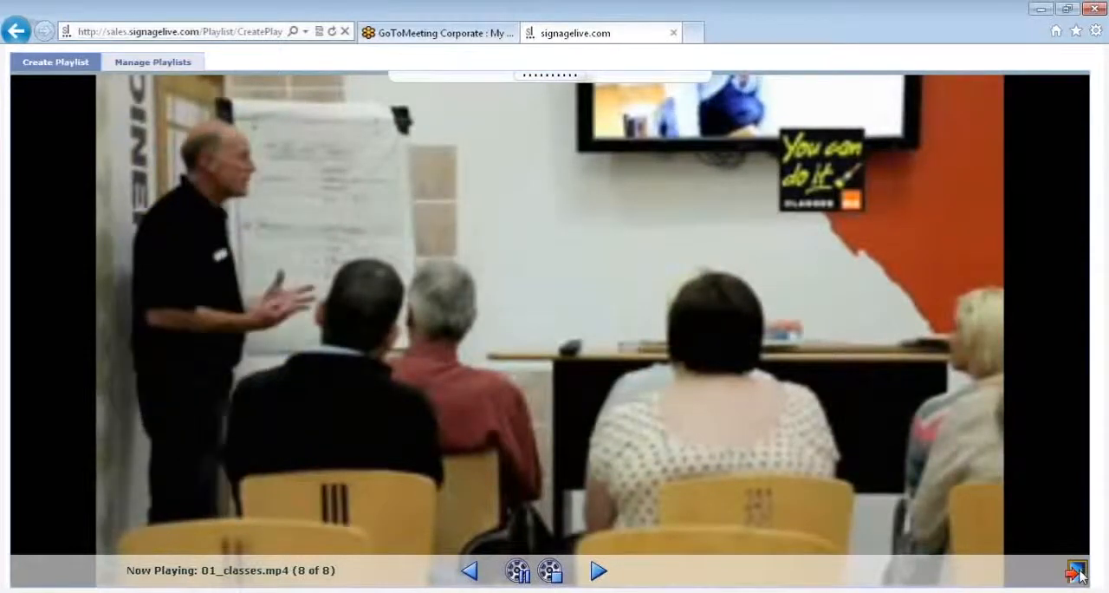
{"action": "left_click", "coordinate": [1076, 571]}
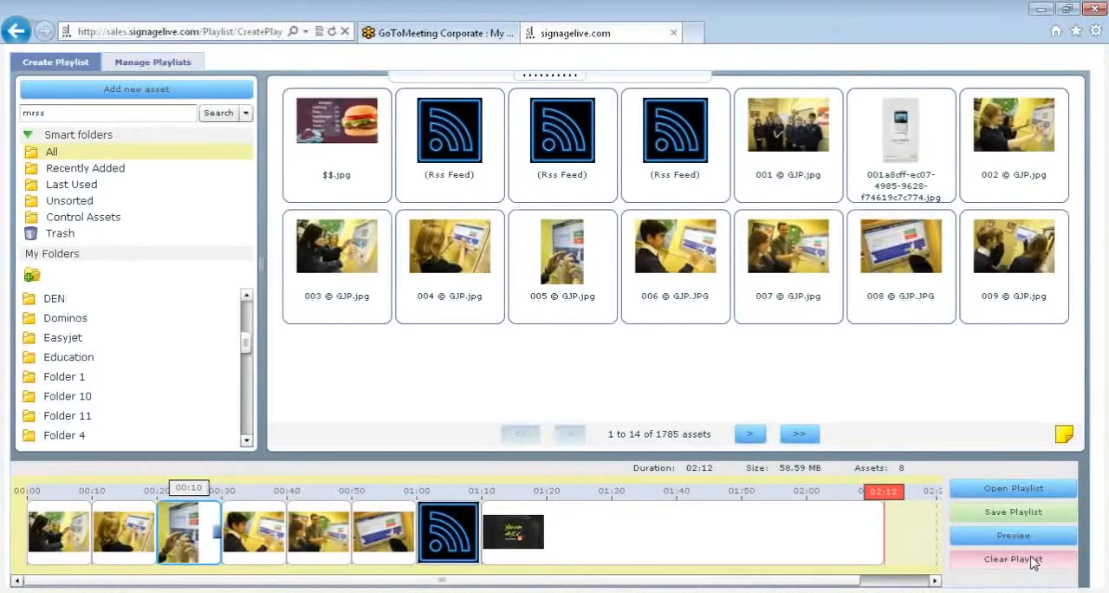
- Remove image 005 © GJP.jpg from the playlist timeline
{"action": "mouse_move", "coordinate": [272, 502]}
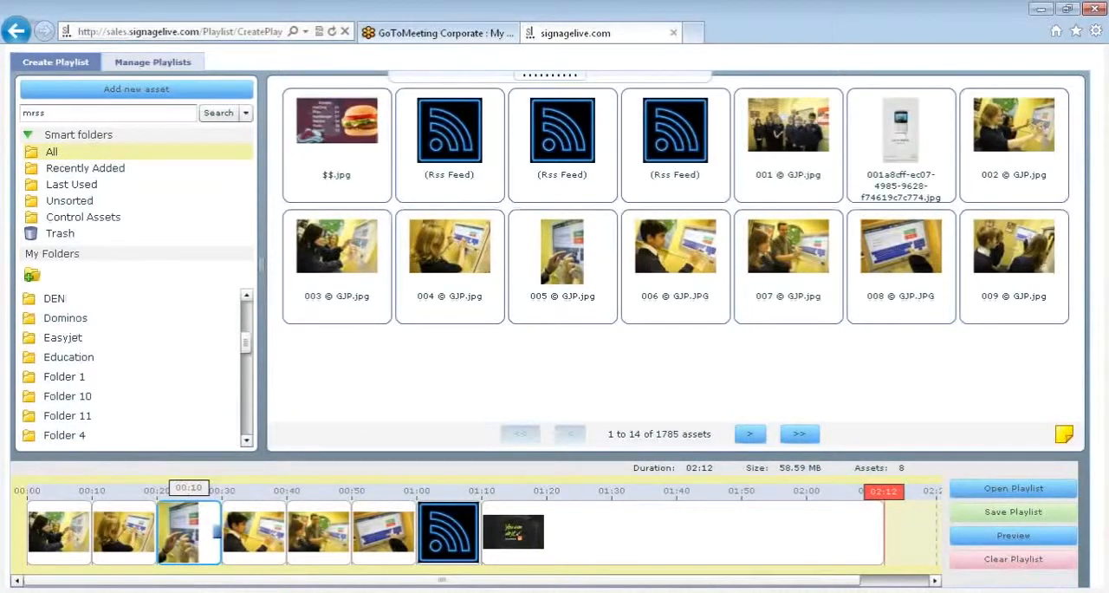
{"action": "mouse_move", "coordinate": [183, 528]}
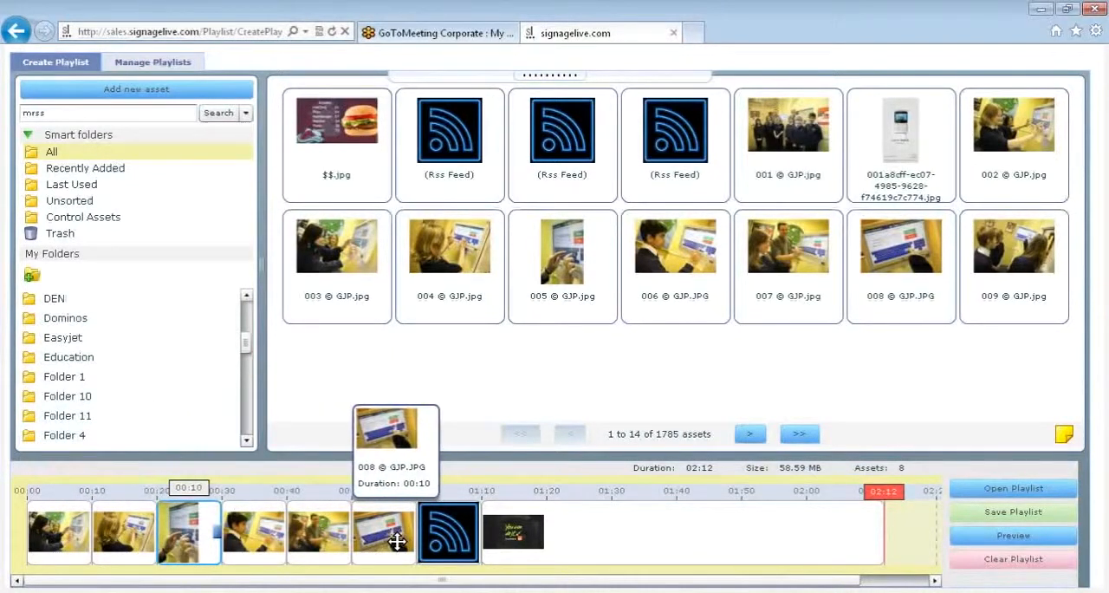
{"action": "right_click", "coordinate": [191, 526]}
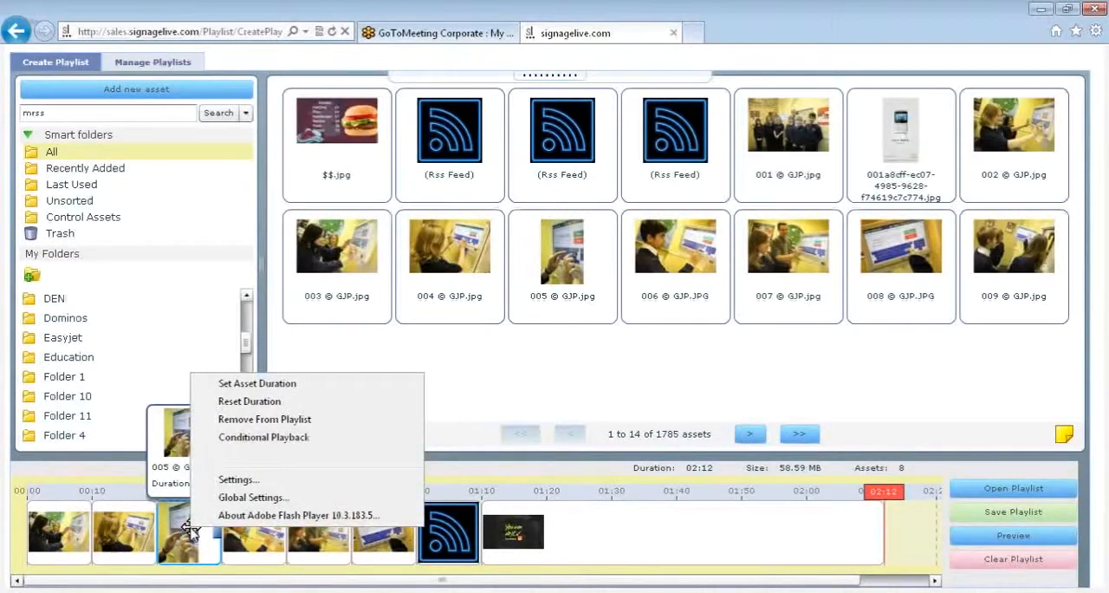
{"action": "left_click", "coordinate": [247, 423]}
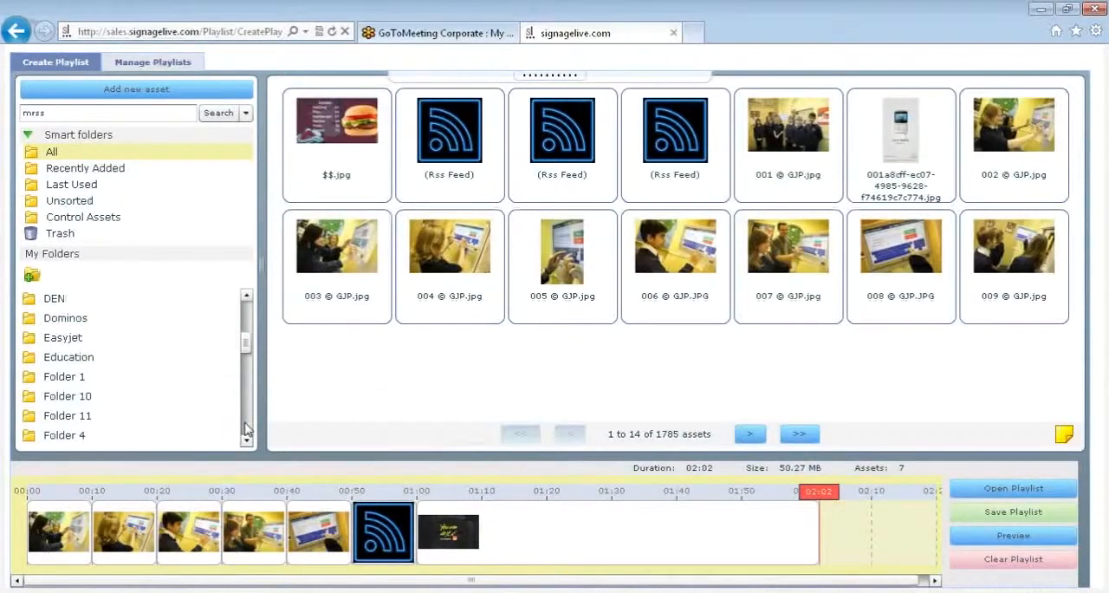
- Set the duration of image 003 © GJP.jpg in the timeline to 20 seconds, and stretch it to 41 seconds
{"action": "right_click", "coordinate": [75, 530]}
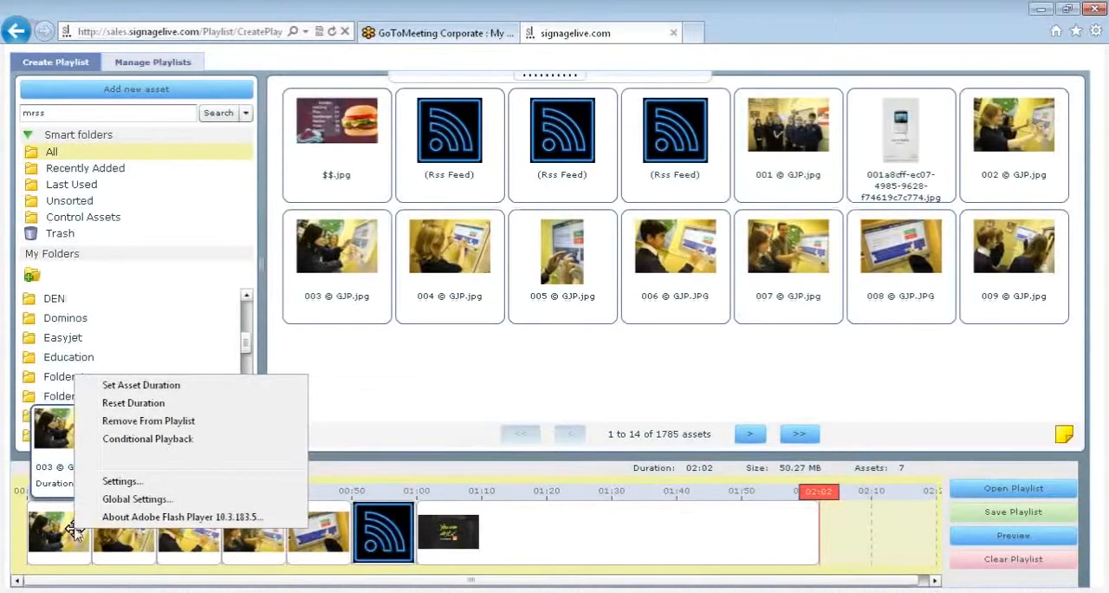
{"action": "left_click", "coordinate": [154, 388]}
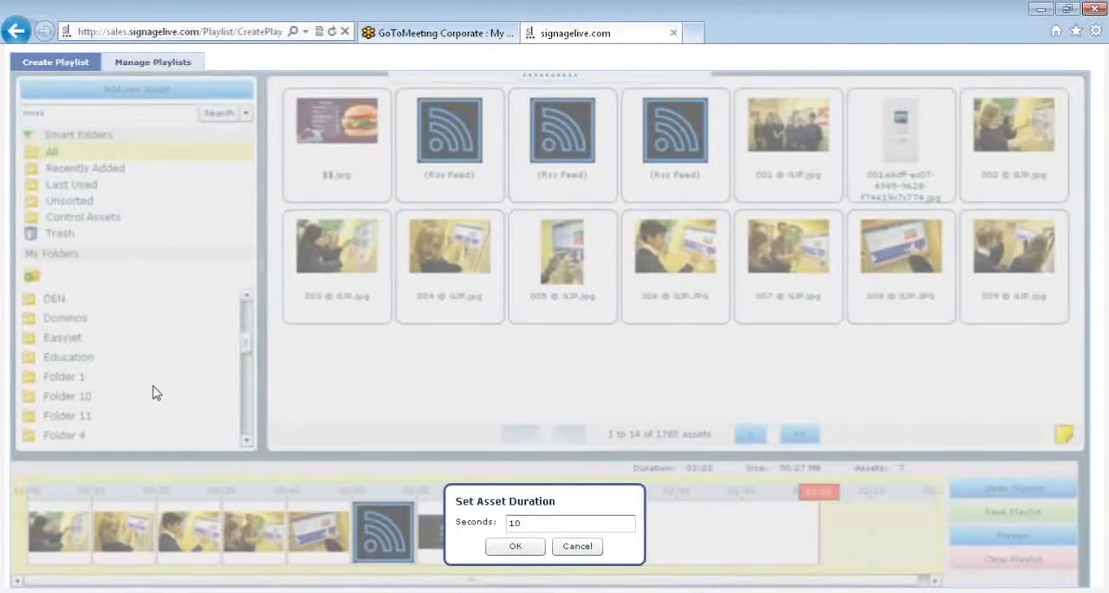
{"action": "left_click", "coordinate": [536, 523]}
{"action": "key", "text": "BackSpace"}
{"action": "key", "text": "BackSpace"}
{"action": "type", "text": "20"}
{"action": "left_click", "coordinate": [525, 548]}
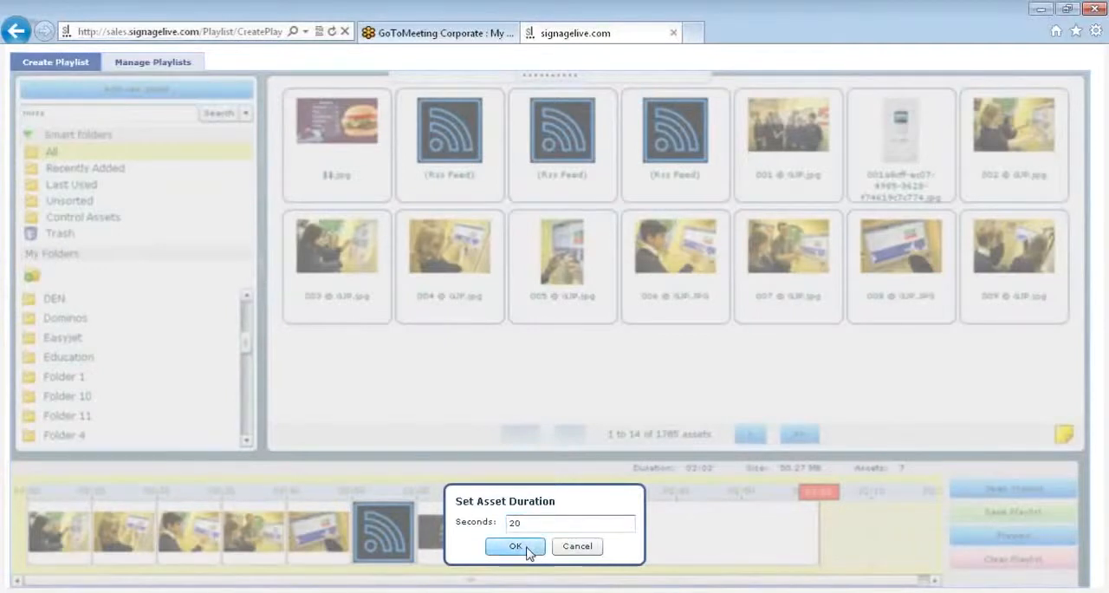
{"action": "mouse_move", "coordinate": [97, 539]}
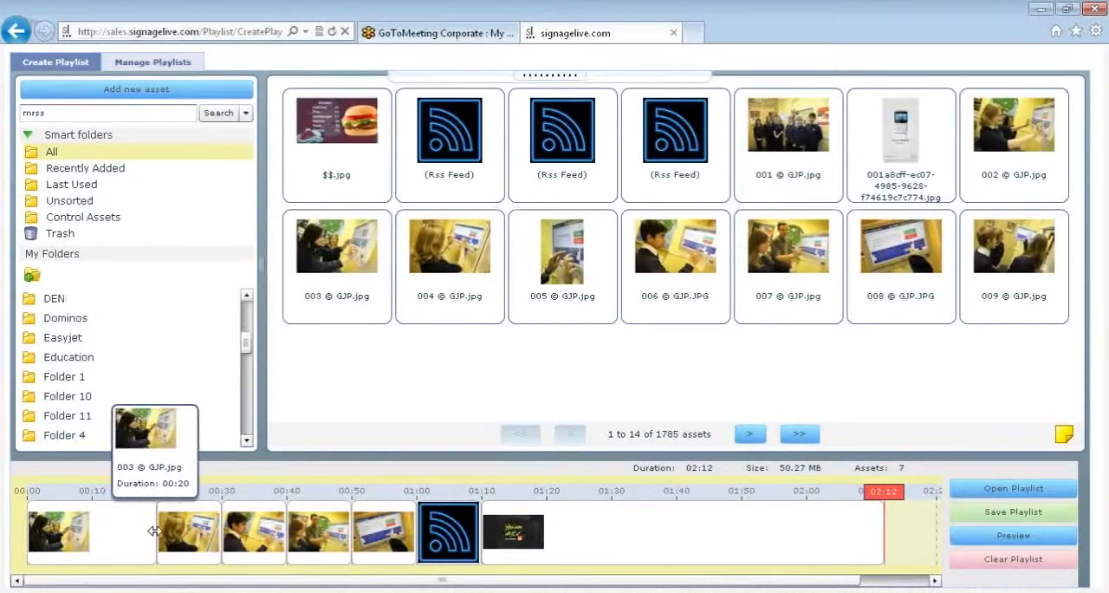
{"action": "left_click_drag", "start_coordinate": [154, 530], "coordinate": [289, 532]}
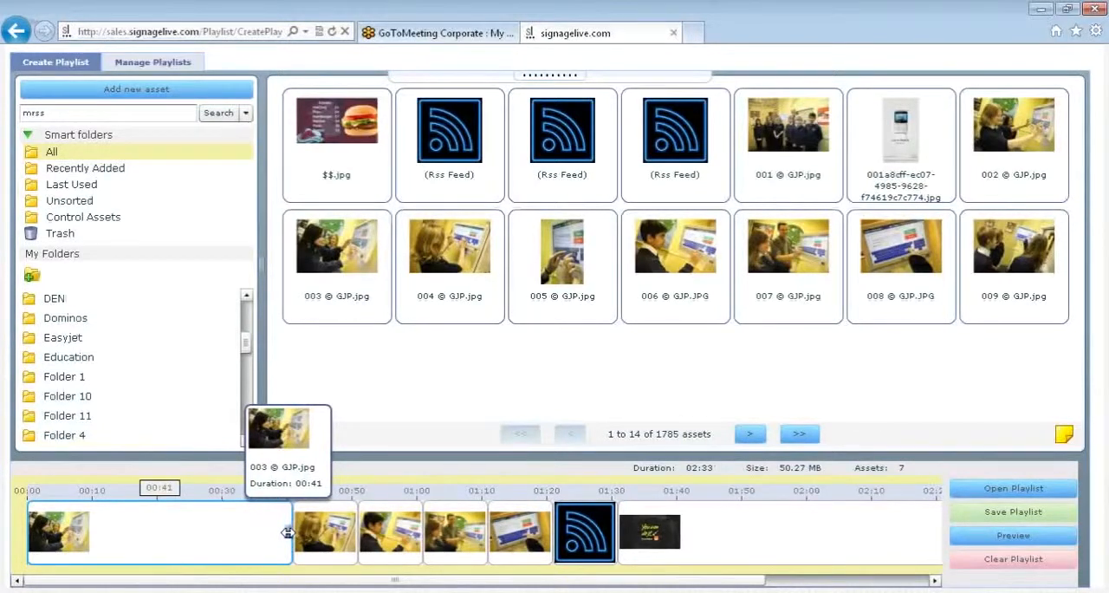
- Give image 003 © GJP.jpg a conditional playback validity period from 24/11/2011 to 30/11/2011
{"action": "right_click", "coordinate": [144, 537]}
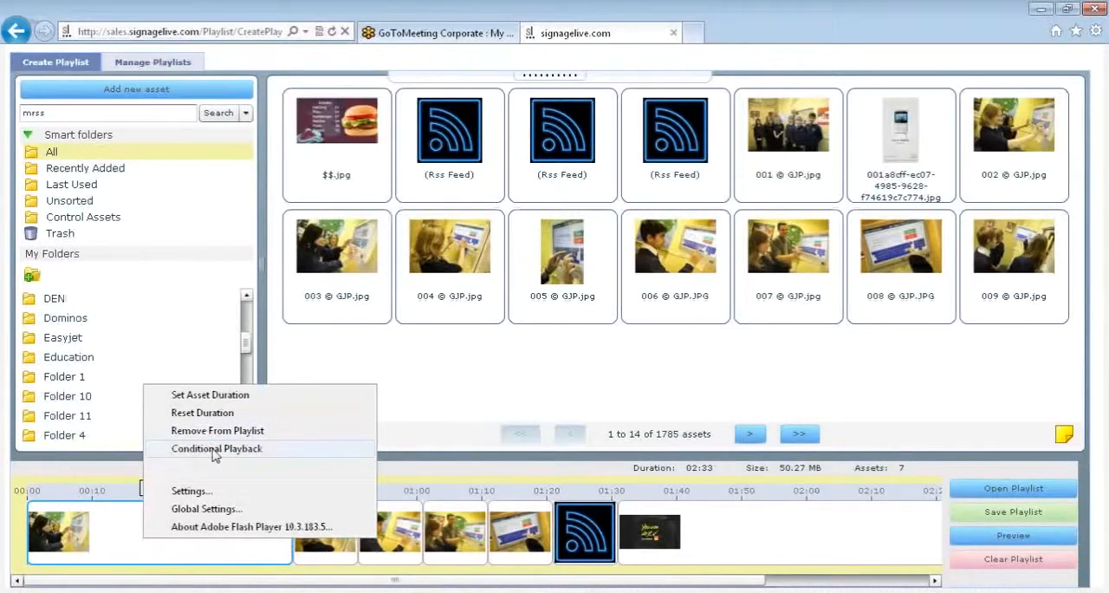
{"action": "left_click", "coordinate": [214, 451]}
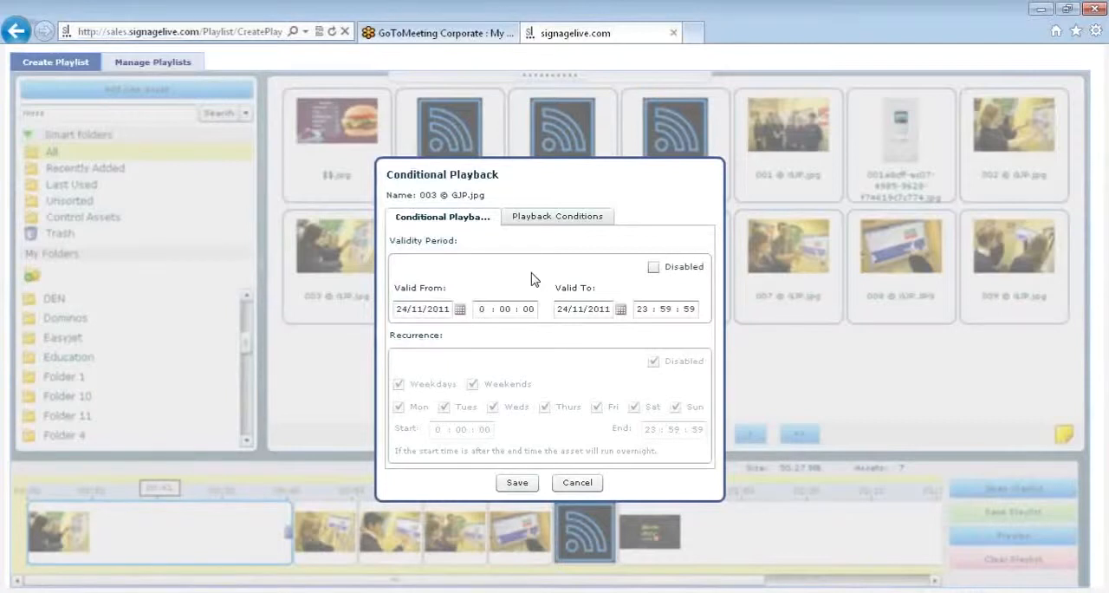
{"action": "left_click", "coordinate": [460, 310]}
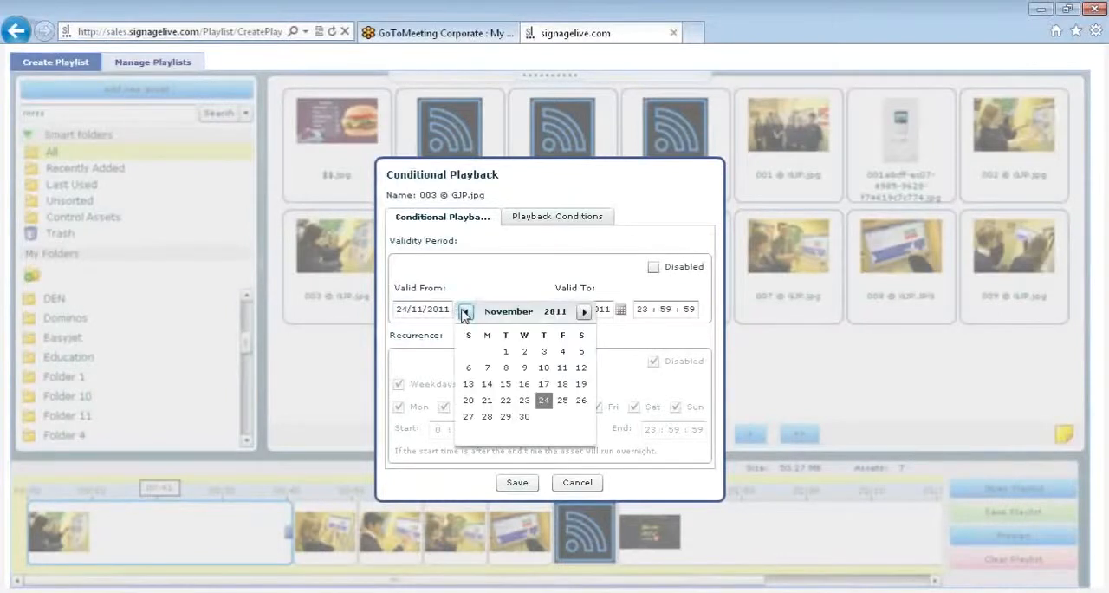
{"action": "left_click", "coordinate": [543, 399]}
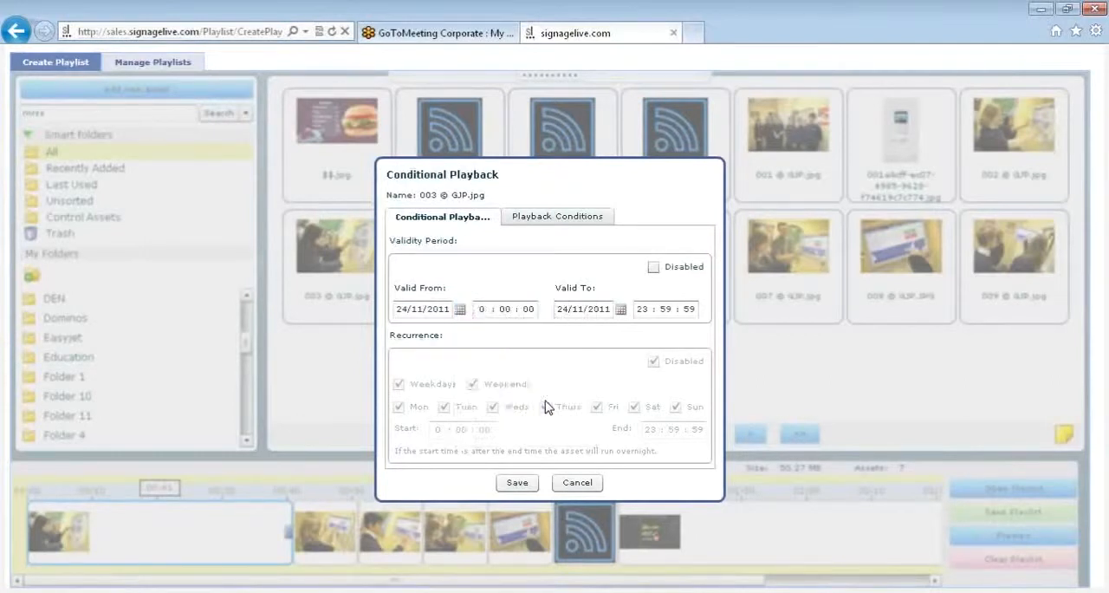
{"action": "left_click", "coordinate": [621, 310]}
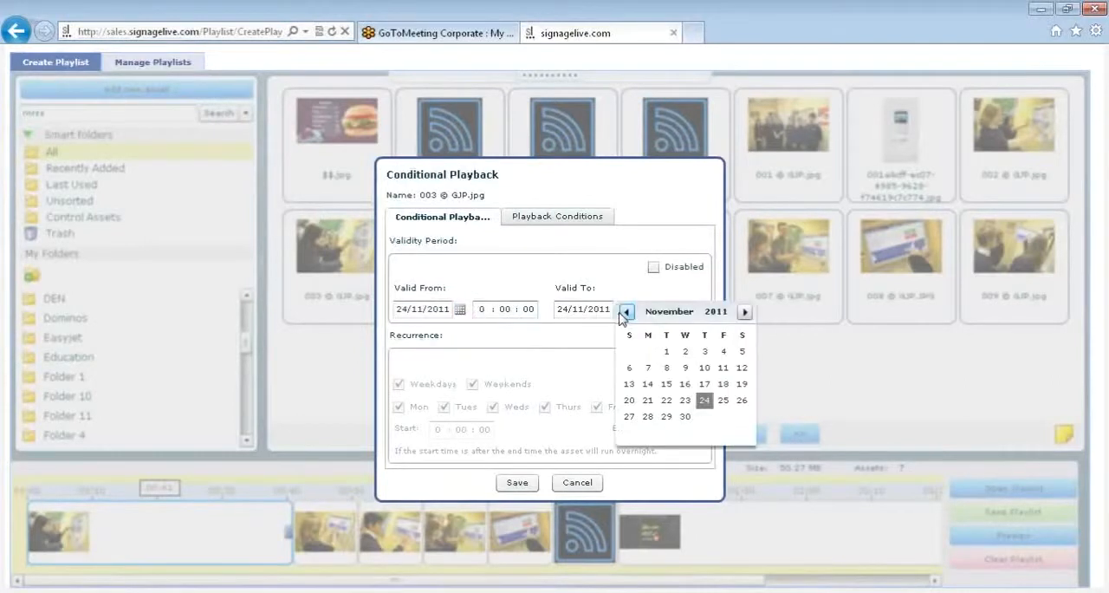
{"action": "left_click", "coordinate": [686, 417]}
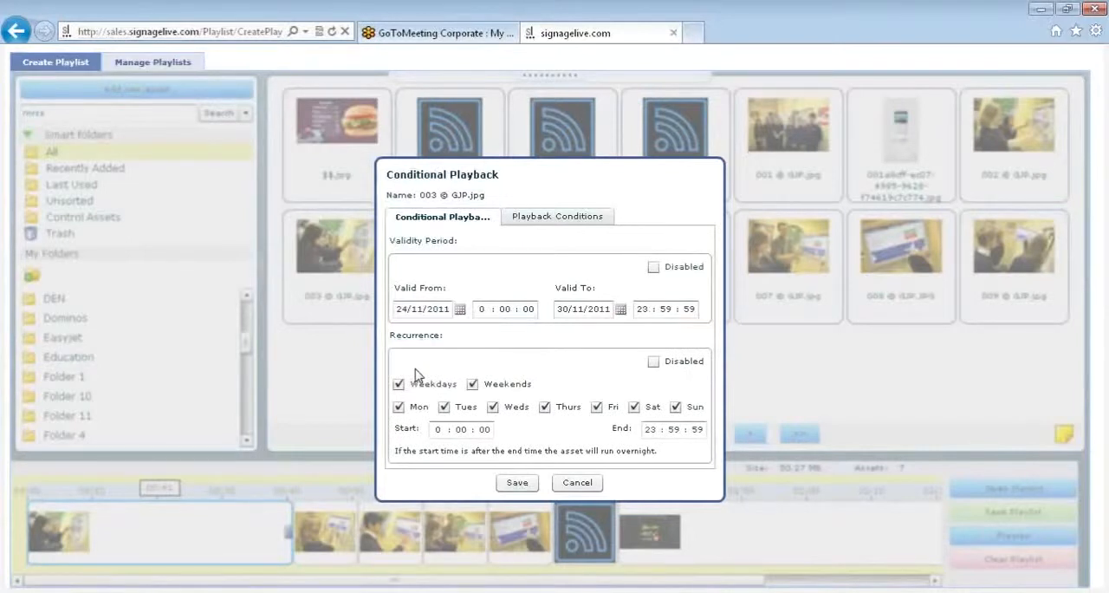
- Enable the recurrence for image 003 © GJP.jpg and limit it to Mon, Tues, Fri and Sat
{"action": "left_click", "coordinate": [399, 384]}
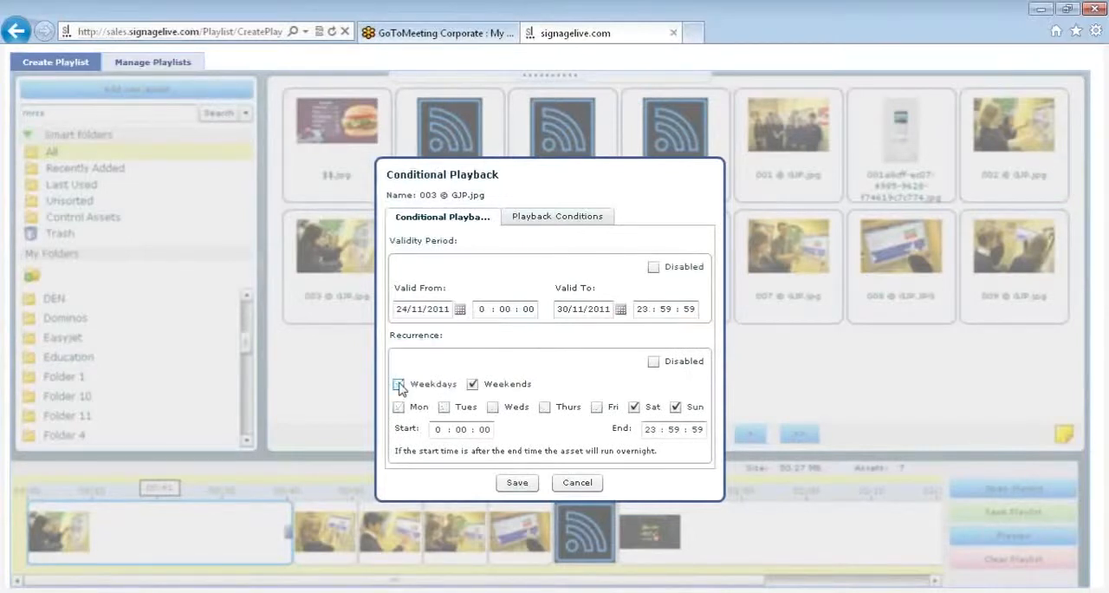
{"action": "left_click", "coordinate": [472, 383]}
{"action": "left_click", "coordinate": [472, 384]}
{"action": "left_click", "coordinate": [400, 383]}
{"action": "left_click", "coordinate": [472, 384]}
{"action": "left_click", "coordinate": [493, 406]}
{"action": "left_click", "coordinate": [637, 408]}
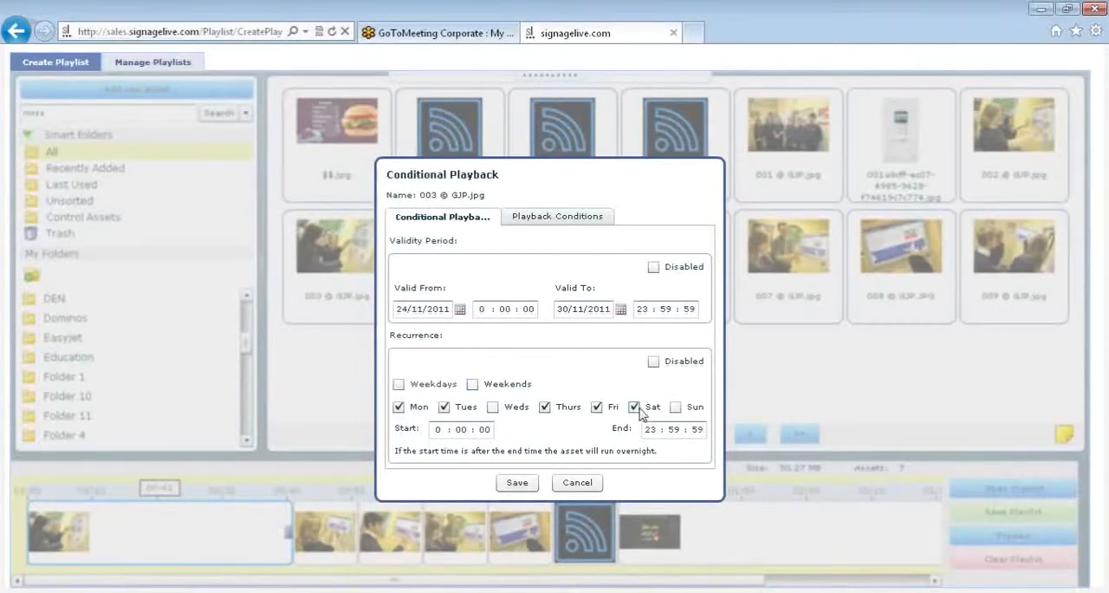
{"action": "left_click", "coordinate": [545, 409]}
- Set the recurrence's start hour to 9 and its end hour to 11
{"action": "left_click", "coordinate": [449, 432]}
{"action": "type", "text": "9"}
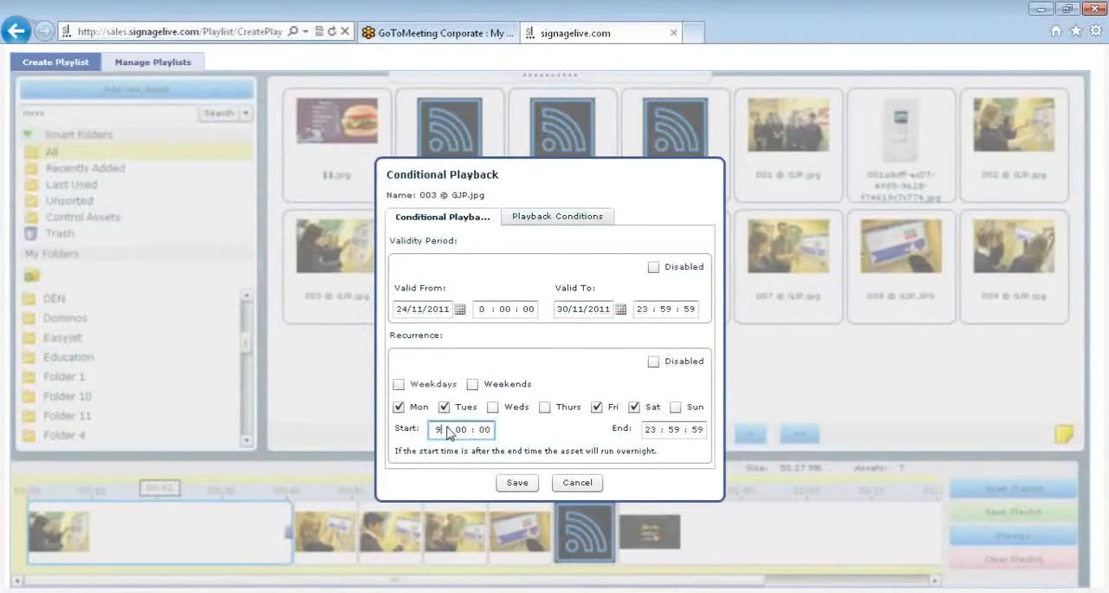
{"action": "left_click", "coordinate": [659, 430]}
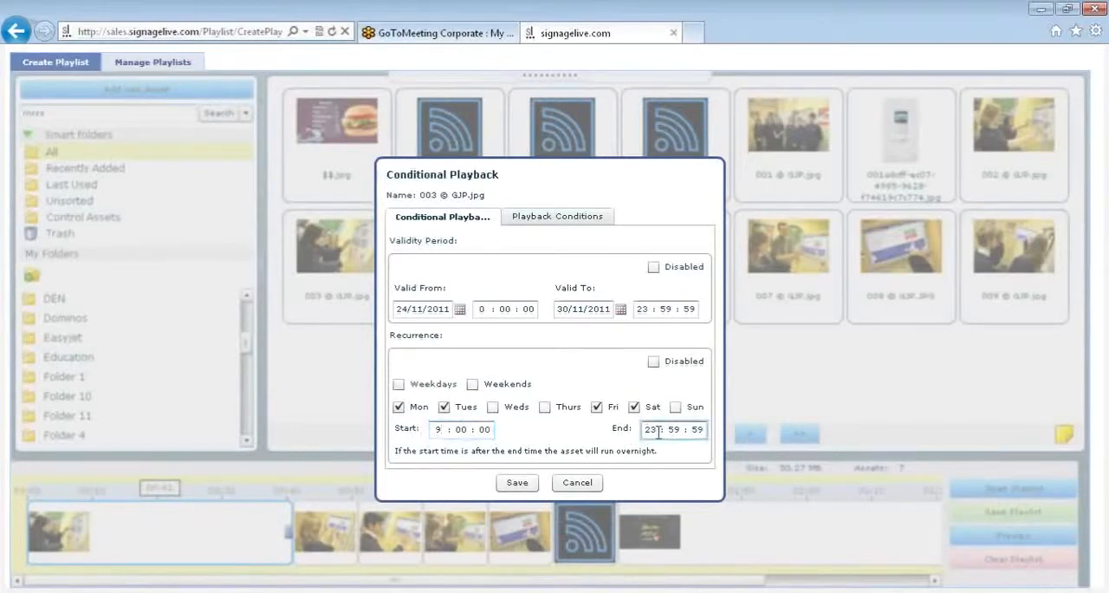
{"action": "type", "text": "11"}
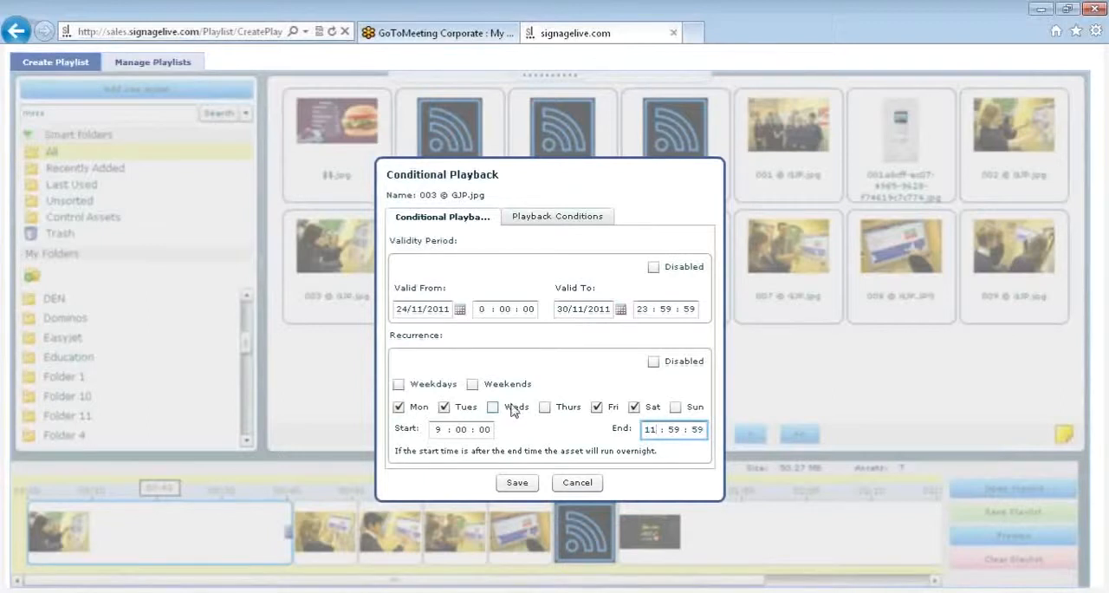
- Restrict image 003 © GJP.jpg to play only on players matching the tag "london" and save its playback conditions
{"action": "left_click", "coordinate": [559, 217]}
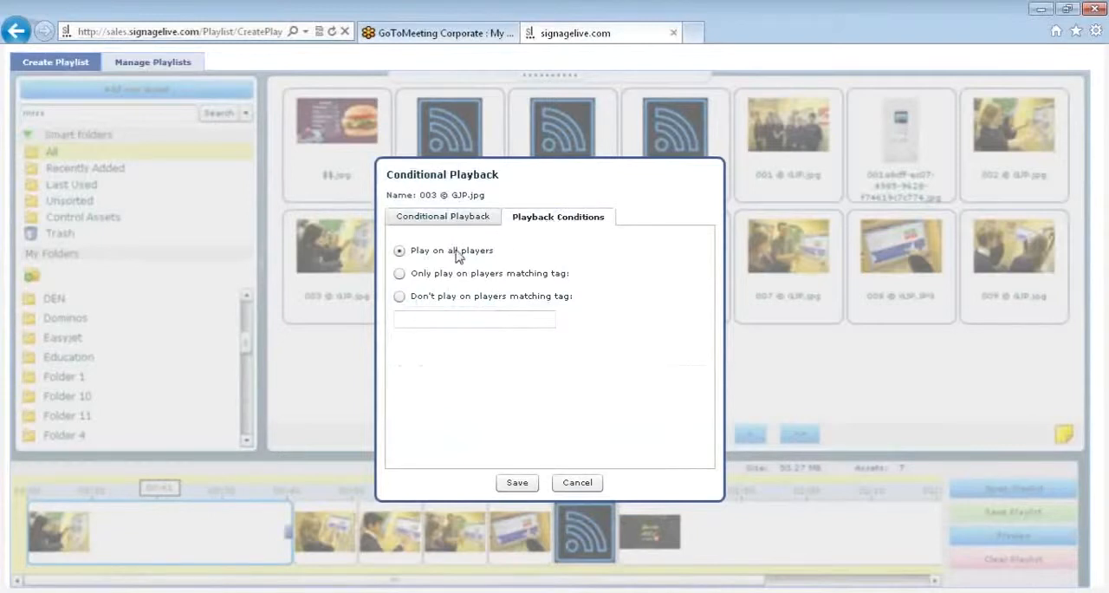
{"action": "left_click", "coordinate": [401, 274]}
{"action": "left_click", "coordinate": [424, 322]}
{"action": "type", "text": "lon"}
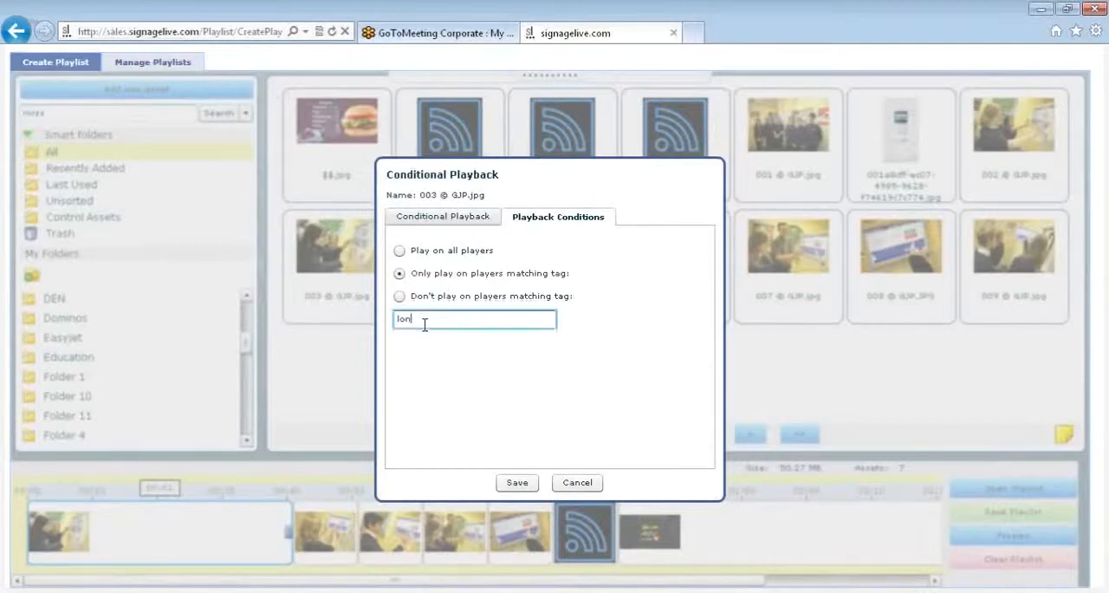
{"action": "type", "text": "don"}
{"action": "left_click", "coordinate": [518, 482]}
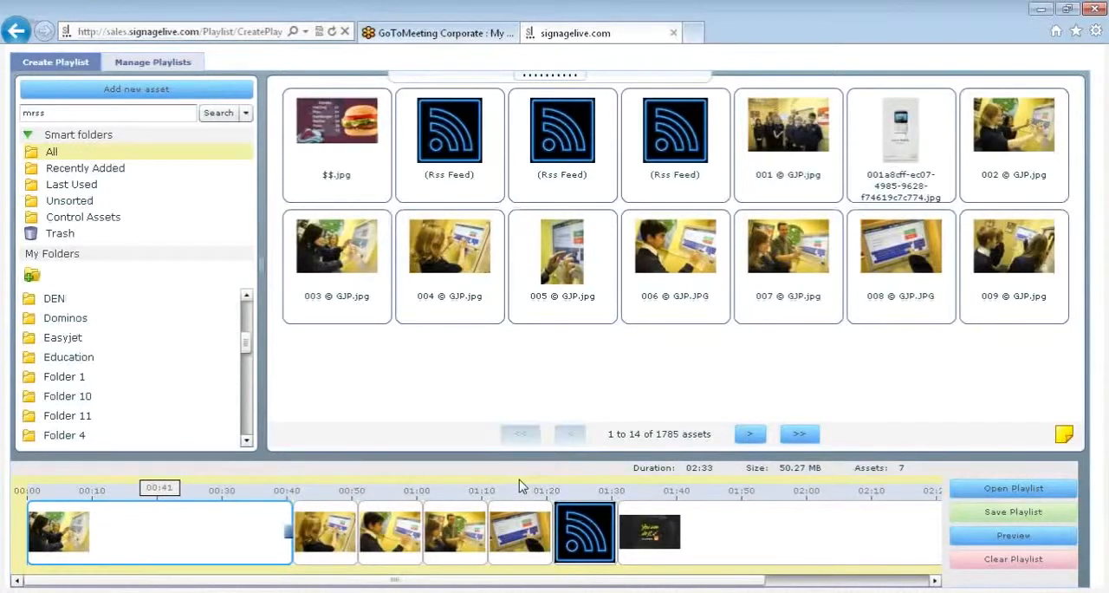
- Check the duration, validity, recurrence and player tag details of image 003 © GJP.jpg in the timeline
{"action": "mouse_move", "coordinate": [235, 507]}
{"action": "mouse_move", "coordinate": [183, 533]}
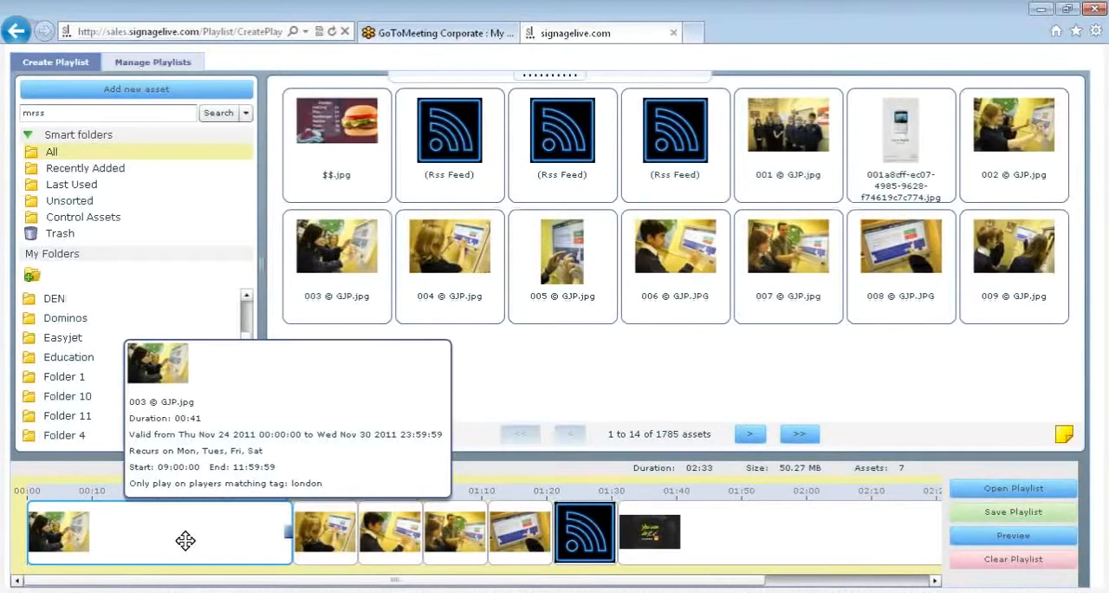
{"action": "mouse_move", "coordinate": [845, 544]}
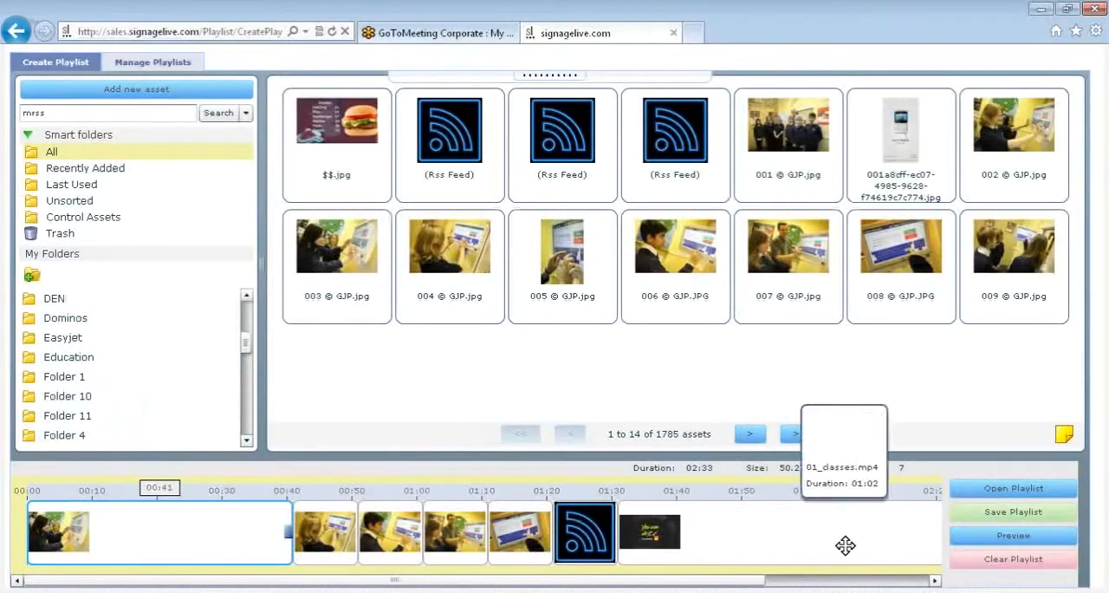
{"action": "left_click", "coordinate": [968, 516]}
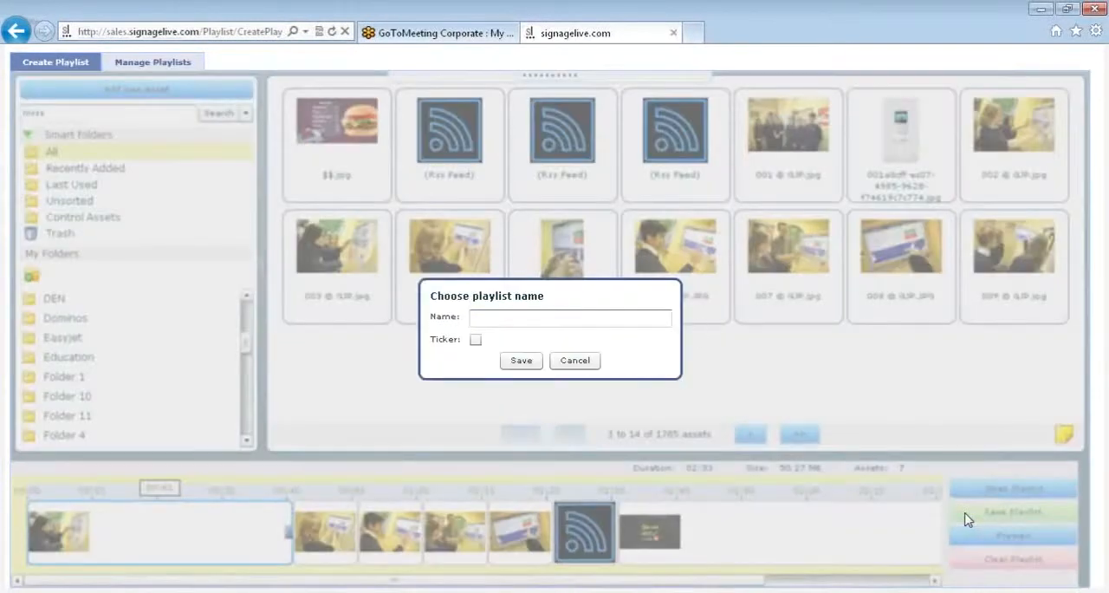
{"action": "left_click", "coordinate": [614, 319]}
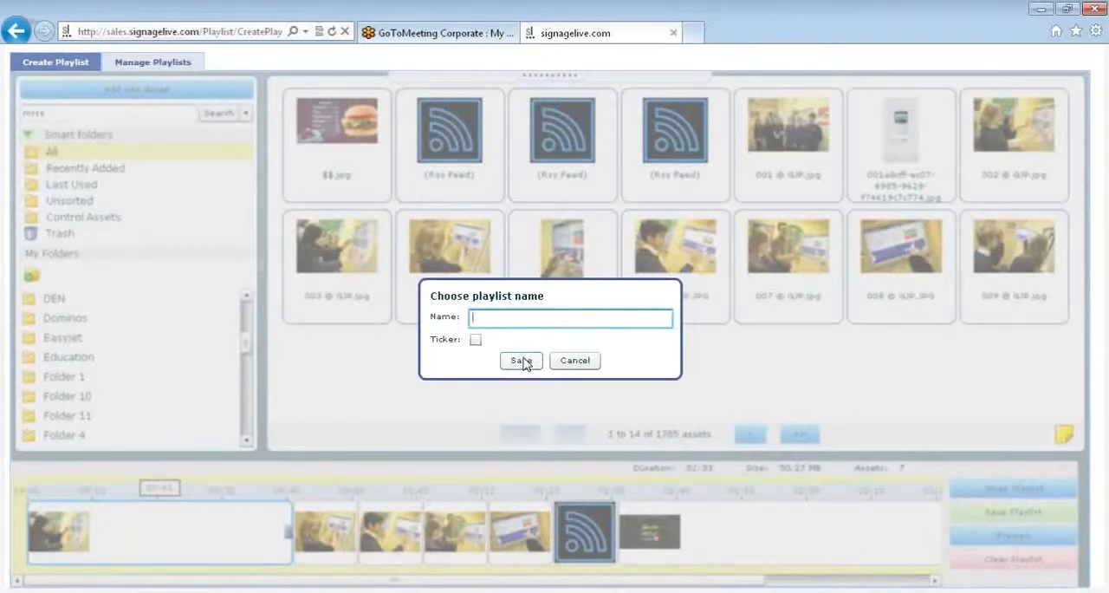
{"action": "left_click", "coordinate": [582, 365]}
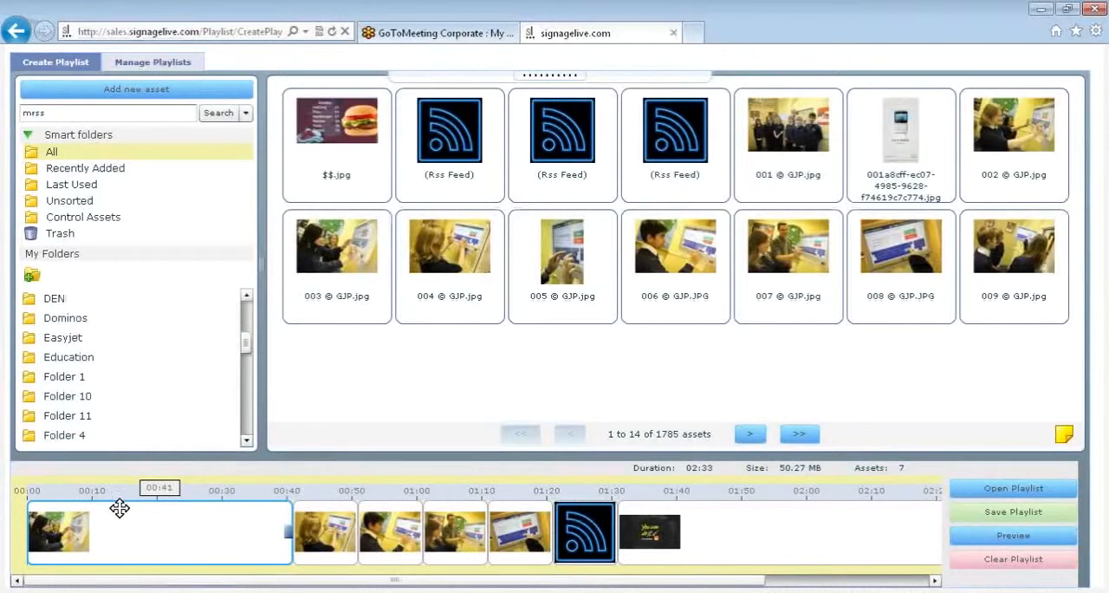
{"action": "mouse_move", "coordinate": [122, 518]}
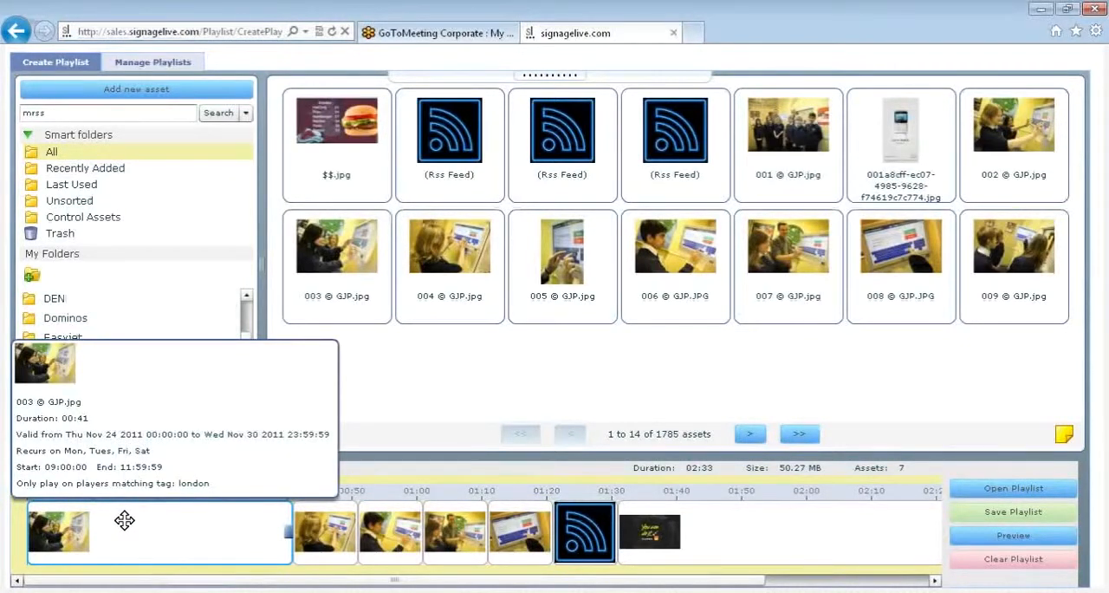
{"action": "mouse_move", "coordinate": [589, 530]}
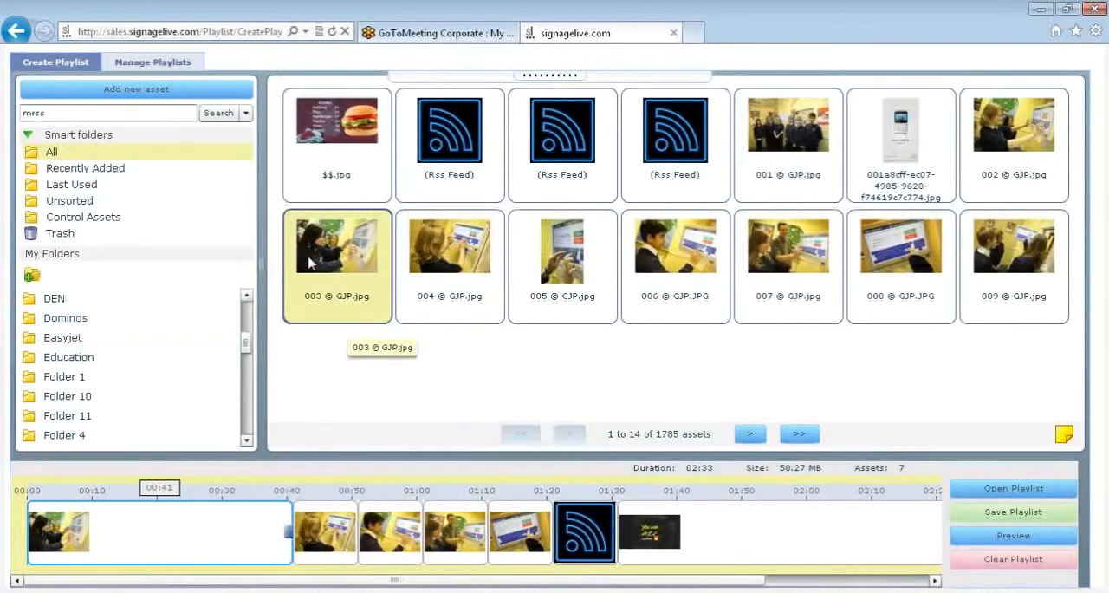
- Open the existing !signagelive screensaver playlist and insert $$.jpg at the start of its timeline
{"action": "left_click", "coordinate": [154, 70]}
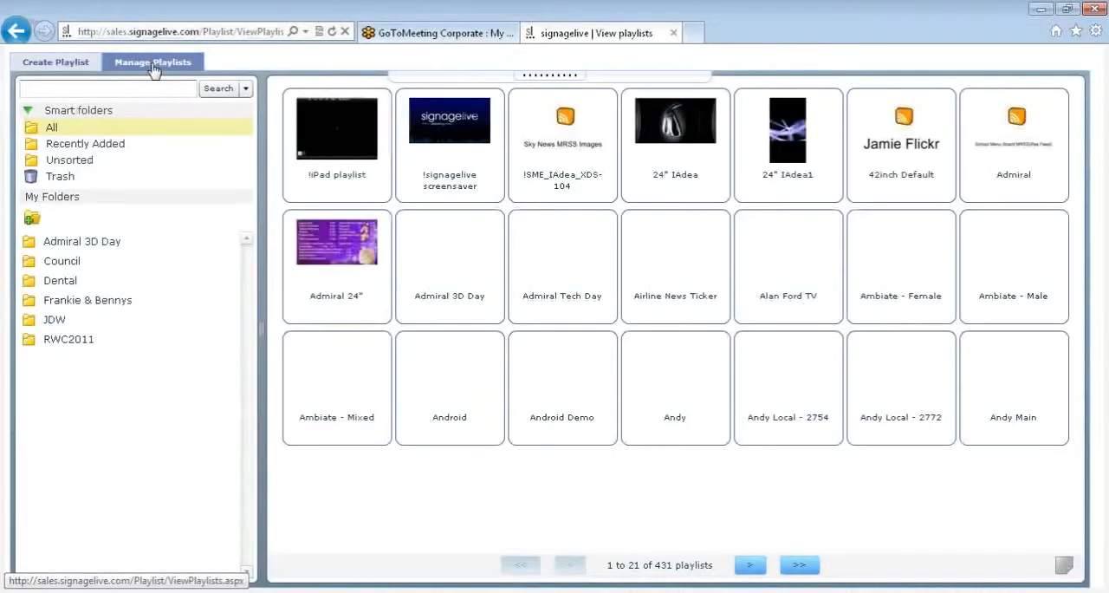
{"action": "left_click", "coordinate": [157, 88]}
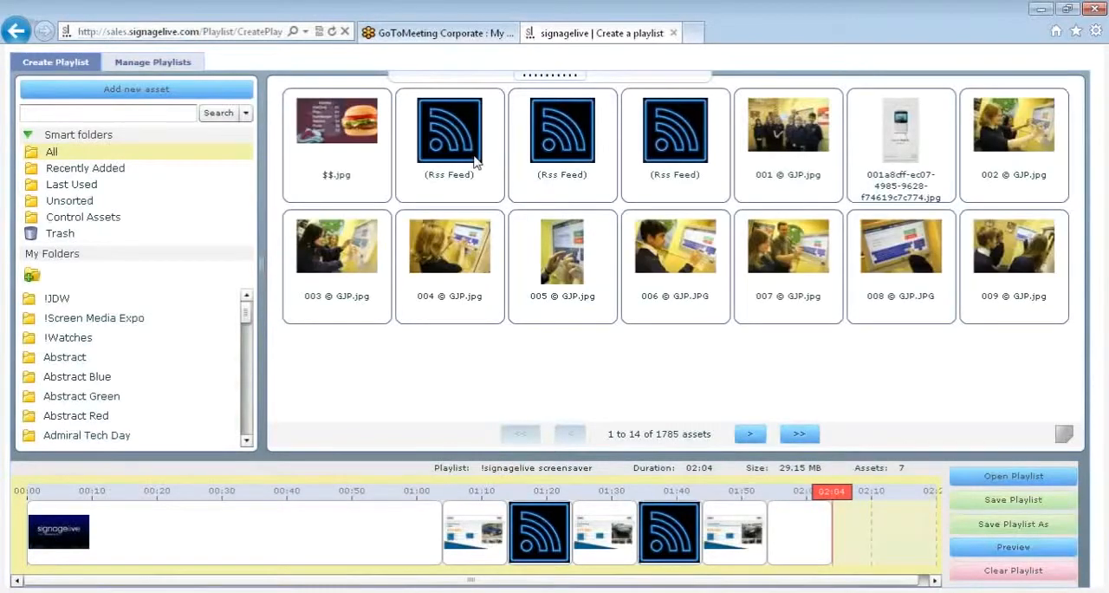
{"action": "left_click_drag", "start_coordinate": [363, 161], "coordinate": [382, 553]}
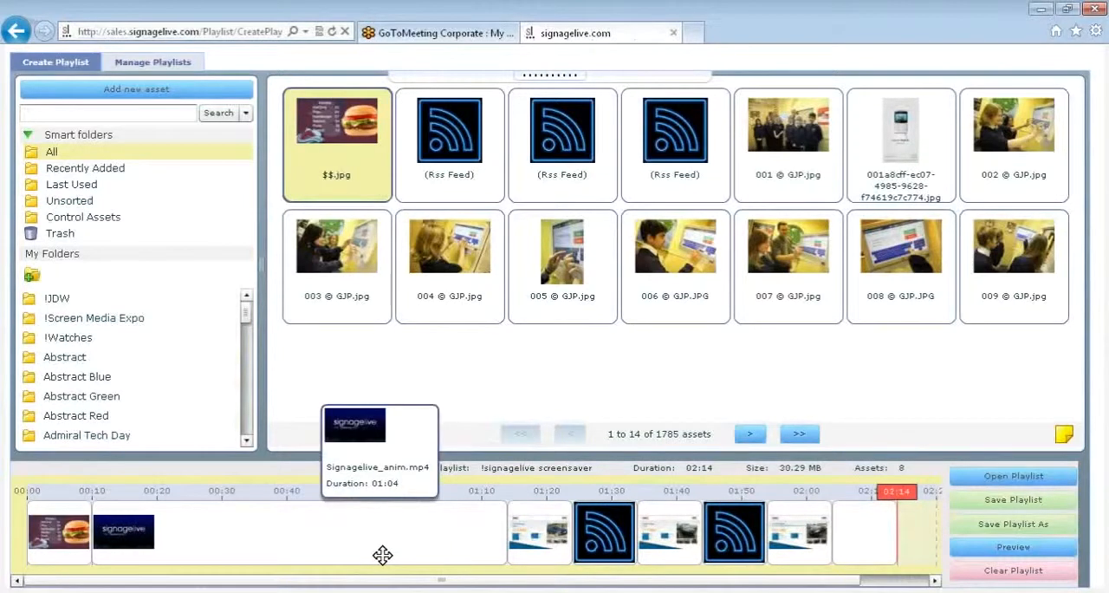
- Remove the gforces_ford asset following Signagelive_anim.mp4 and insert 006 © GJP.JPG after the first RSS feed
{"action": "right_click", "coordinate": [544, 546]}
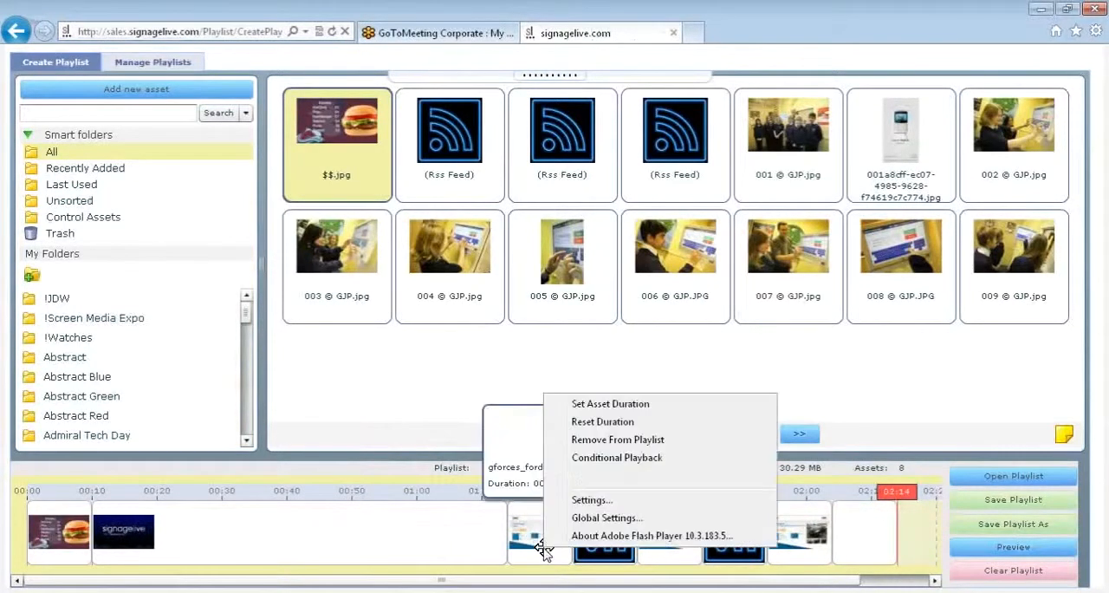
{"action": "left_click", "coordinate": [606, 439]}
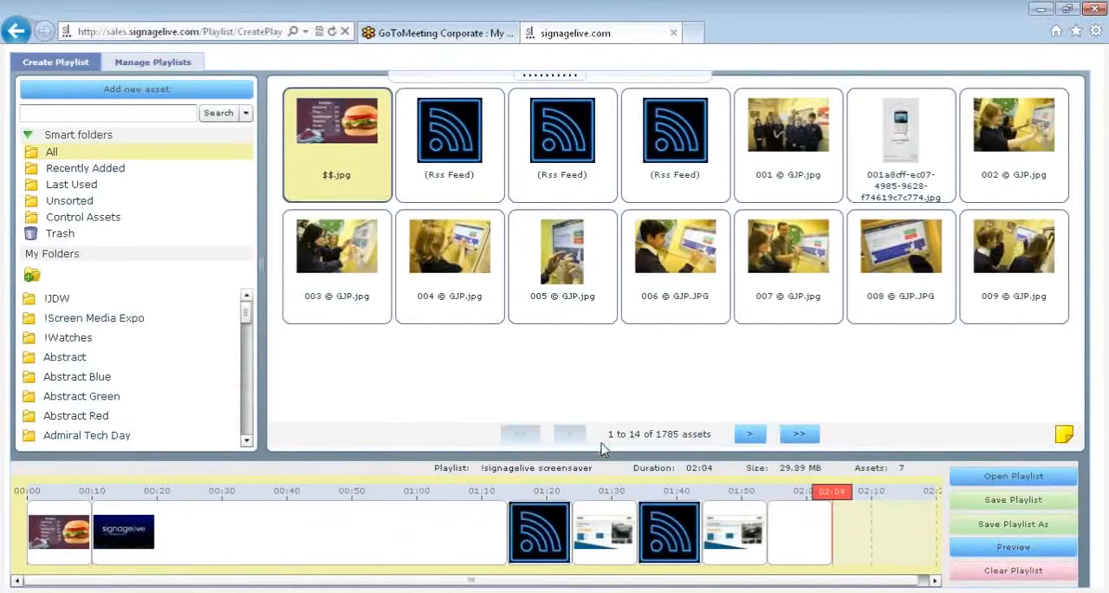
{"action": "left_click_drag", "start_coordinate": [648, 314], "coordinate": [589, 557]}
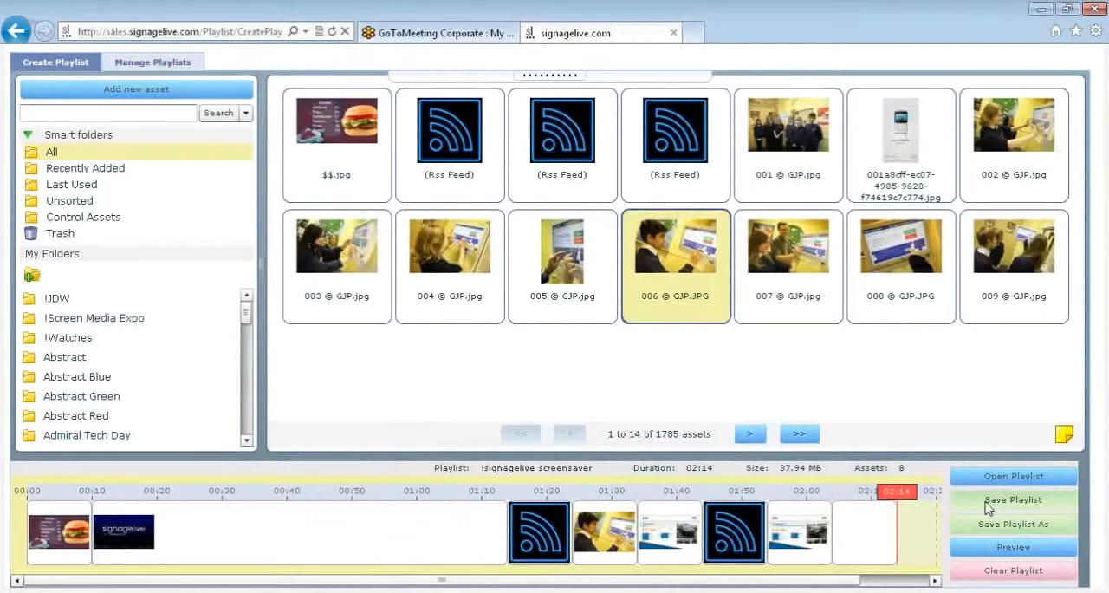
- Start saving the edited !signagelive screensaver playlist and cancel before overwriting it
{"action": "left_click", "coordinate": [987, 508]}
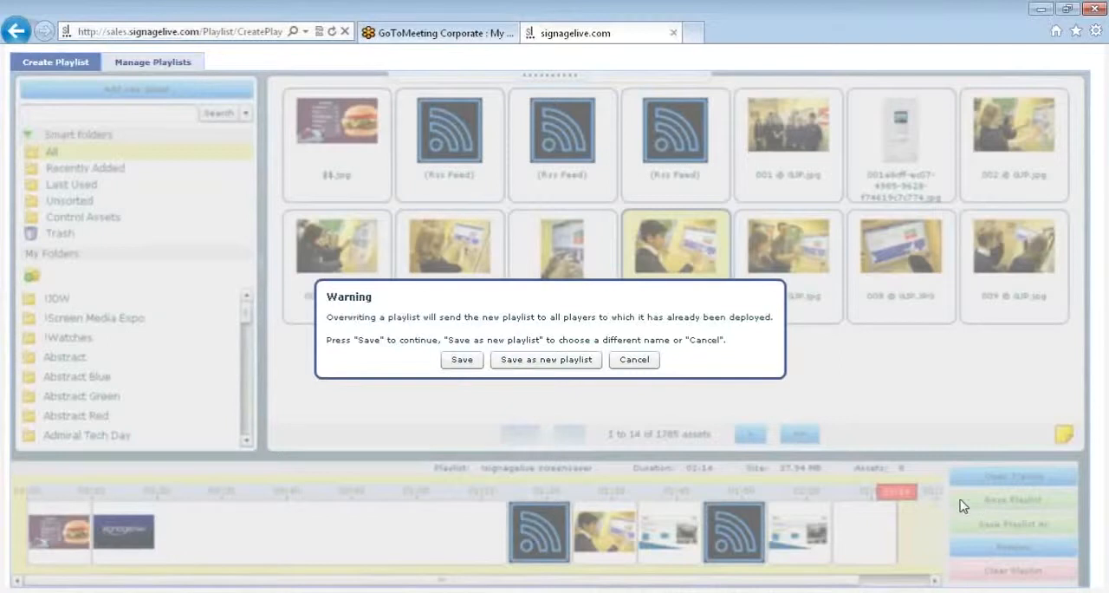
{"action": "left_click", "coordinate": [634, 361]}
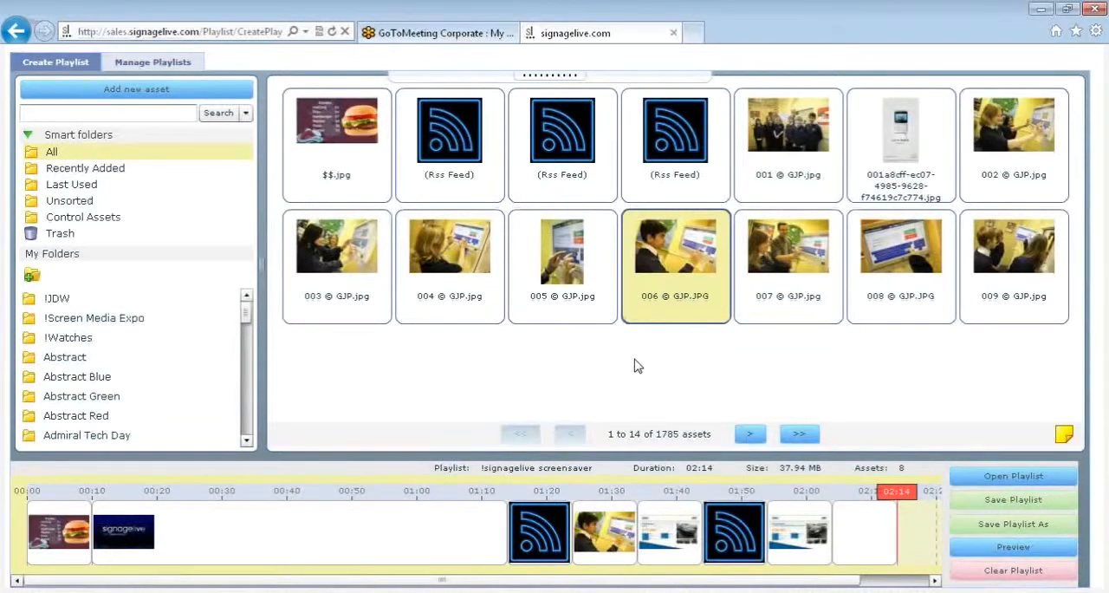
- Add images 003 to 008 © GJP to the timeline of a new empty playlist and display the Control Assets folder
{"action": "left_click", "coordinate": [49, 69]}
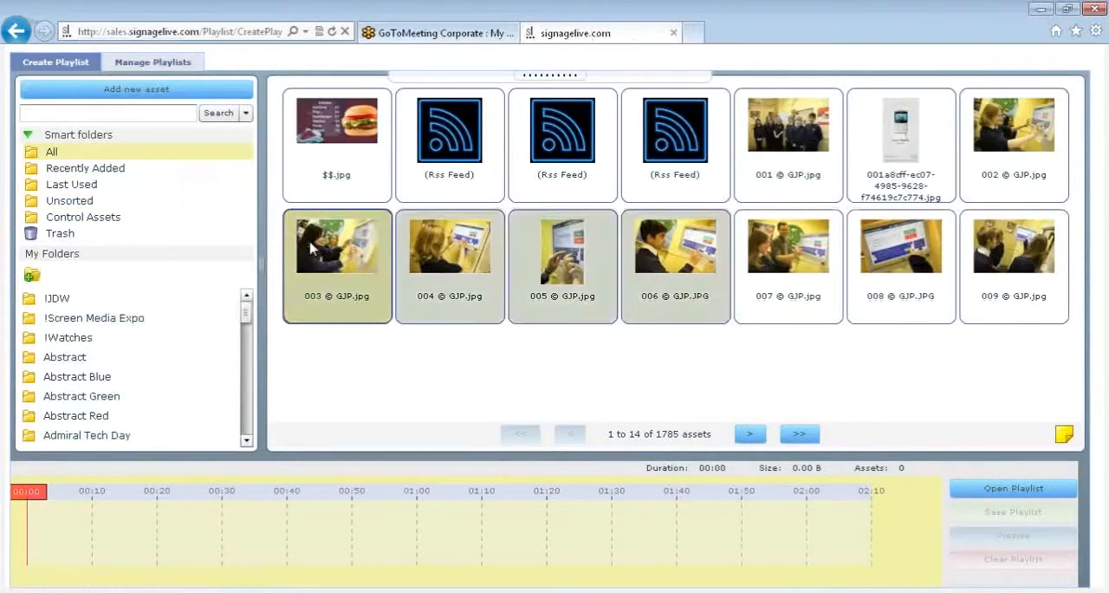
{"action": "left_click_drag", "start_coordinate": [485, 263], "coordinate": [257, 549]}
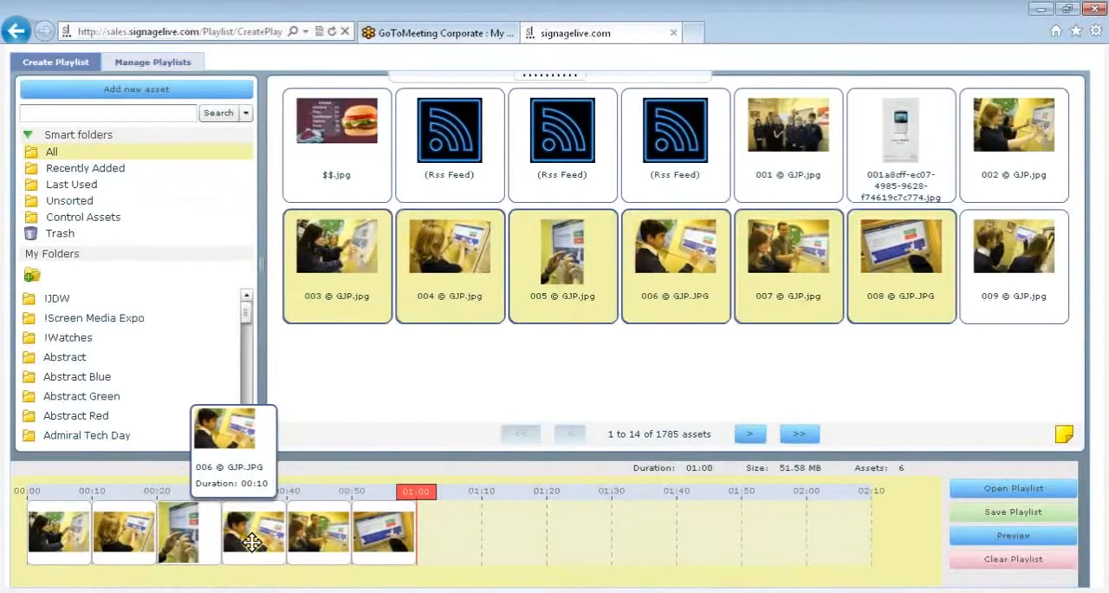
{"action": "left_click", "coordinate": [86, 219]}
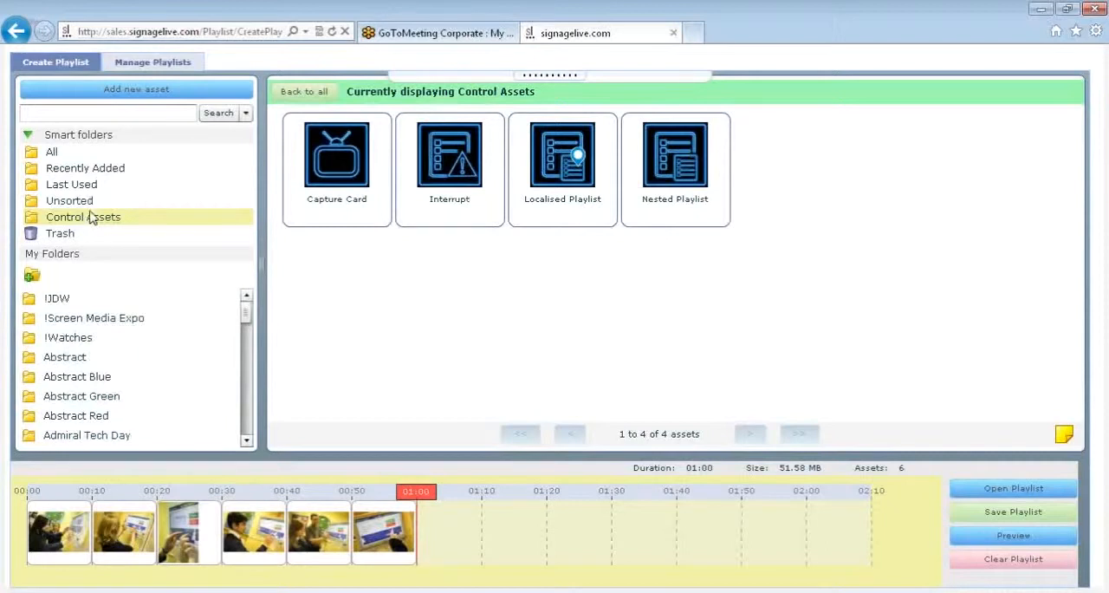
- Add a Capture Card at the end of the timeline, extend it to about 19 seconds, and remove it
{"action": "left_click_drag", "start_coordinate": [334, 201], "coordinate": [462, 560]}
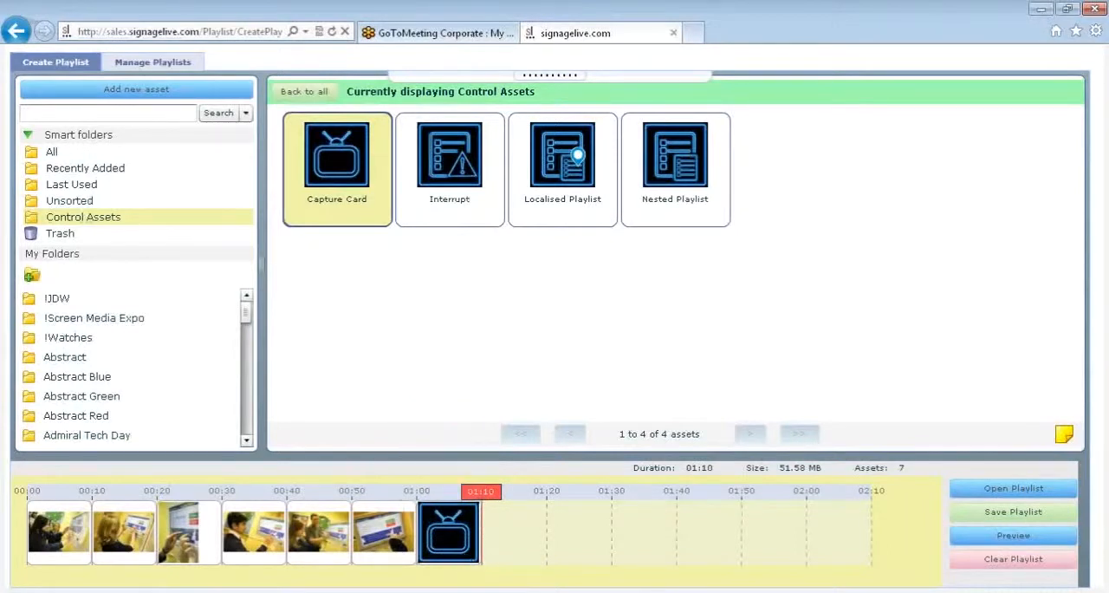
{"action": "mouse_move", "coordinate": [479, 530]}
{"action": "left_mouse_down"}
{"action": "mouse_move", "coordinate": [641, 530]}
{"action": "mouse_move", "coordinate": [929, 450]}
{"action": "mouse_move", "coordinate": [532, 516]}
{"action": "left_mouse_up"}
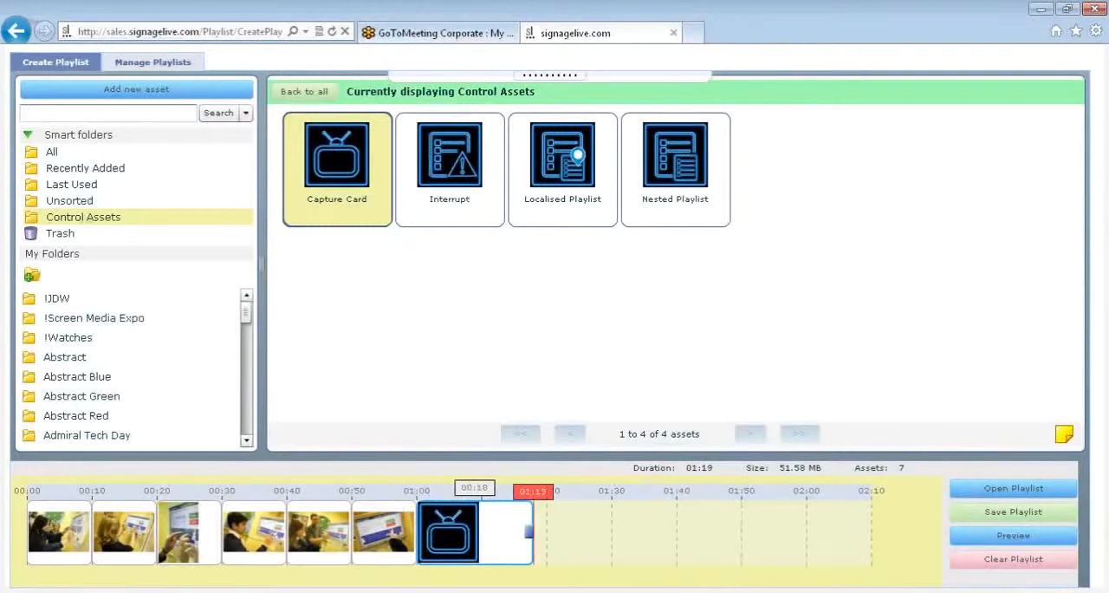
{"action": "left_click", "coordinate": [490, 516]}
{"action": "key", "text": "Delete"}
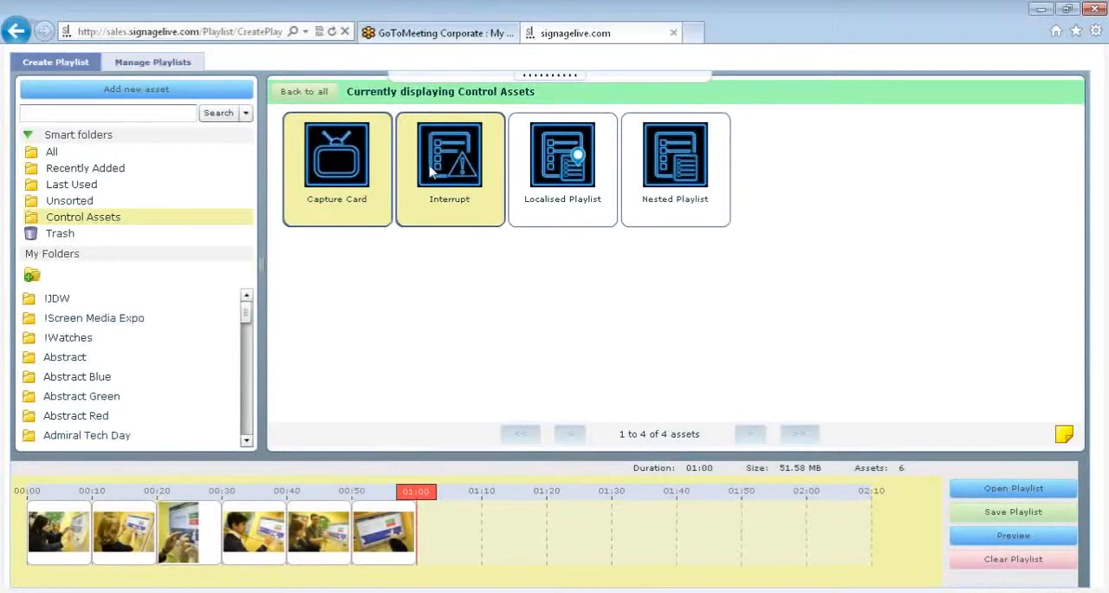
- Add an Interrupt control asset triggered by Key A after the last image in the timeline
{"action": "left_click_drag", "start_coordinate": [431, 173], "coordinate": [432, 525]}
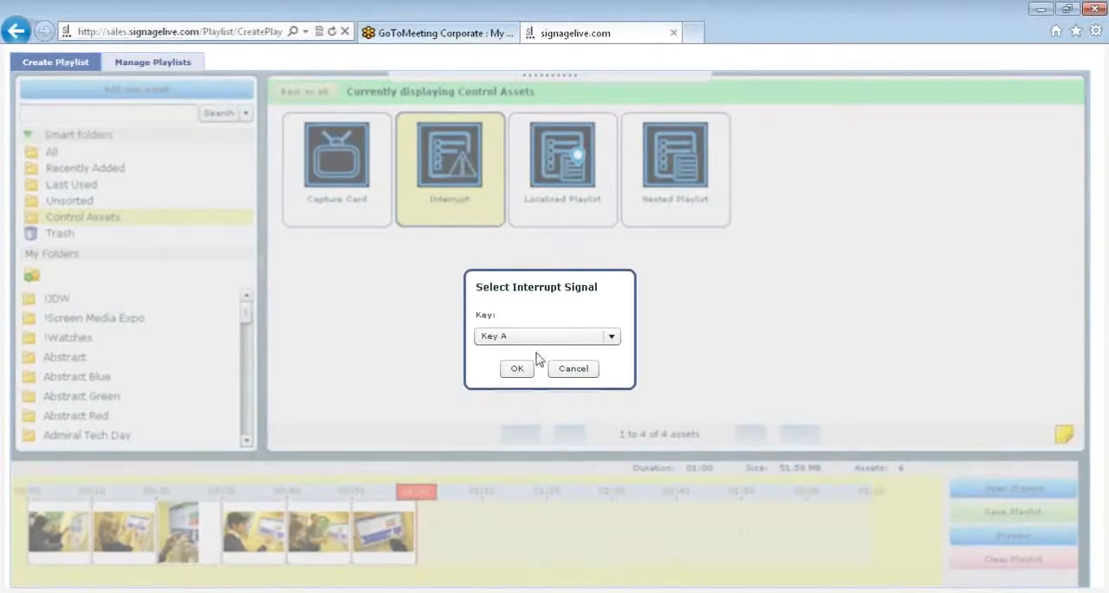
{"action": "left_click", "coordinate": [533, 336]}
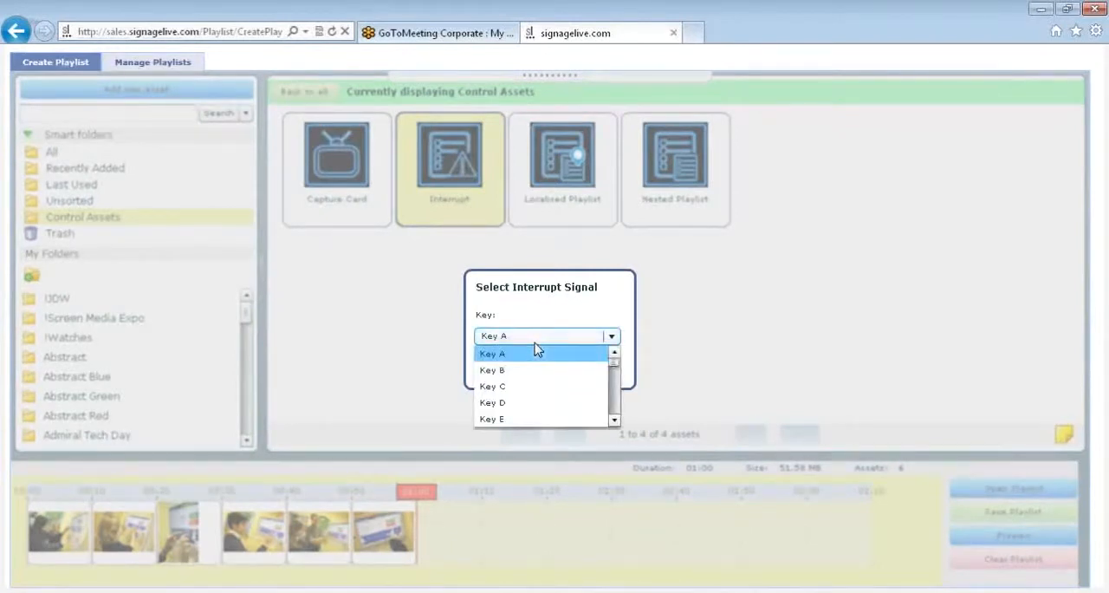
{"action": "left_click", "coordinate": [532, 354]}
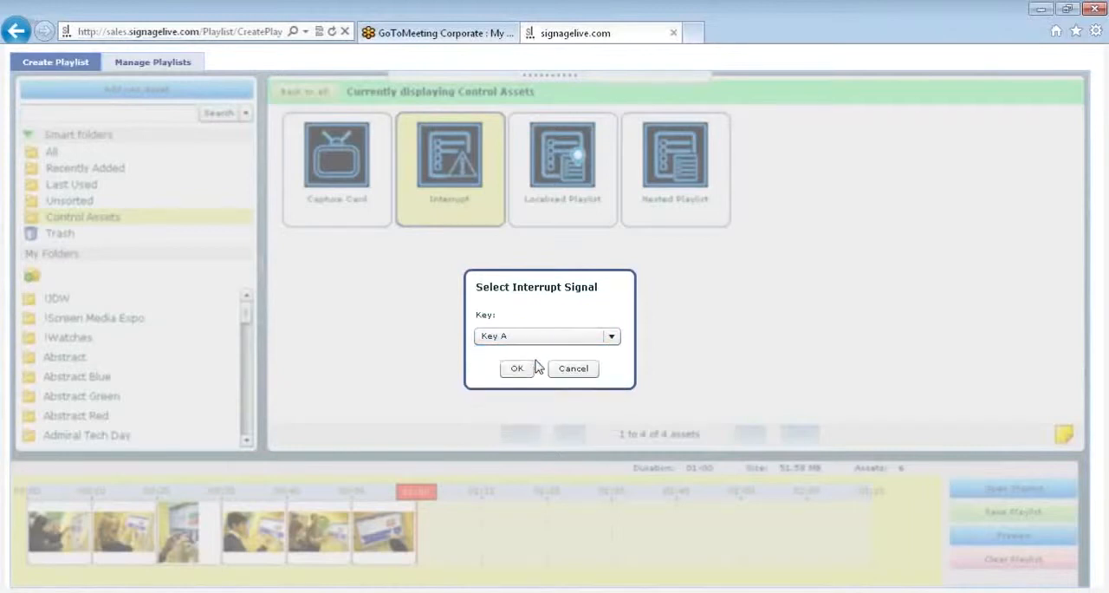
{"action": "left_click", "coordinate": [517, 369]}
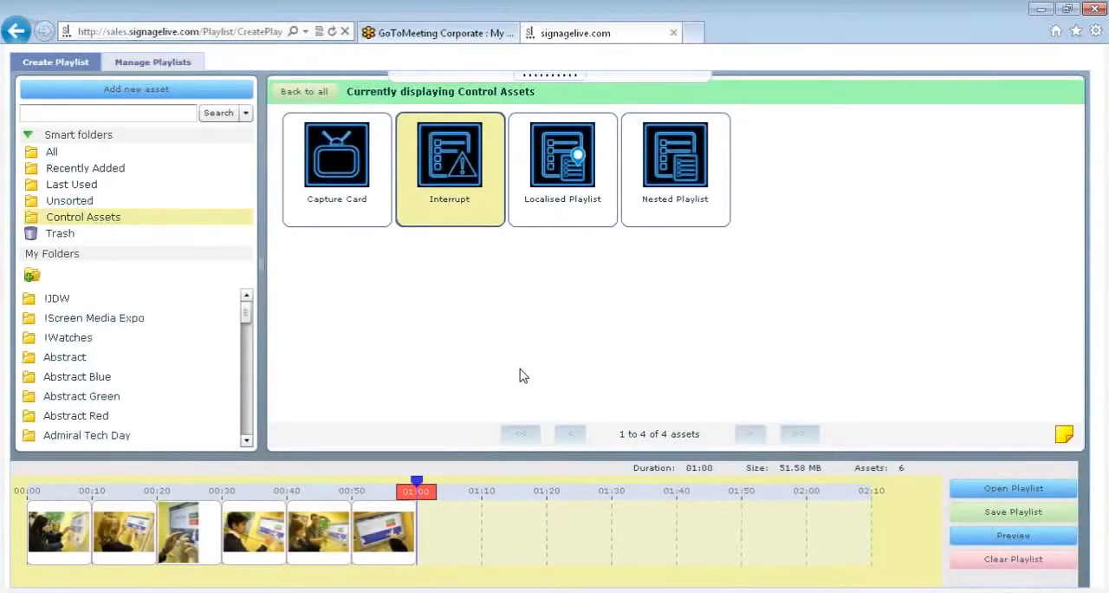
{"action": "mouse_move", "coordinate": [417, 490]}
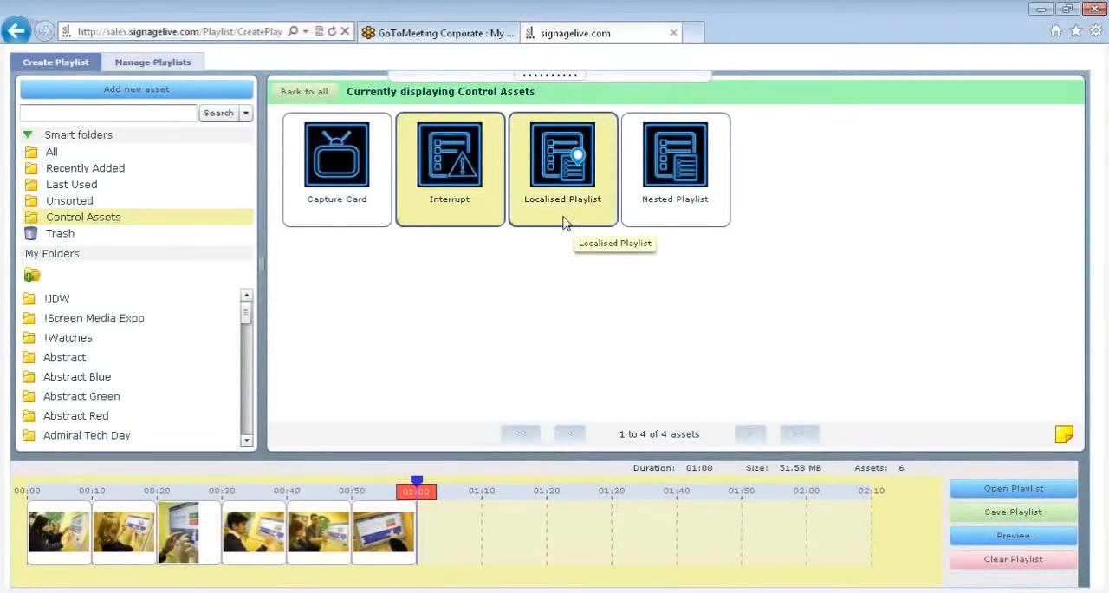
- Add a Nested Playlist control asset to the timeline and name it "webinar 001"
{"action": "left_click", "coordinate": [655, 218]}
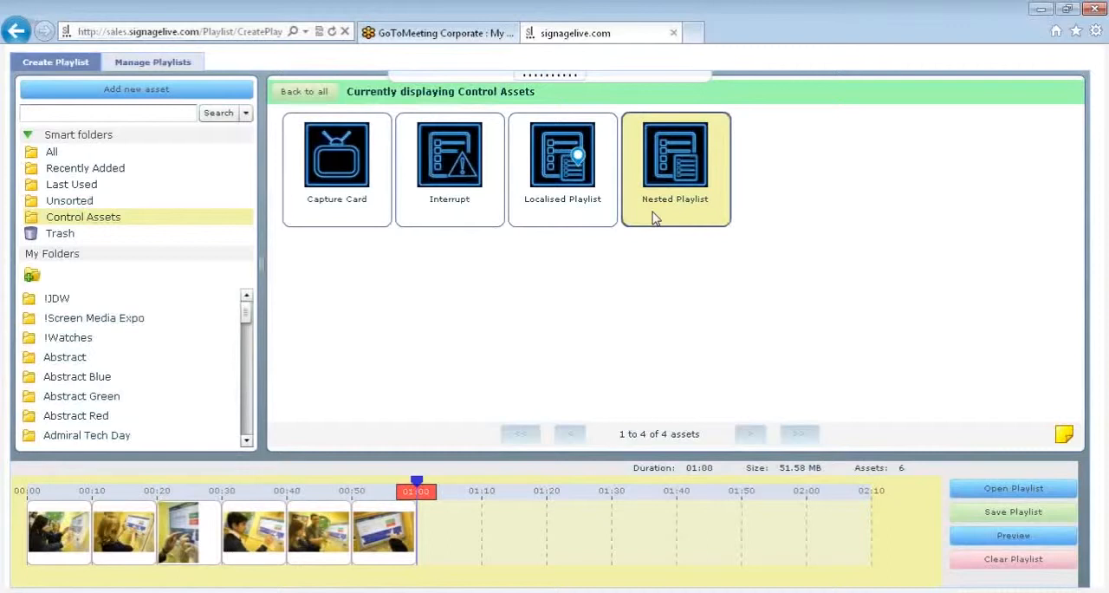
{"action": "left_click_drag", "start_coordinate": [654, 218], "coordinate": [279, 585]}
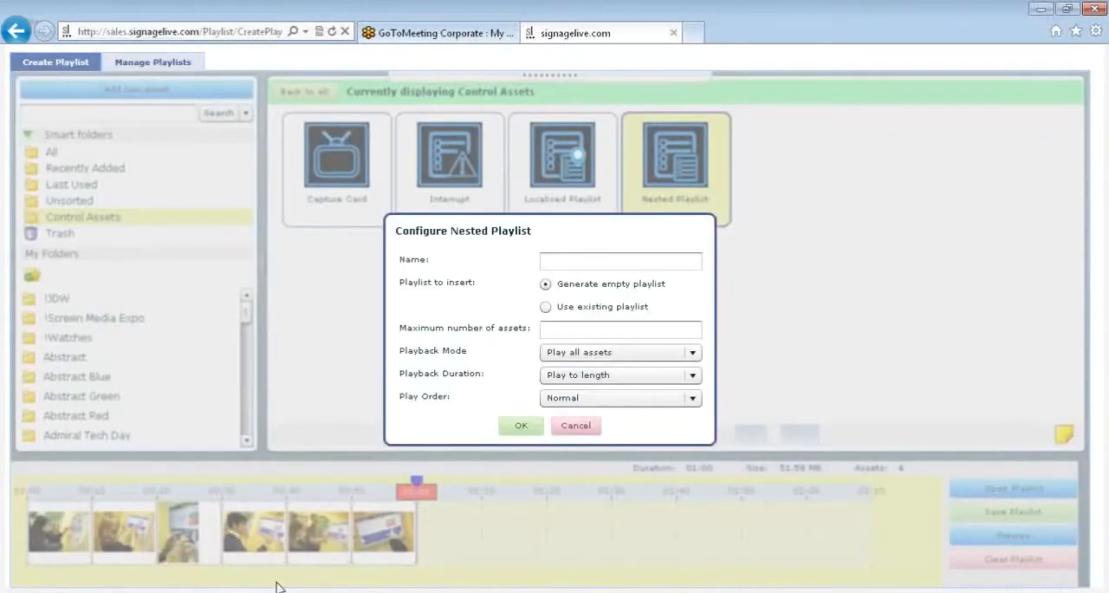
{"action": "left_click", "coordinate": [577, 265]}
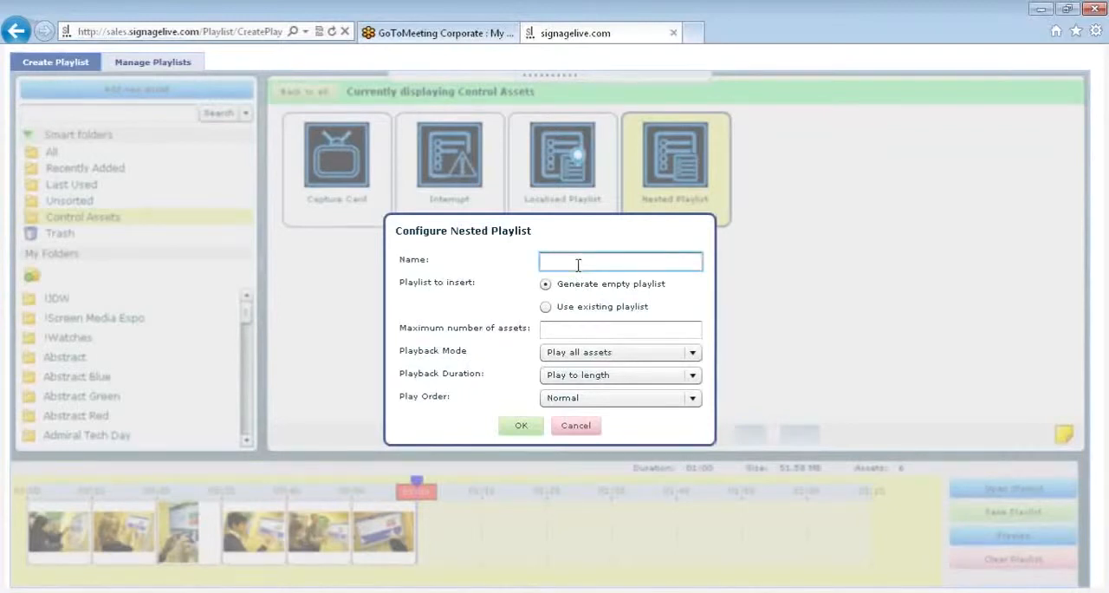
{"action": "type", "text": "webinar 001"}
- Make the nested playlist use the existing !signagelive screensaver playlist
{"action": "left_click", "coordinate": [546, 308]}
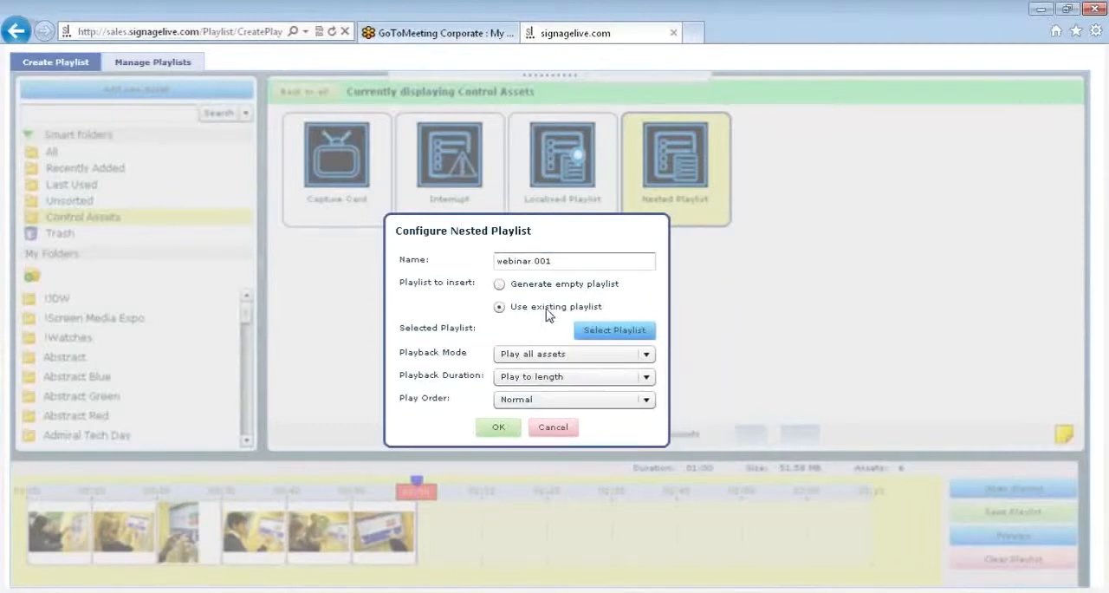
{"action": "left_click", "coordinate": [615, 331]}
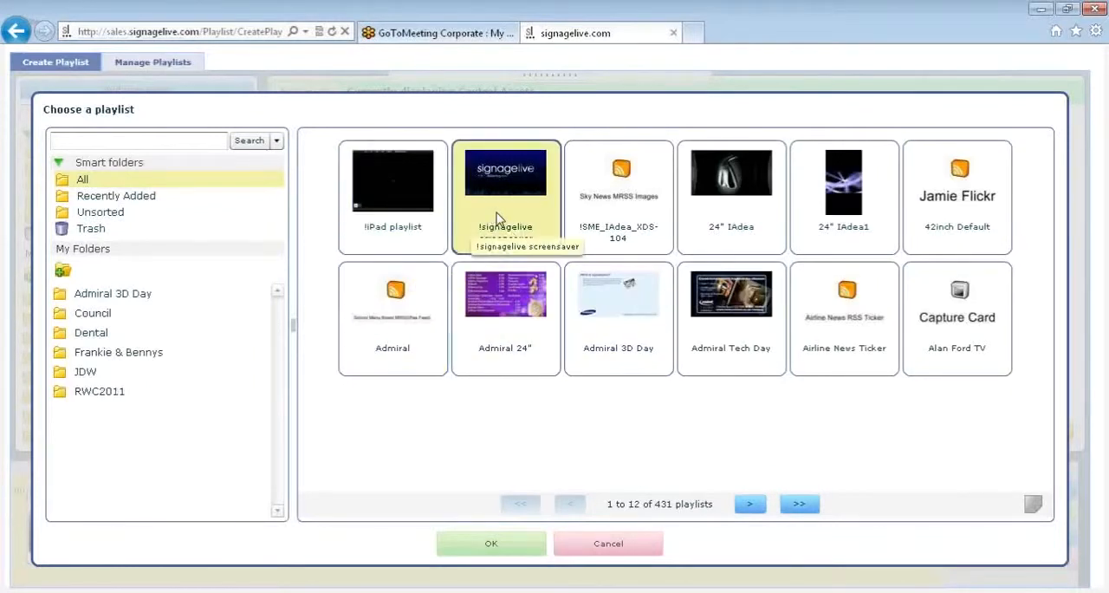
{"action": "double_click", "coordinate": [498, 218]}
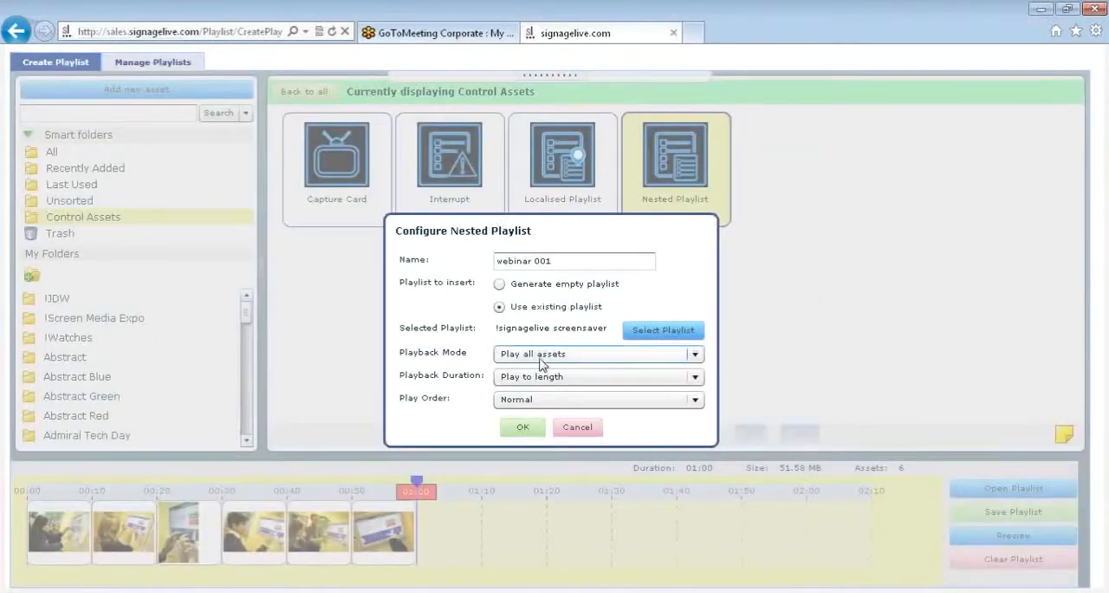
- Insert the nested playlist with Play all assets as playback mode, Play to length as duration and Normal play order
{"action": "left_click", "coordinate": [543, 355]}
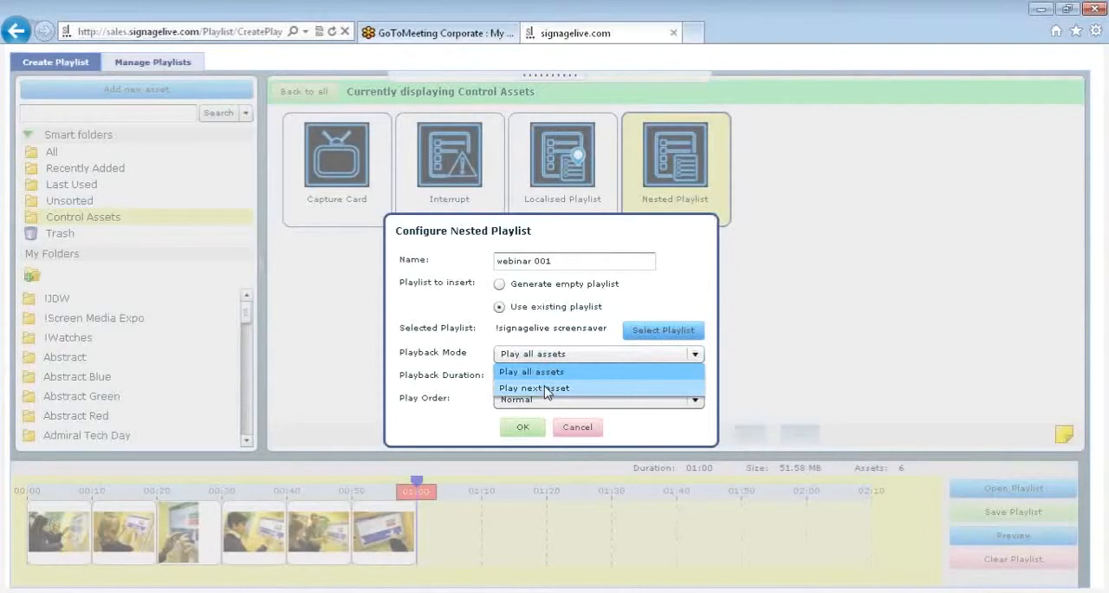
{"action": "left_click", "coordinate": [546, 372]}
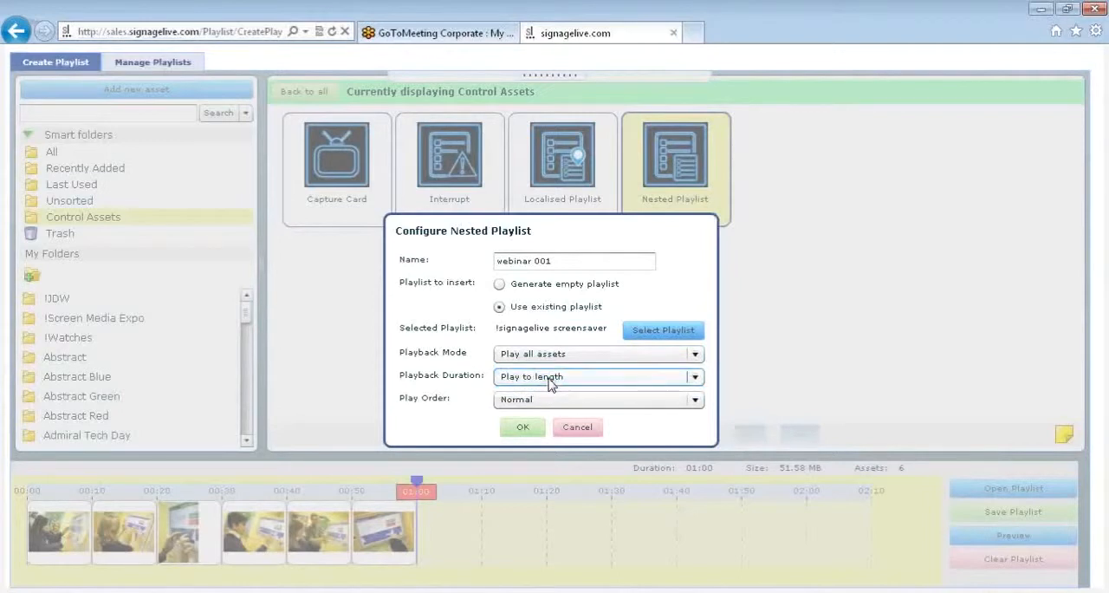
{"action": "left_click", "coordinate": [549, 381]}
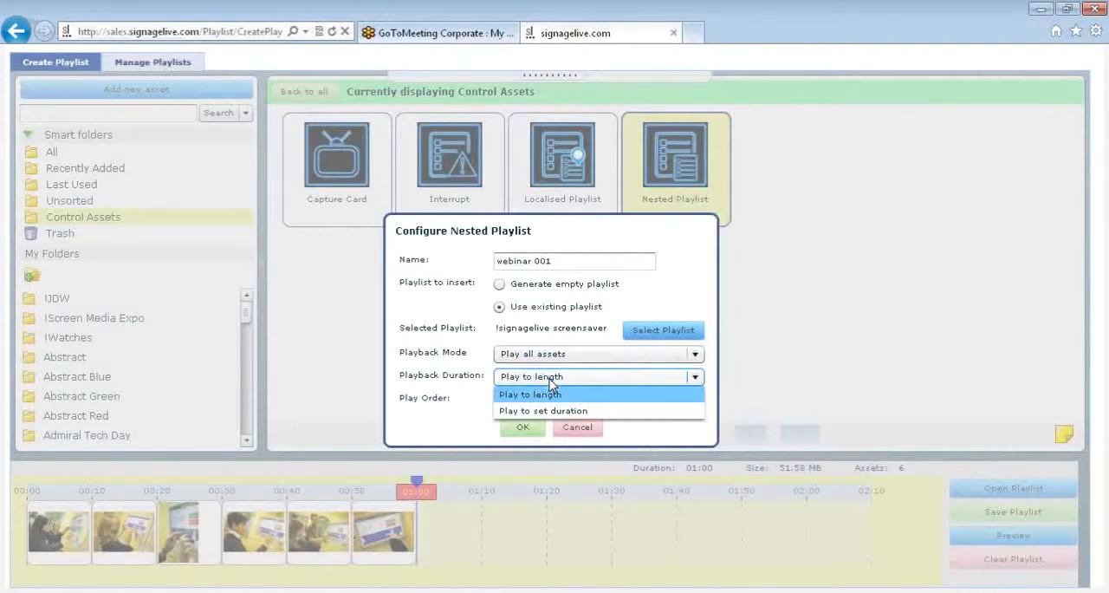
{"action": "left_click", "coordinate": [549, 380]}
{"action": "left_click", "coordinate": [553, 400]}
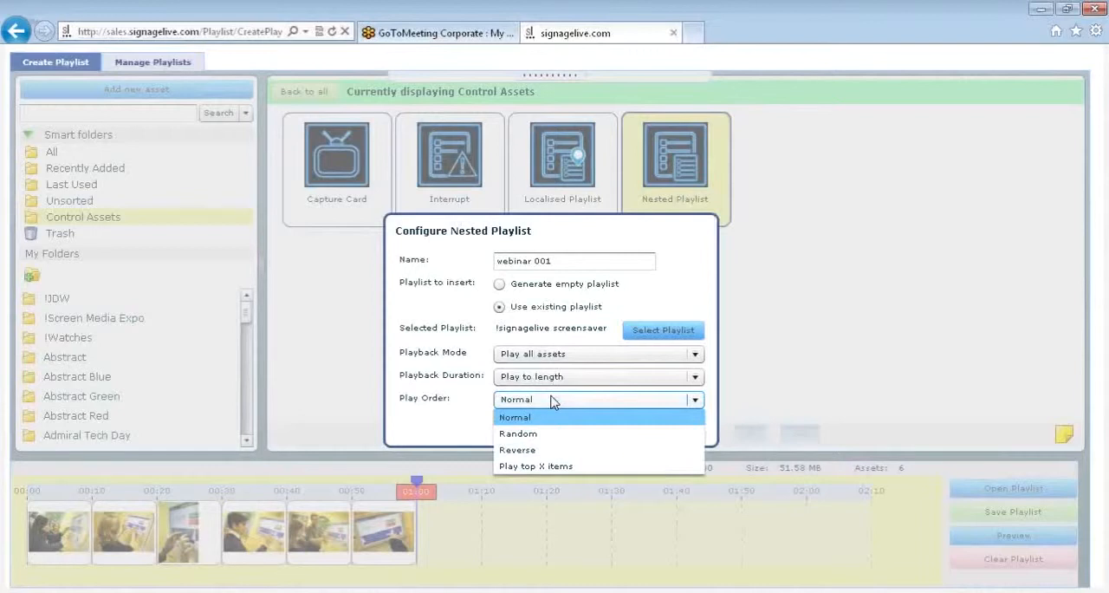
{"action": "left_click", "coordinate": [553, 400]}
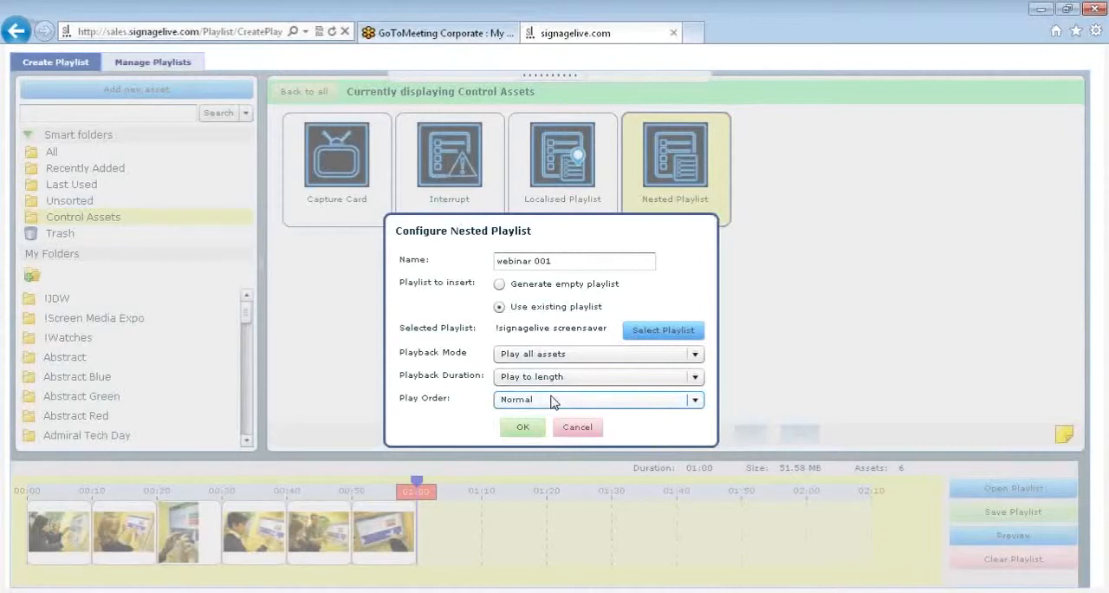
{"action": "left_click", "coordinate": [528, 428]}
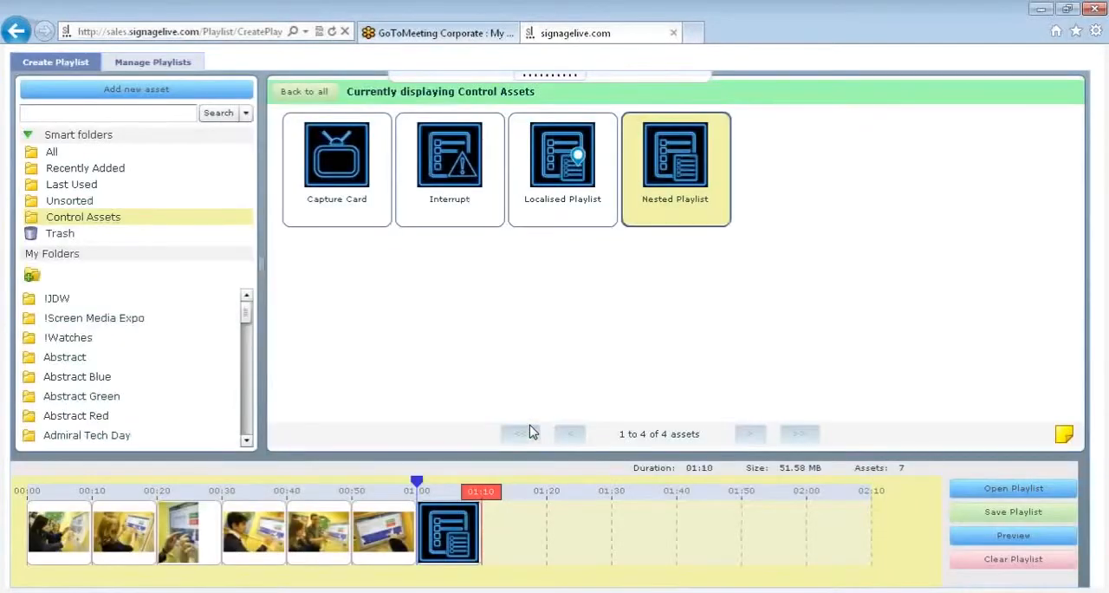
- Review the validity period, recurrence and player tag options in the Conditional Playback settings of the nested playlist webinar 001
{"action": "mouse_move", "coordinate": [465, 525]}
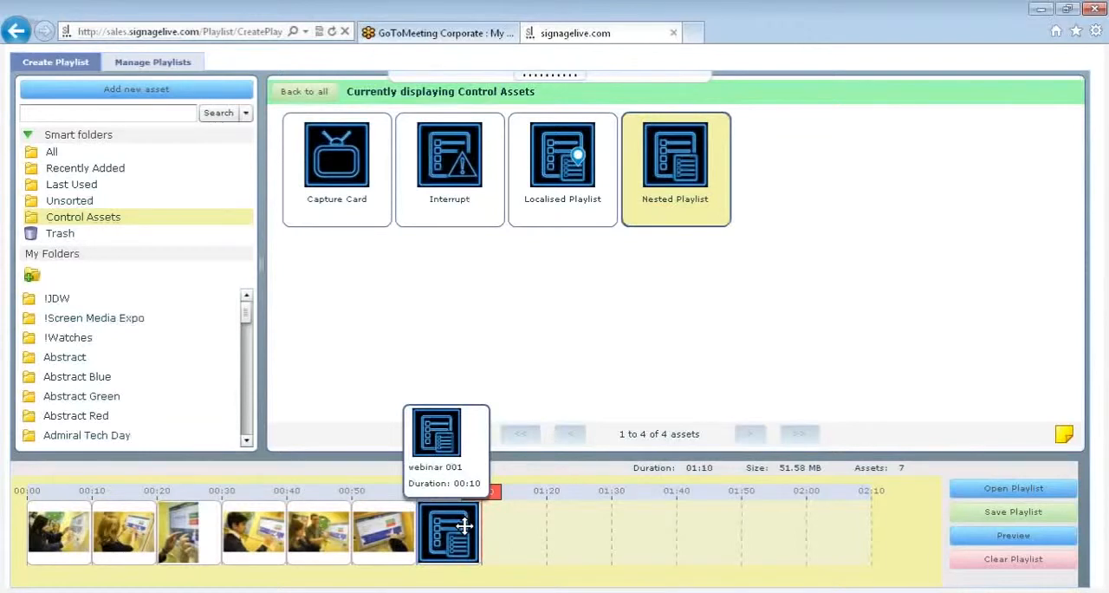
{"action": "right_click", "coordinate": [465, 525]}
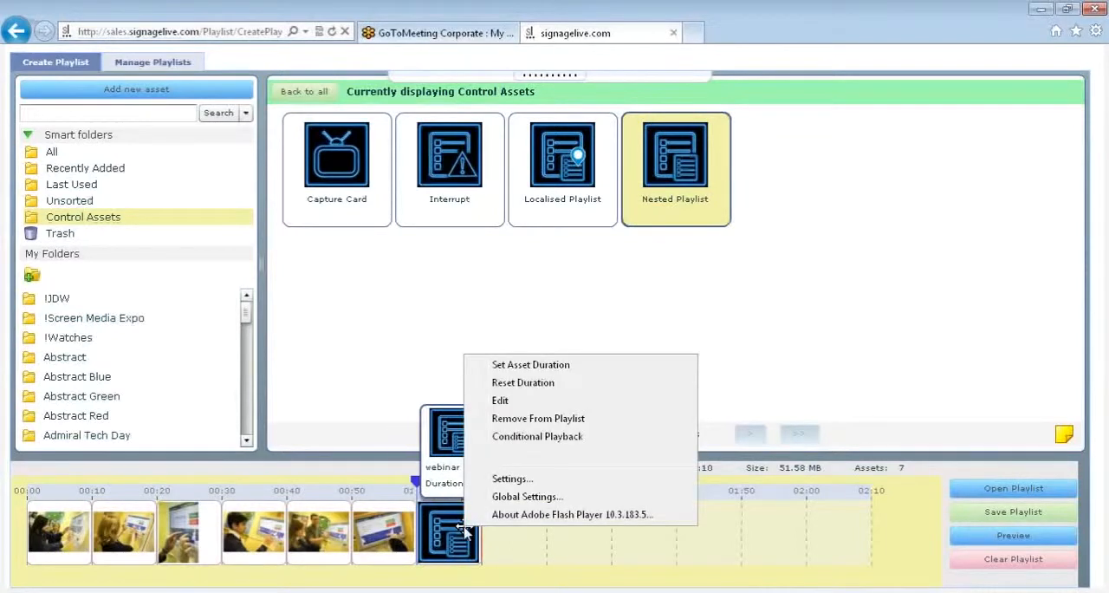
{"action": "left_click", "coordinate": [519, 437]}
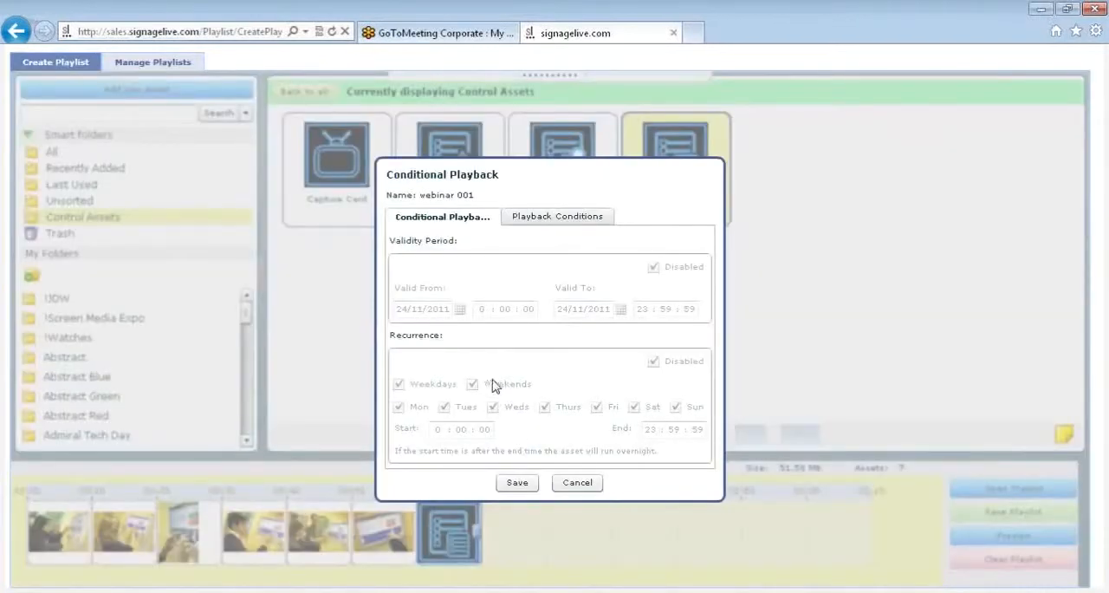
{"action": "left_click", "coordinate": [461, 286]}
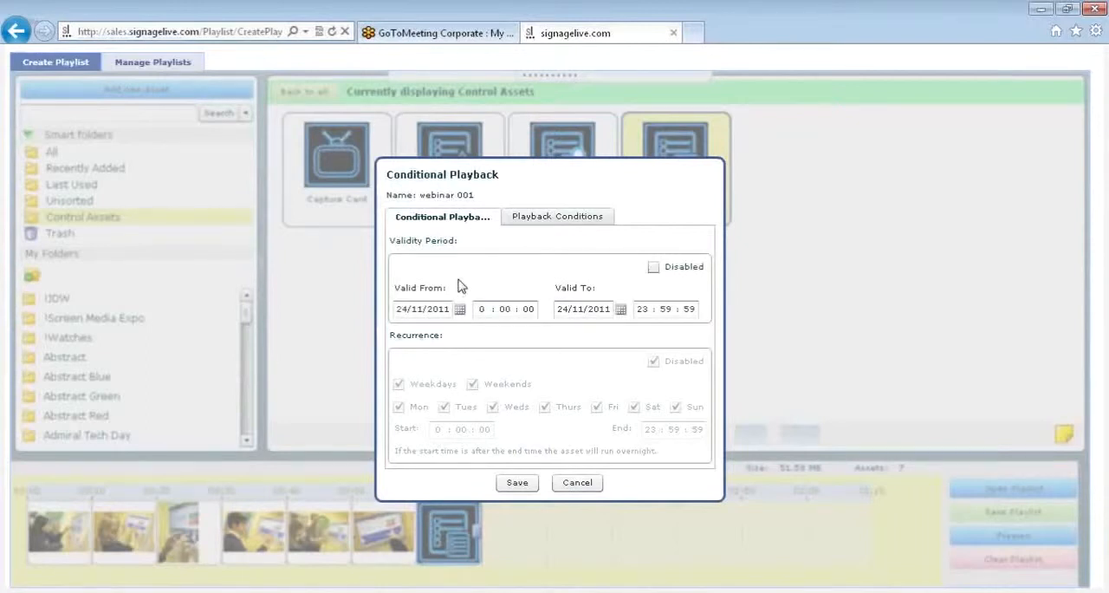
{"action": "left_click", "coordinate": [469, 365]}
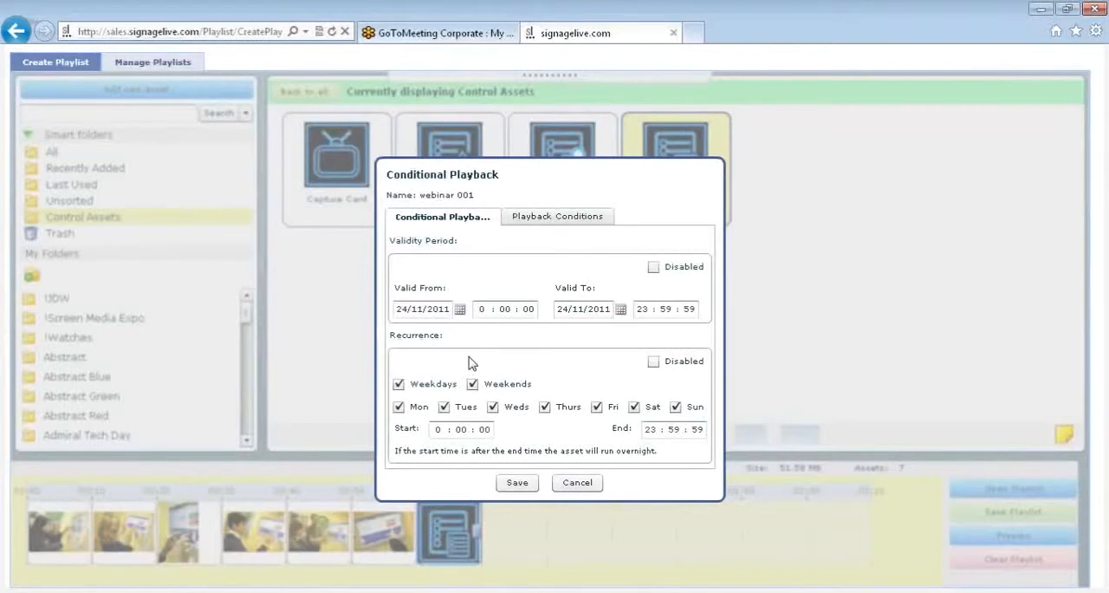
{"action": "left_click", "coordinate": [555, 221]}
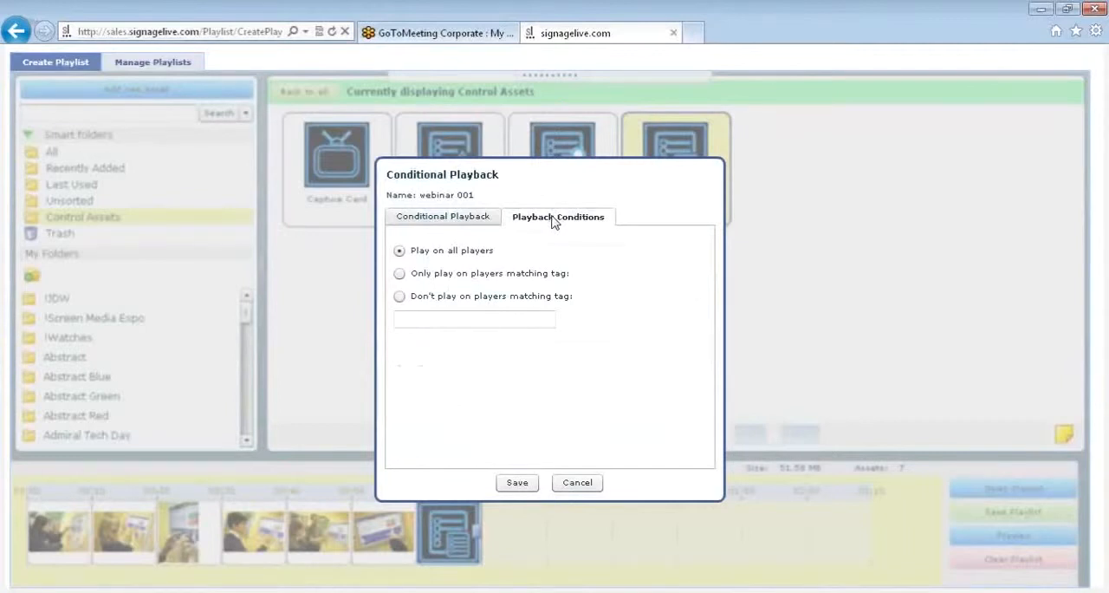
{"action": "left_click", "coordinate": [457, 225]}
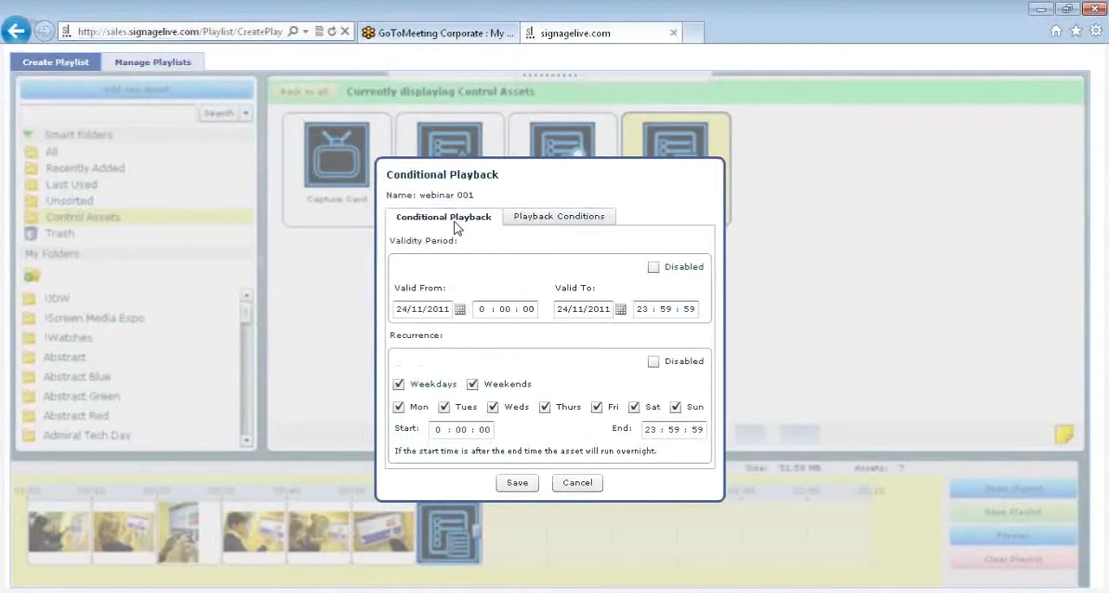
{"action": "left_click", "coordinate": [577, 483]}
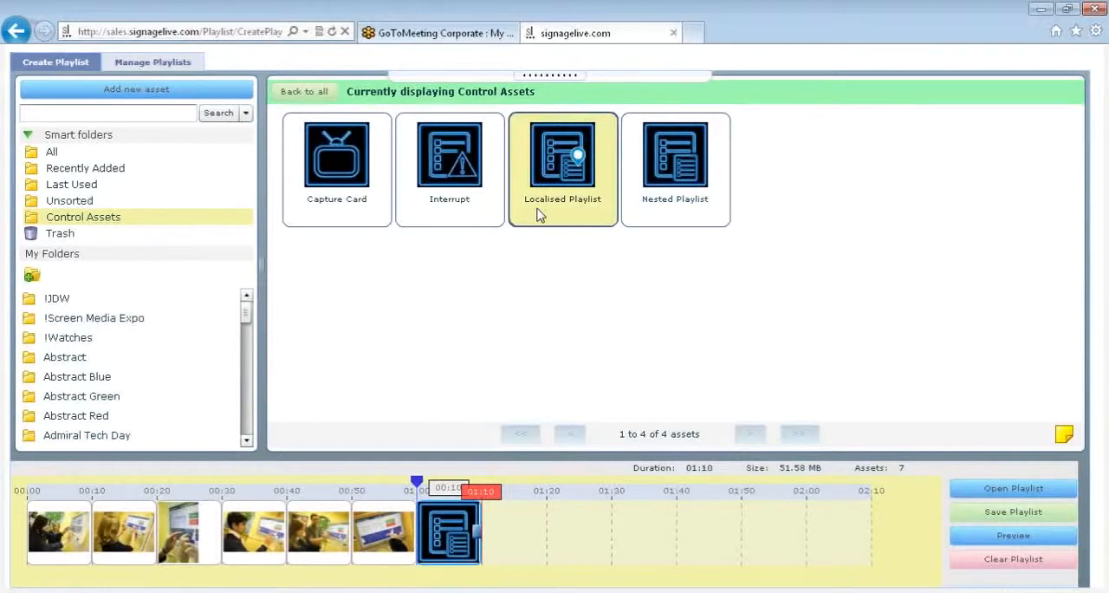
- Add a Localised Playlist control asset after the nested playlist in the timeline and name it "webinar 002"
{"action": "left_click_drag", "start_coordinate": [538, 214], "coordinate": [510, 579]}
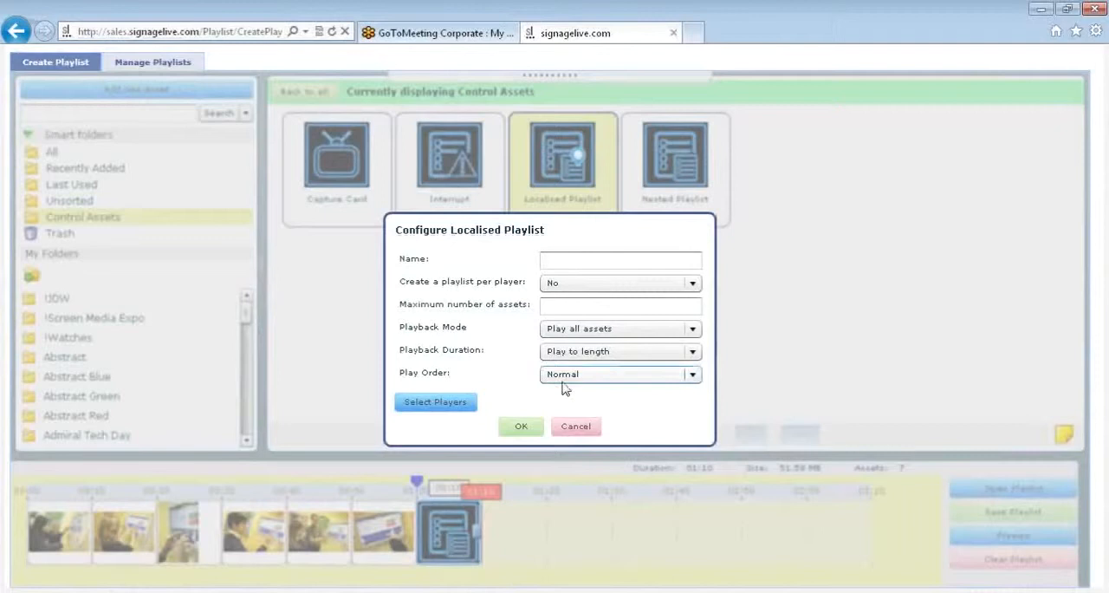
{"action": "left_click", "coordinate": [564, 257]}
{"action": "type", "text": "webinar "}
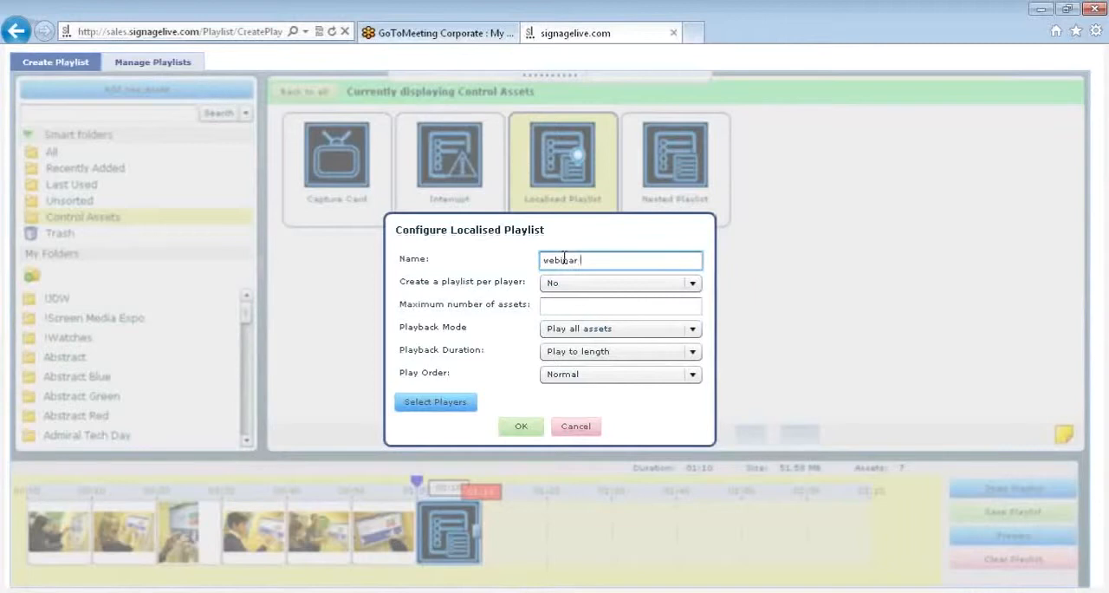
{"action": "type", "text": "002"}
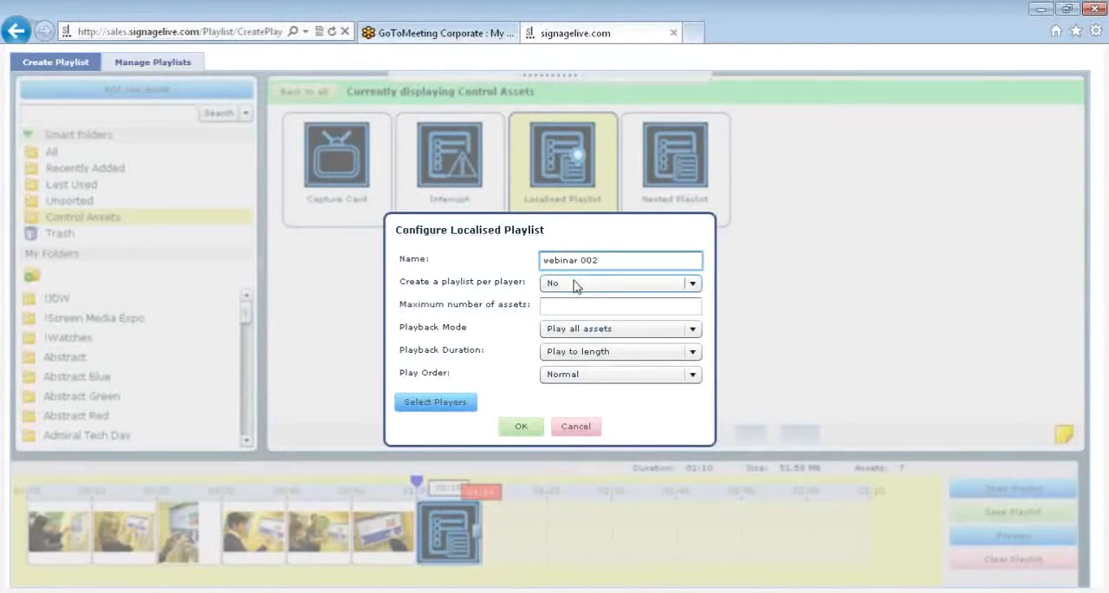
- Keep Create a playlist per player at No and set the localised playlist's maximum number of assets to 10
{"action": "left_click", "coordinate": [576, 283]}
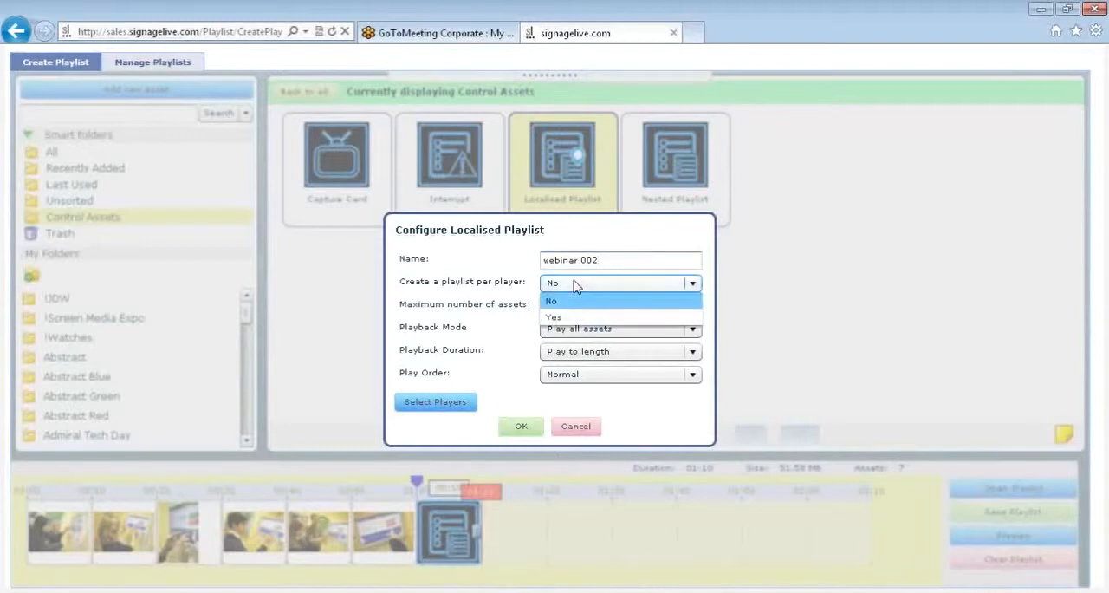
{"action": "left_click", "coordinate": [576, 284]}
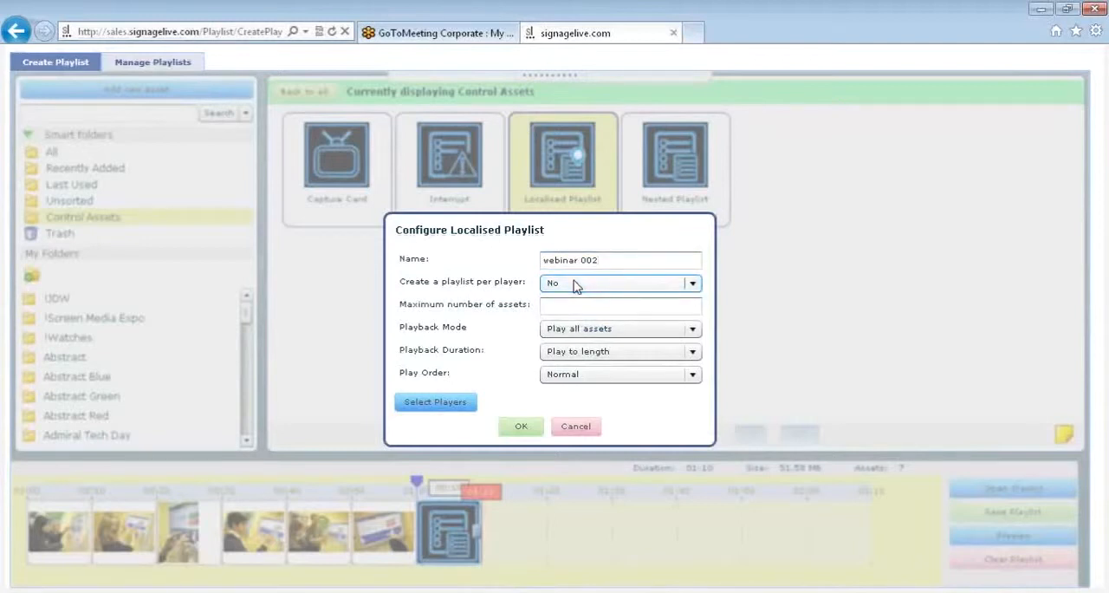
{"action": "left_click", "coordinate": [576, 285]}
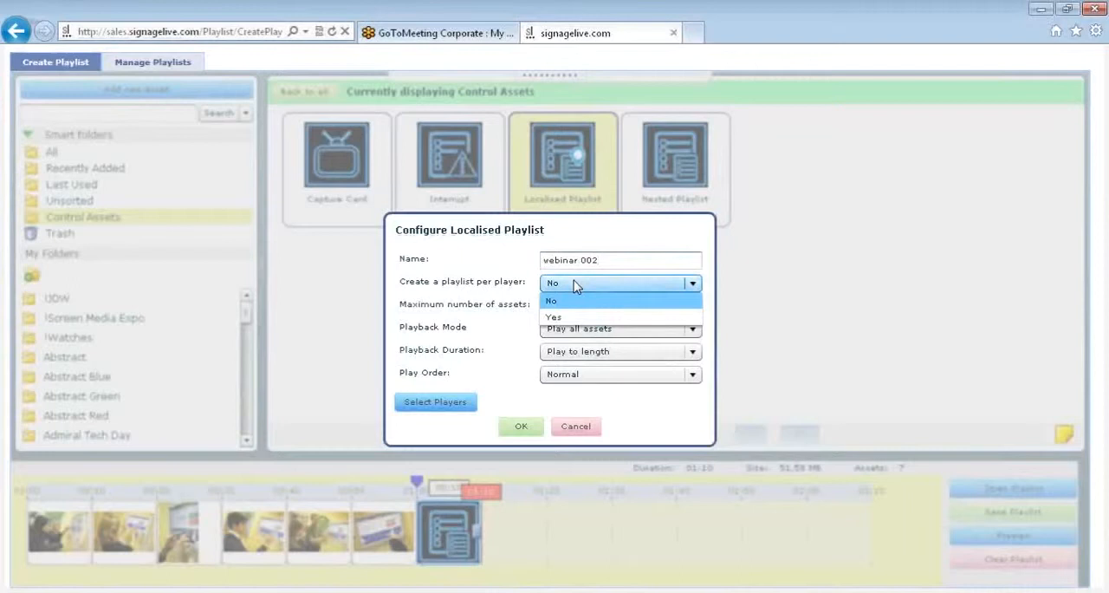
{"action": "left_click", "coordinate": [574, 281]}
{"action": "left_click", "coordinate": [572, 303]}
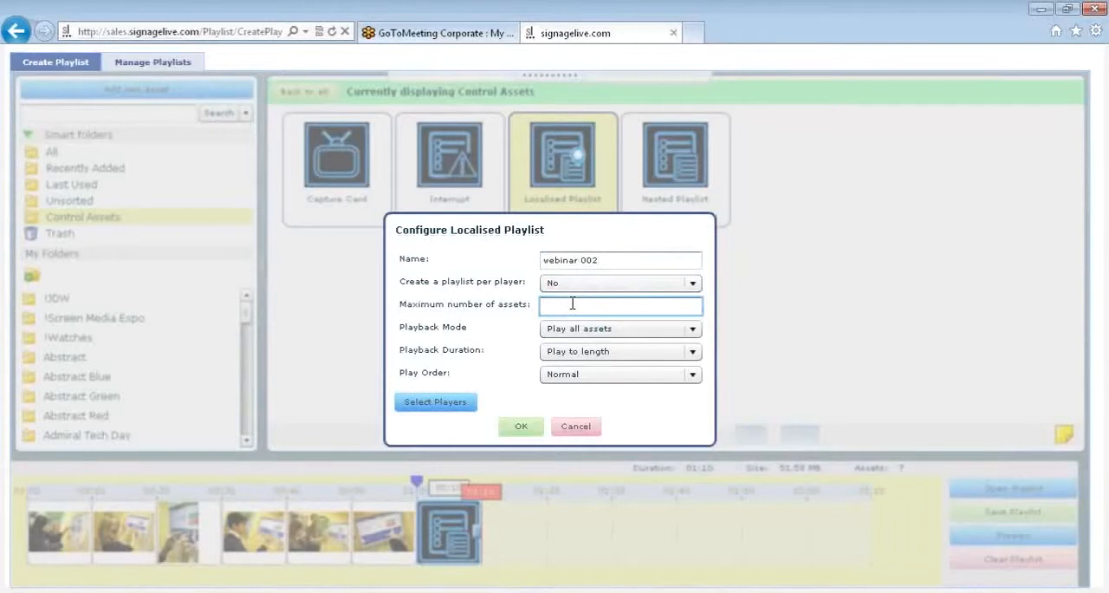
{"action": "type", "text": "10"}
- Keep the localised playlist at Play all assets, Play to length and Normal play order
{"action": "left_click", "coordinate": [589, 329]}
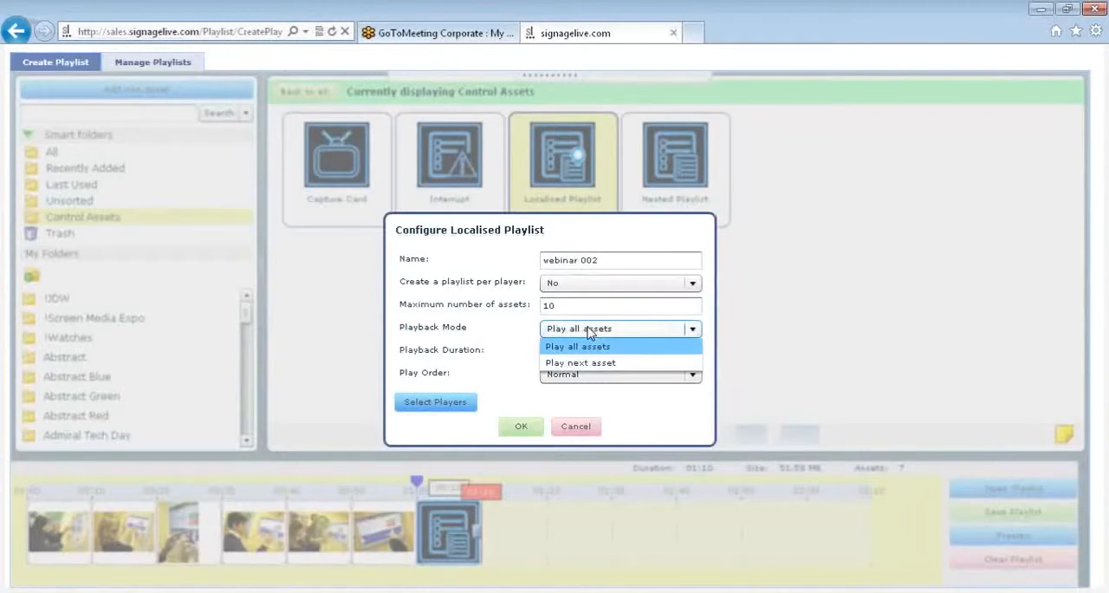
{"action": "left_click", "coordinate": [589, 330]}
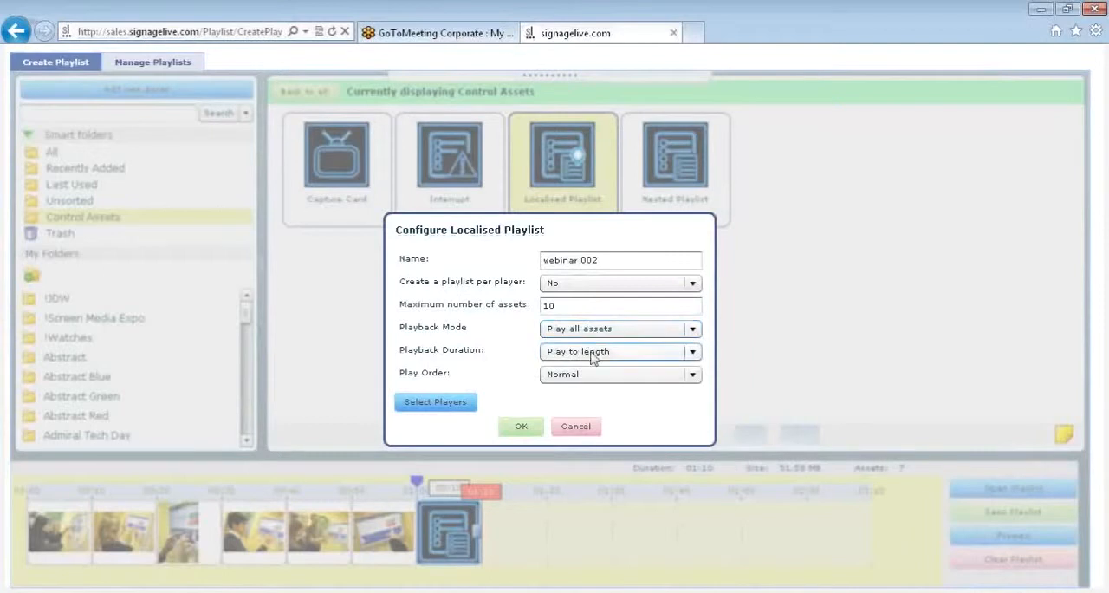
{"action": "left_click", "coordinate": [591, 353]}
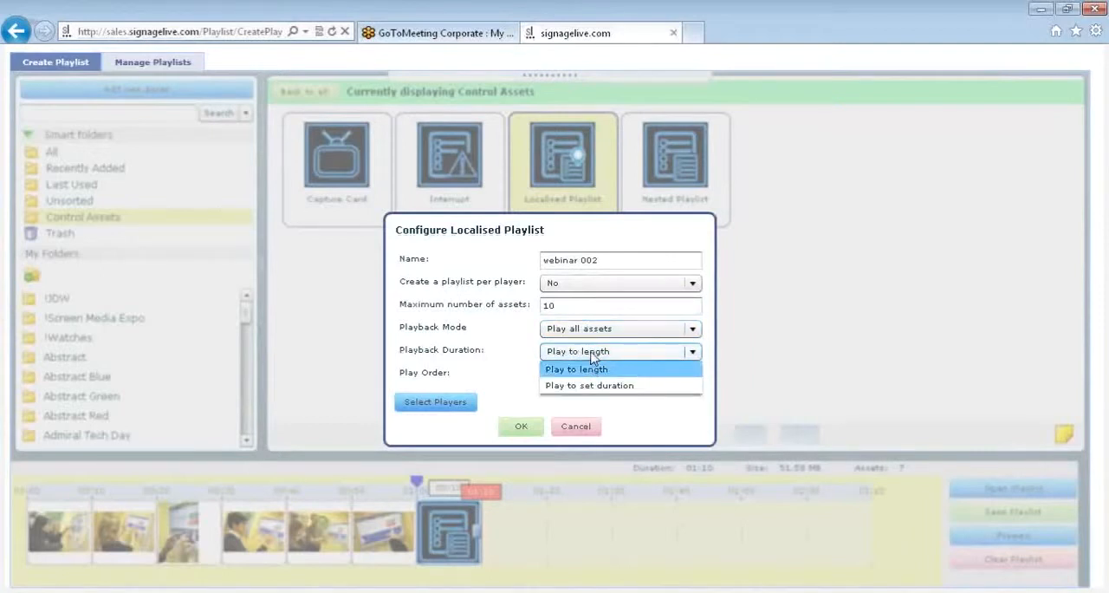
{"action": "left_click", "coordinate": [592, 368]}
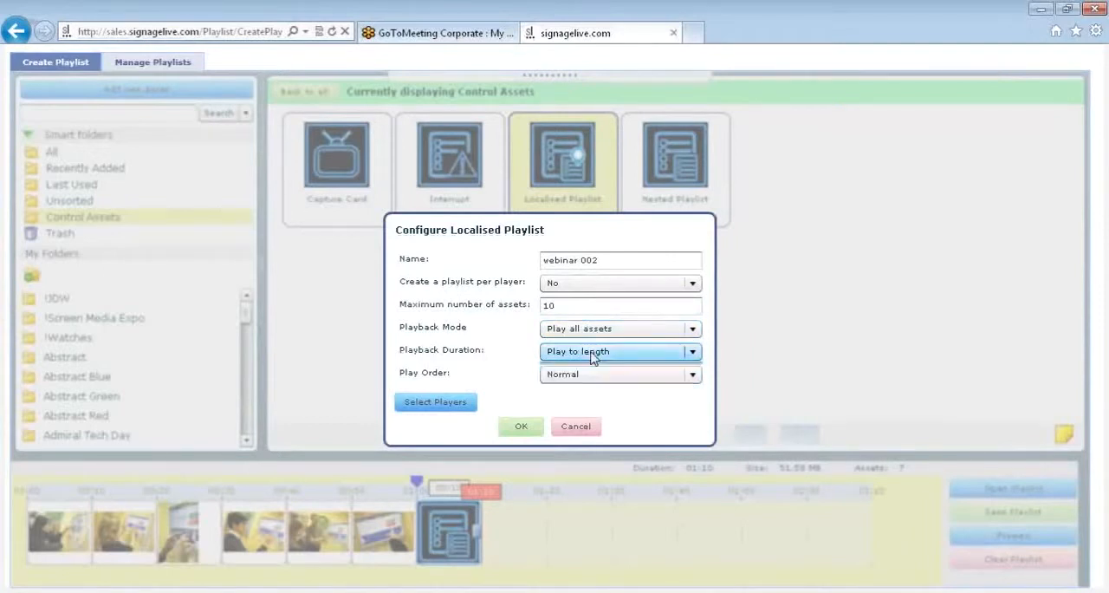
{"action": "left_click", "coordinate": [596, 374]}
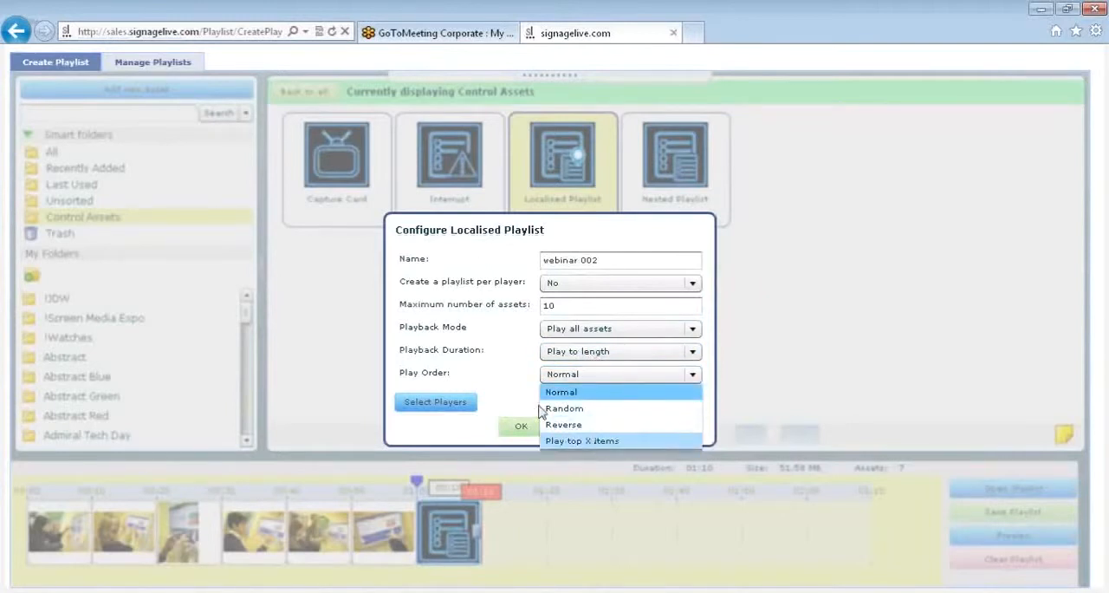
{"action": "left_click", "coordinate": [500, 381]}
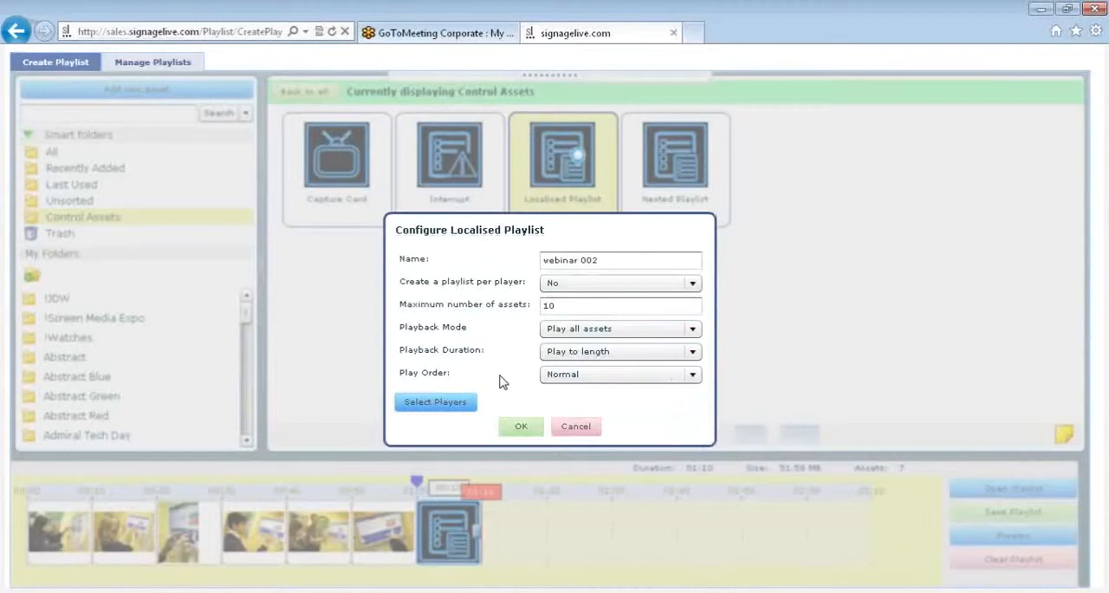
- Search for "samsung" players to assign to the localised playlist
{"action": "left_click", "coordinate": [456, 405]}
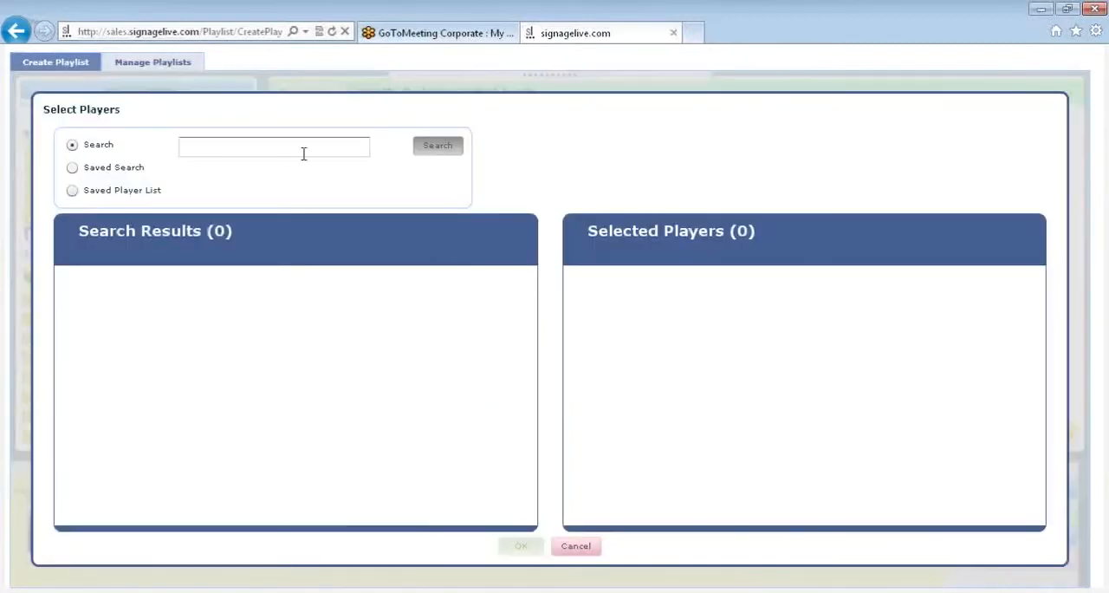
{"action": "left_click", "coordinate": [298, 152]}
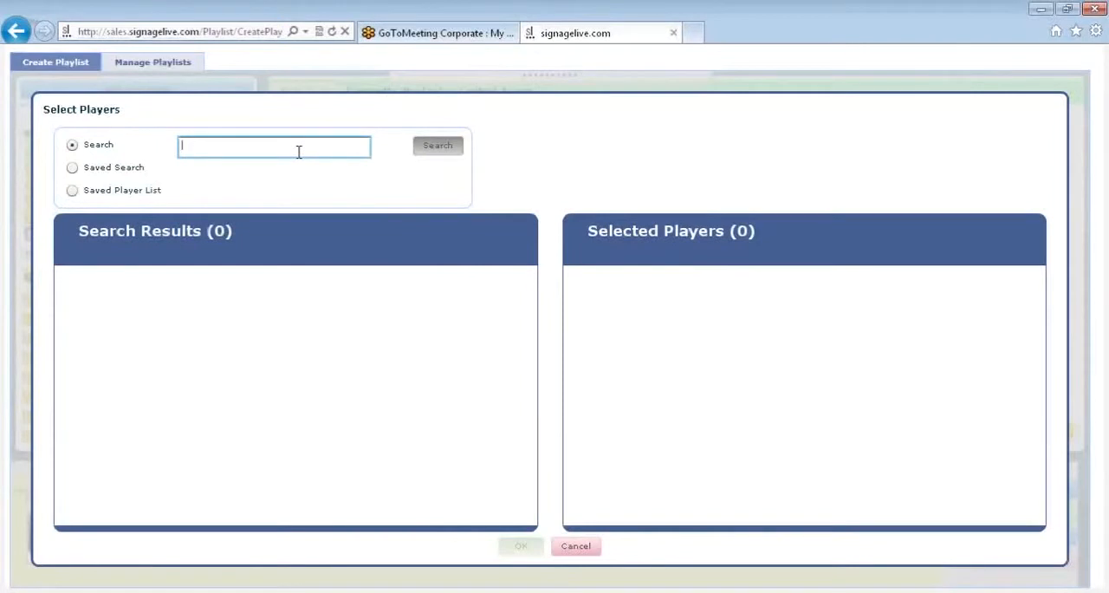
{"action": "type", "text": "sam"}
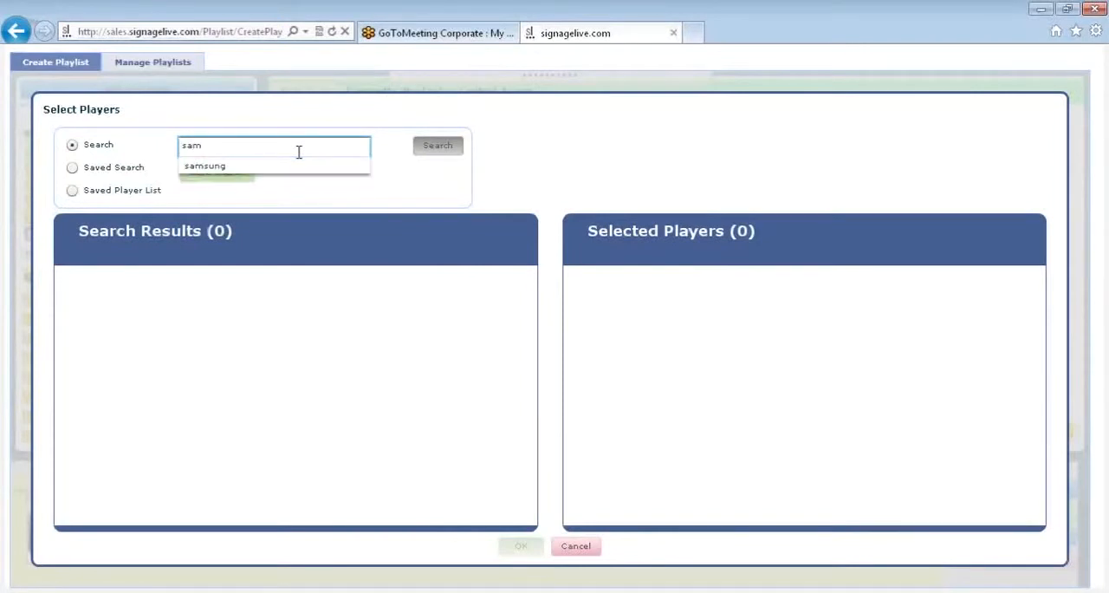
{"action": "left_click", "coordinate": [291, 167]}
{"action": "left_click", "coordinate": [425, 154]}
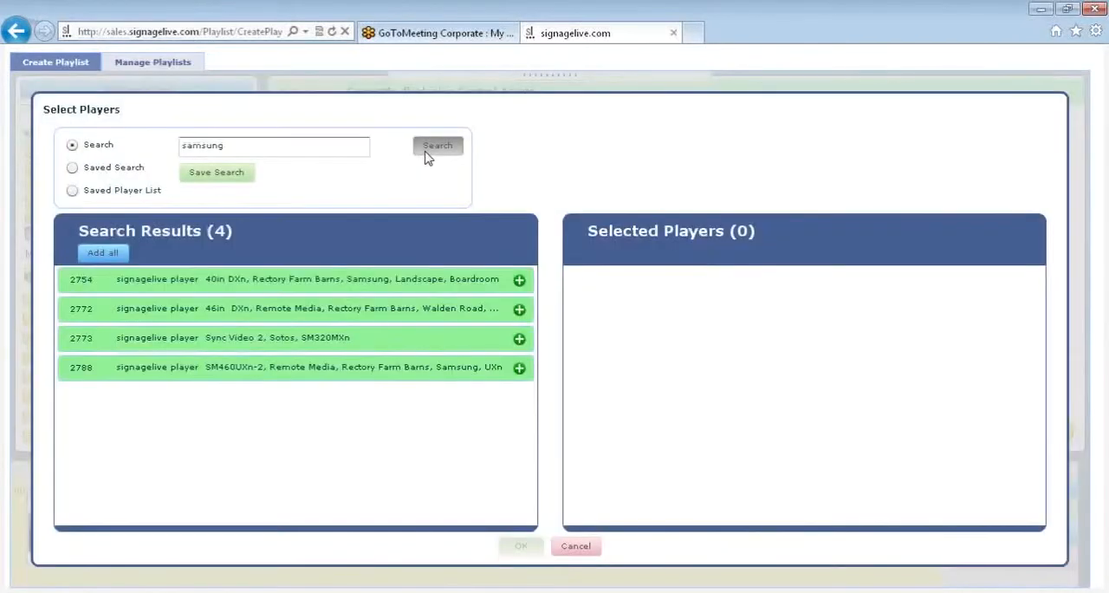
- Assign every player found by the samsung search and insert the localised playlist into the timeline
{"action": "left_click", "coordinate": [519, 281]}
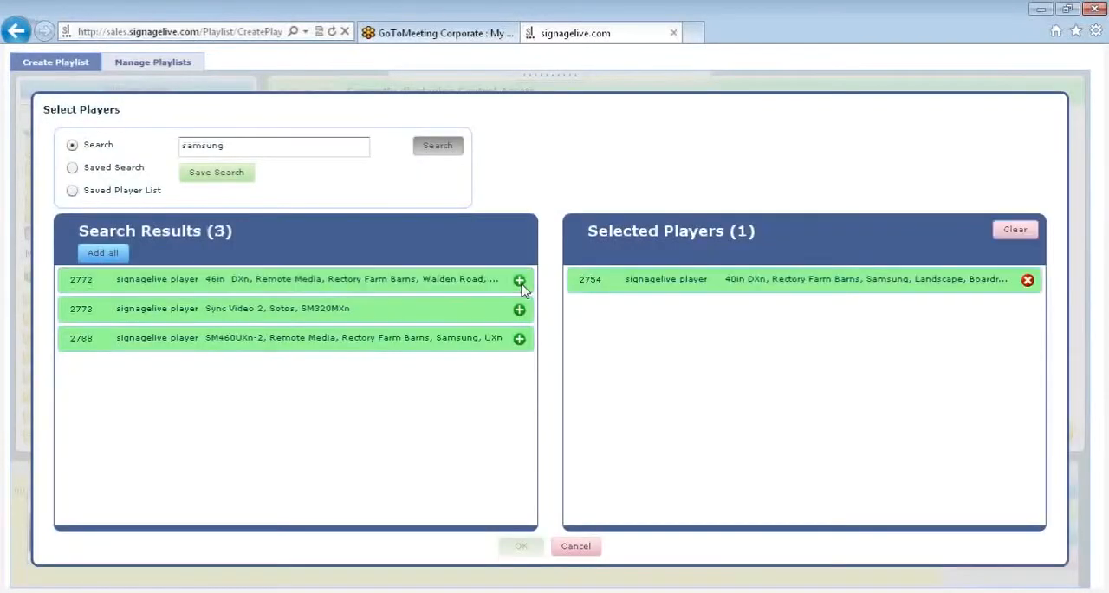
{"action": "left_click", "coordinate": [518, 280]}
{"action": "left_click", "coordinate": [519, 281]}
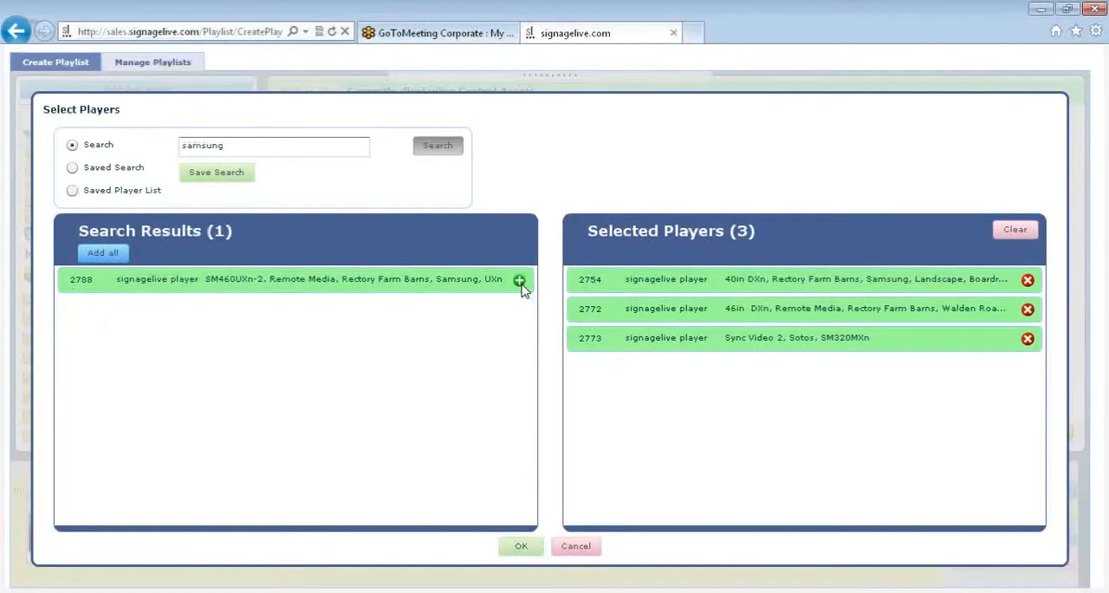
{"action": "left_click", "coordinate": [519, 281]}
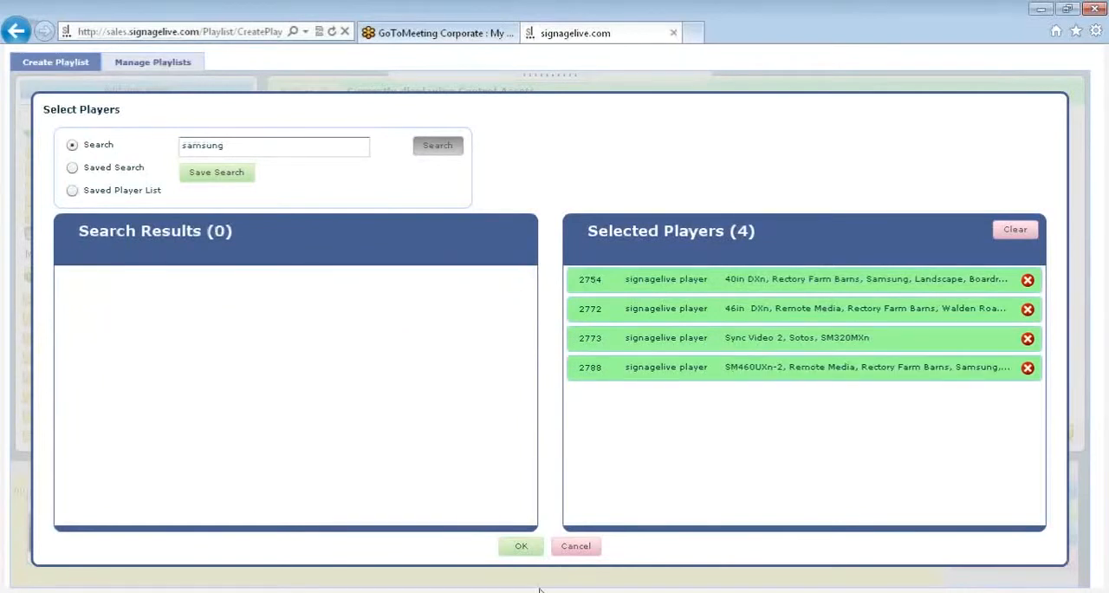
{"action": "left_click", "coordinate": [518, 547]}
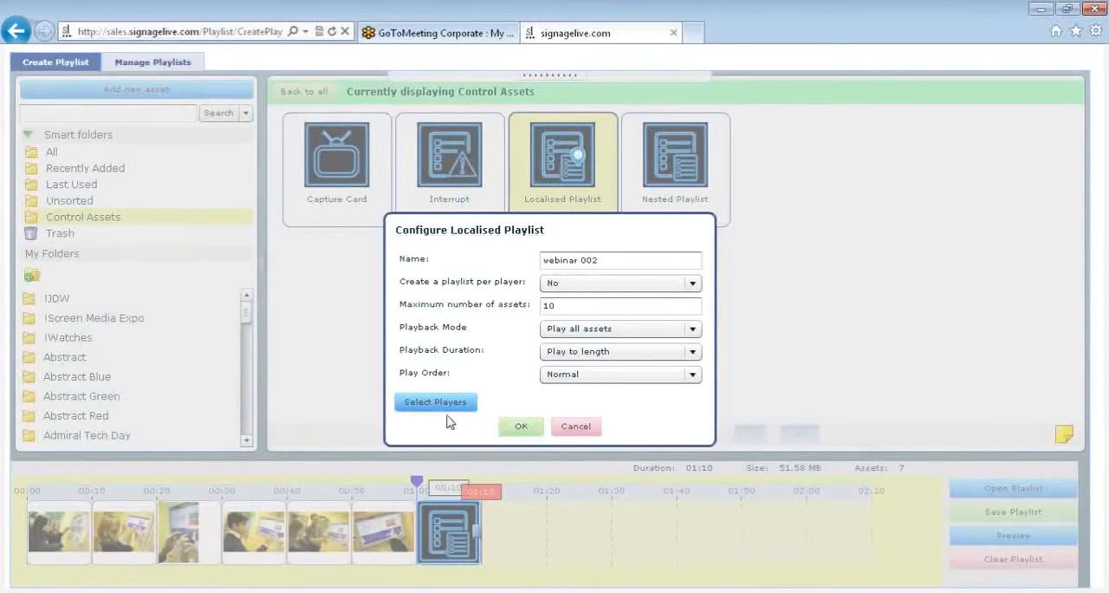
{"action": "left_click", "coordinate": [518, 426]}
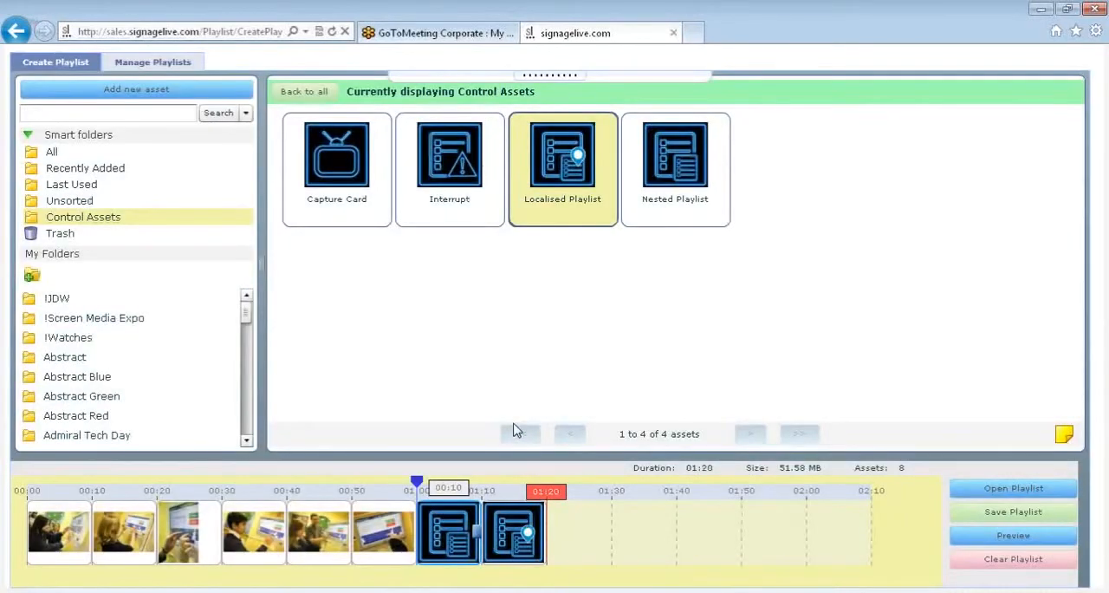
- Restore the hidden page header and open the User Management page in the settings
{"action": "mouse_move", "coordinate": [524, 538]}
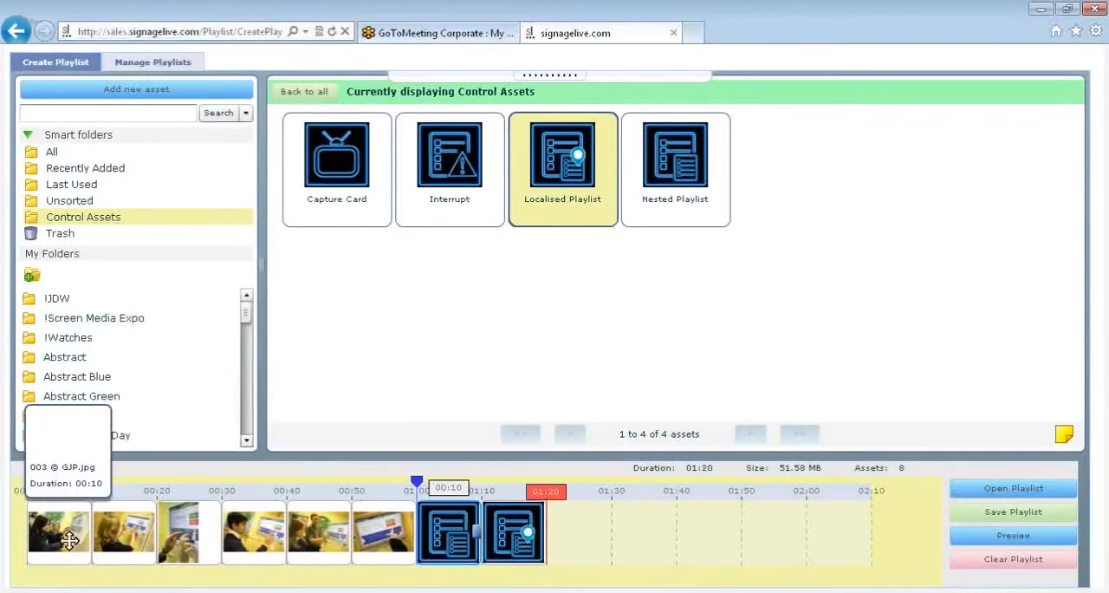
{"action": "mouse_move", "coordinate": [539, 561]}
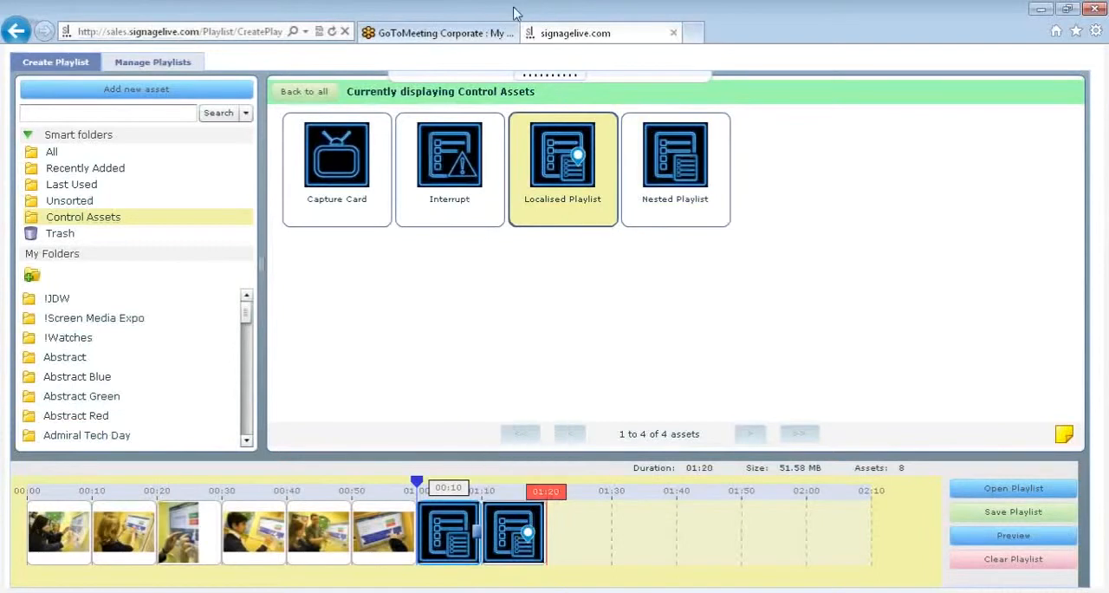
{"action": "left_click", "coordinate": [538, 89]}
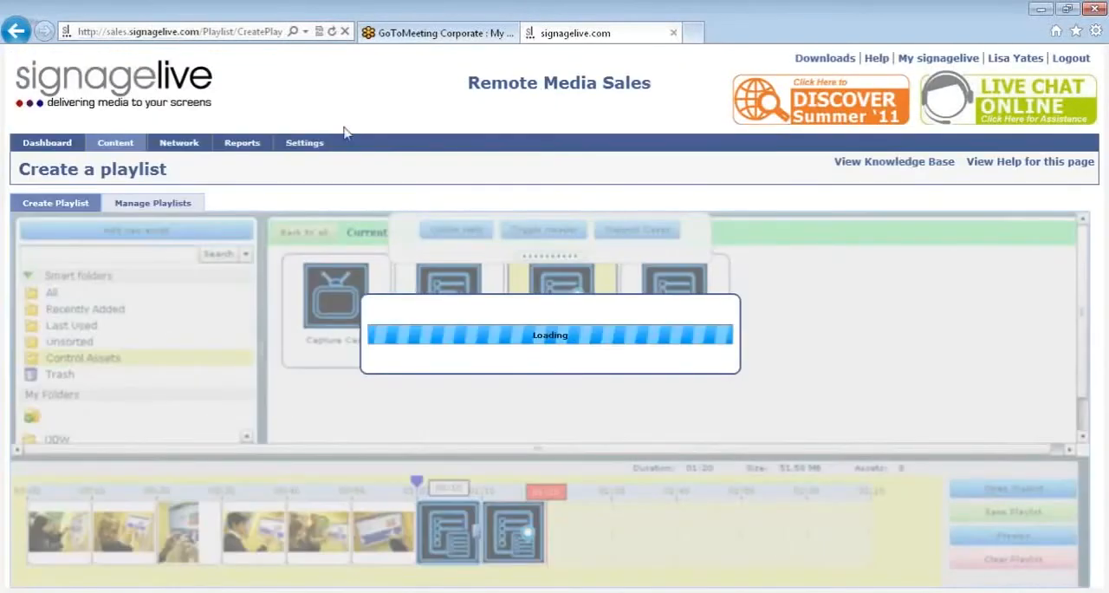
{"action": "mouse_move", "coordinate": [324, 141]}
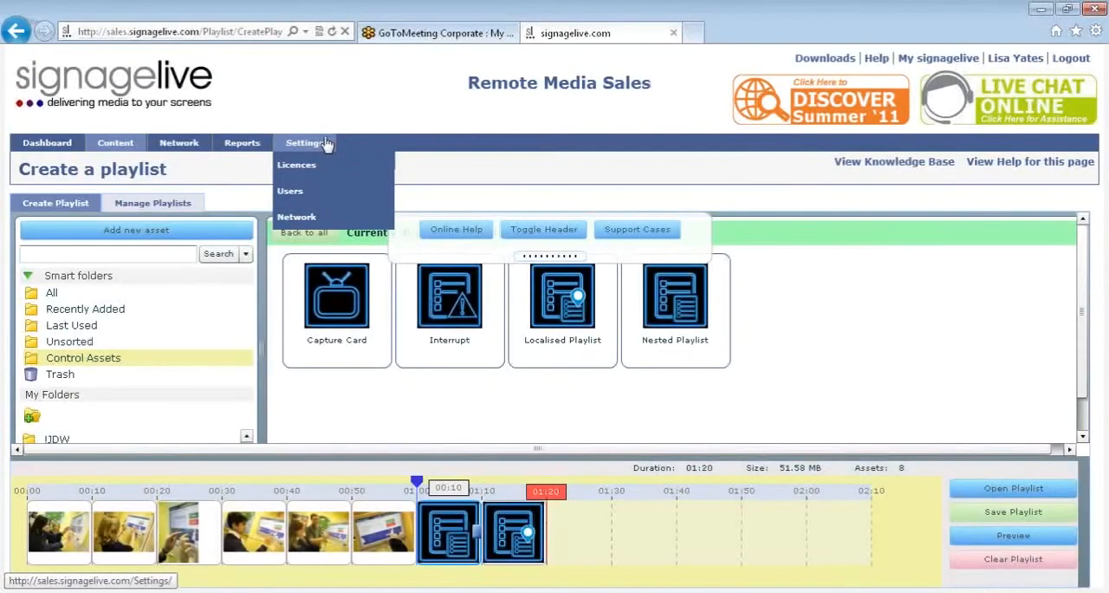
{"action": "left_click", "coordinate": [299, 198]}
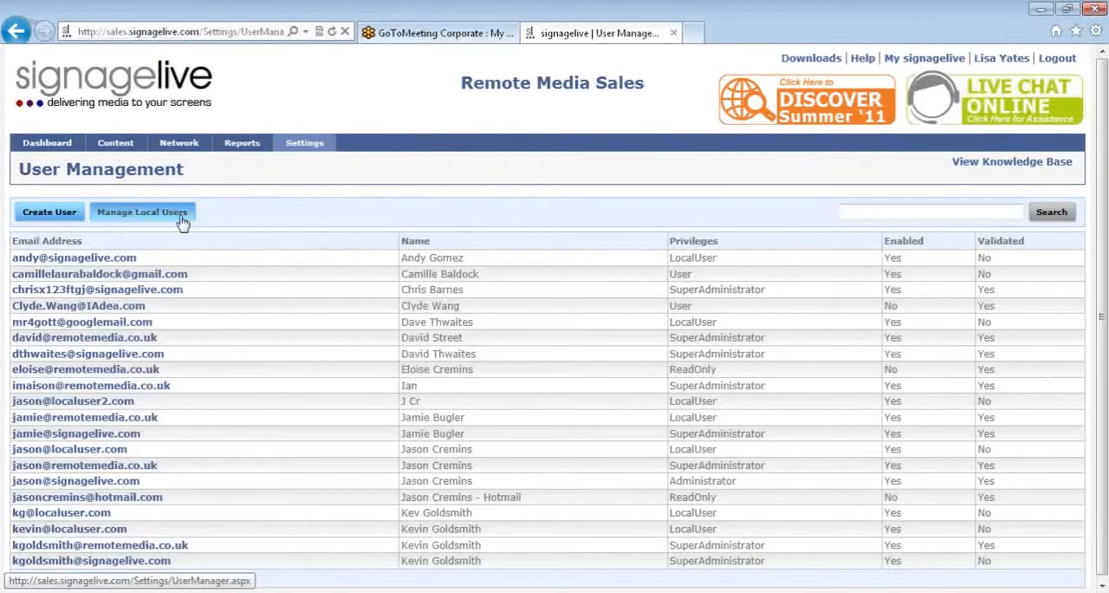
- Open the management of local users and select the second-to-last local user in the list
{"action": "left_click", "coordinate": [161, 215]}
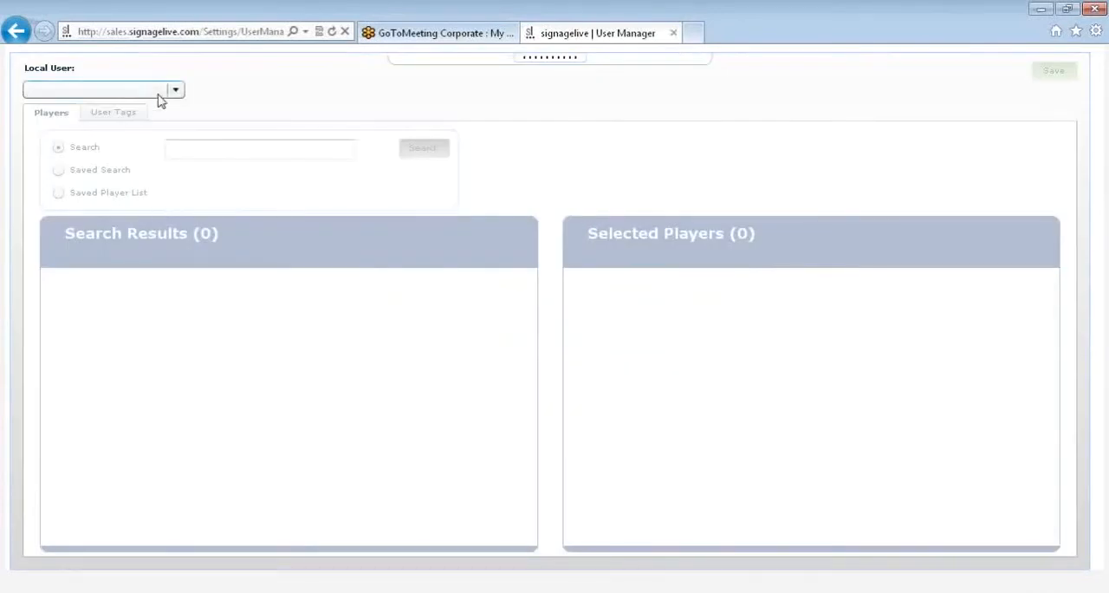
{"action": "left_click", "coordinate": [159, 92]}
{"action": "left_click_drag", "start_coordinate": [178, 117], "coordinate": [180, 168]}
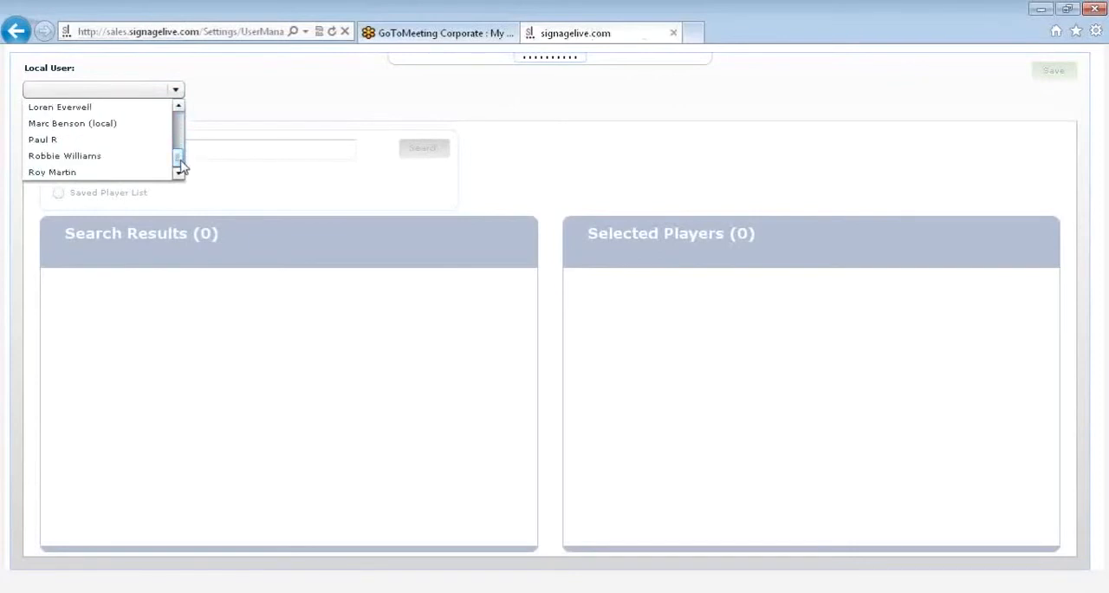
{"action": "left_click", "coordinate": [97, 158]}
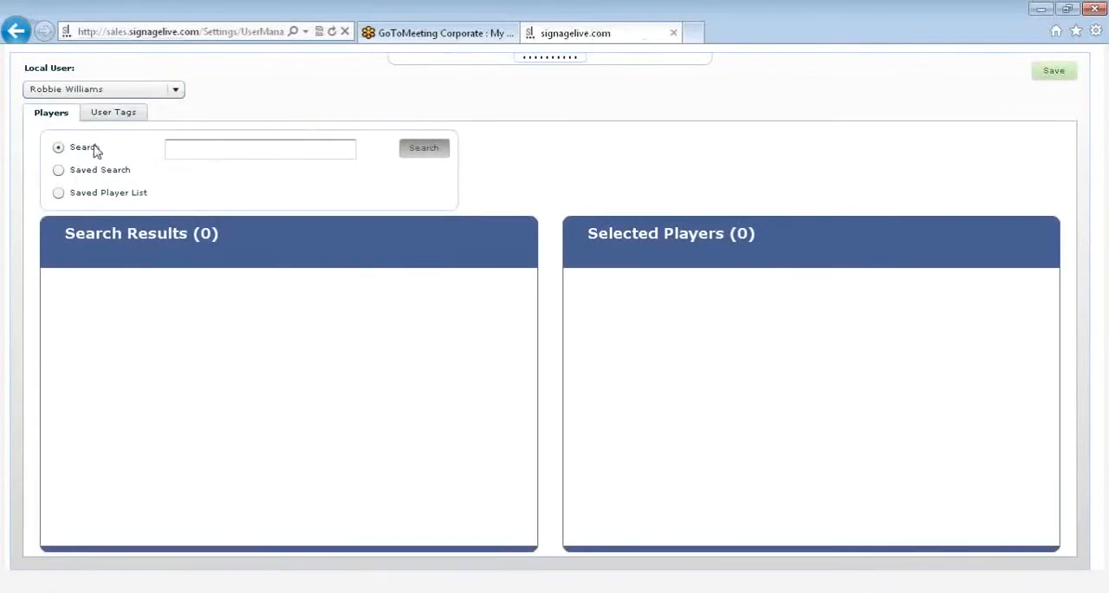
- Search for "samsung" players to assign to the selected local user
{"action": "left_click", "coordinate": [178, 149]}
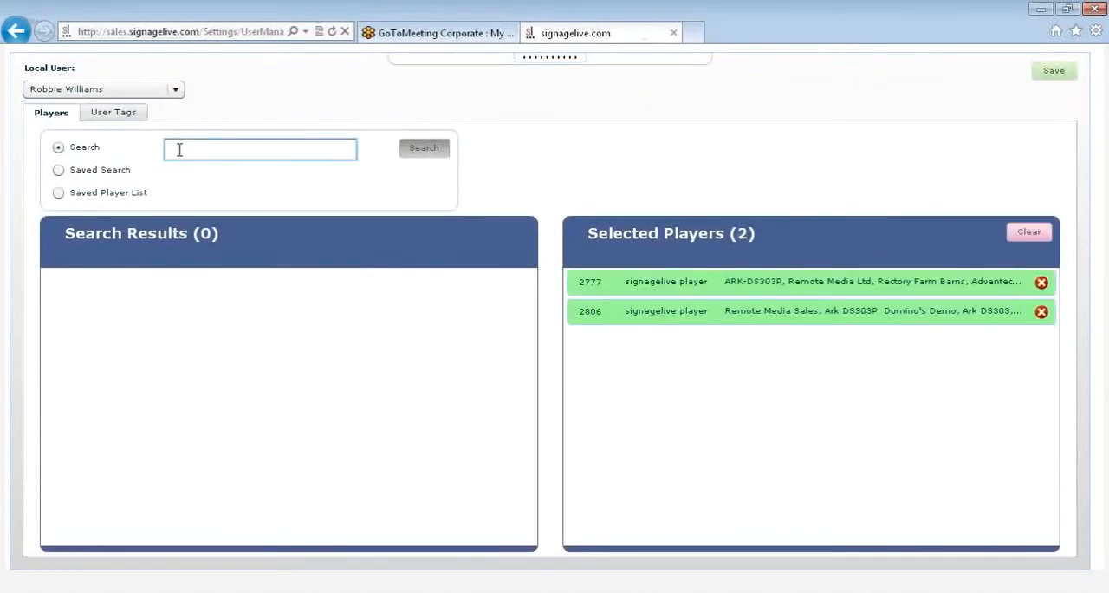
{"action": "type", "text": "sams"}
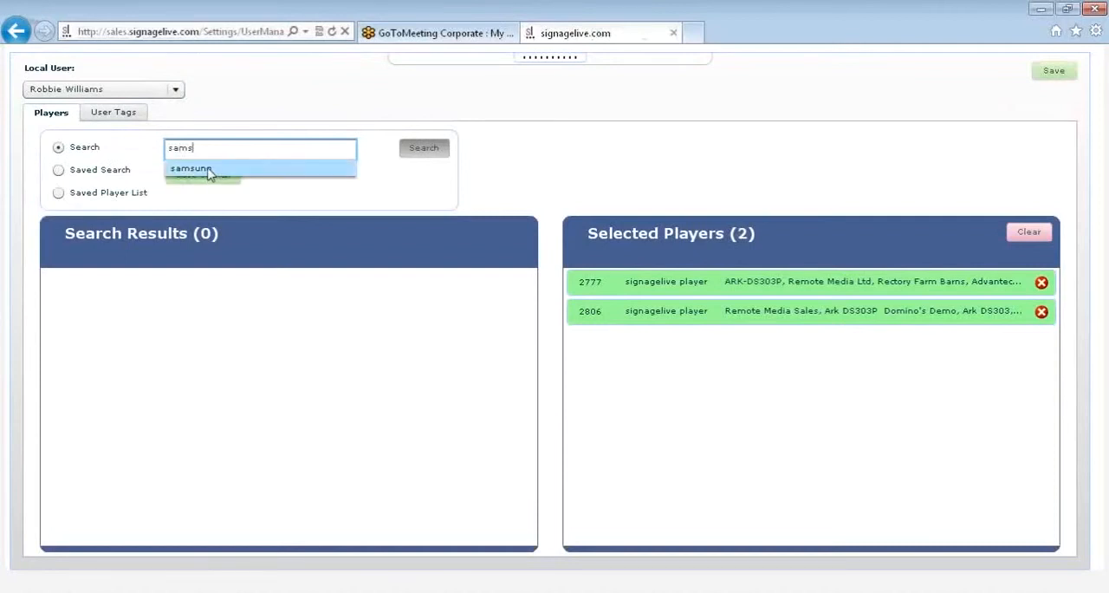
{"action": "left_click", "coordinate": [208, 170]}
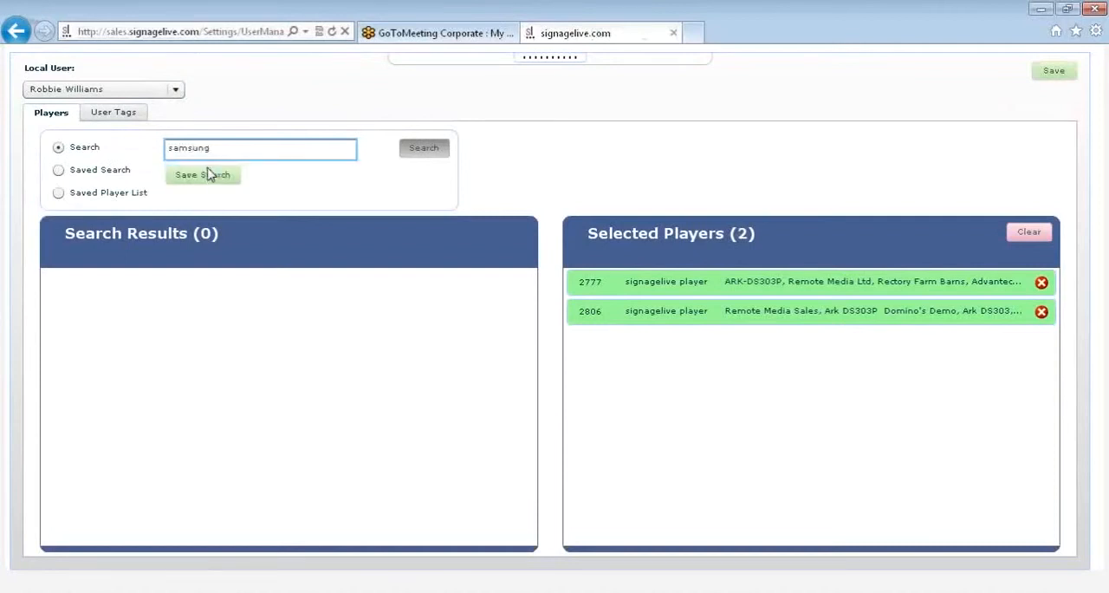
{"action": "left_click", "coordinate": [423, 151]}
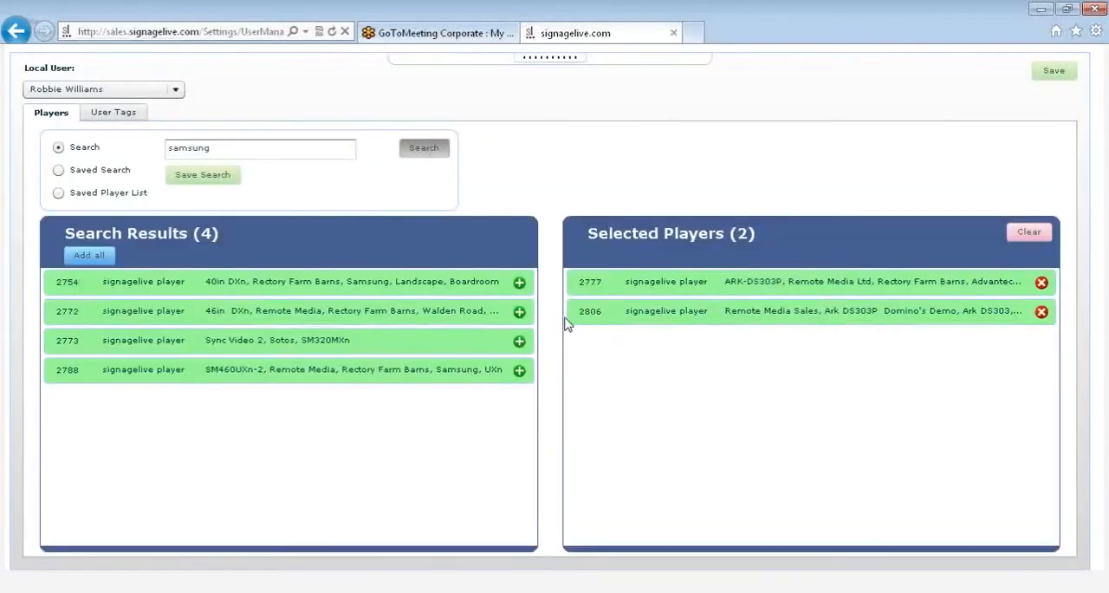
- Add every player found by the samsung search, one at a time, to the local user's selected players
{"action": "left_click", "coordinate": [519, 282]}
{"action": "left_click", "coordinate": [519, 282]}
{"action": "left_click", "coordinate": [519, 282]}
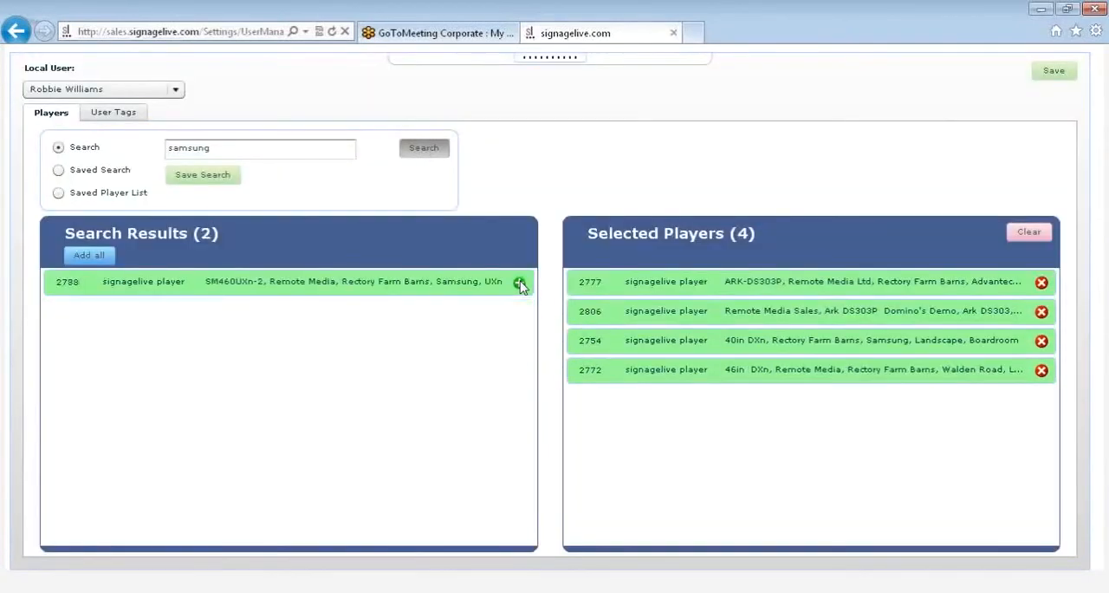
{"action": "left_click", "coordinate": [519, 283]}
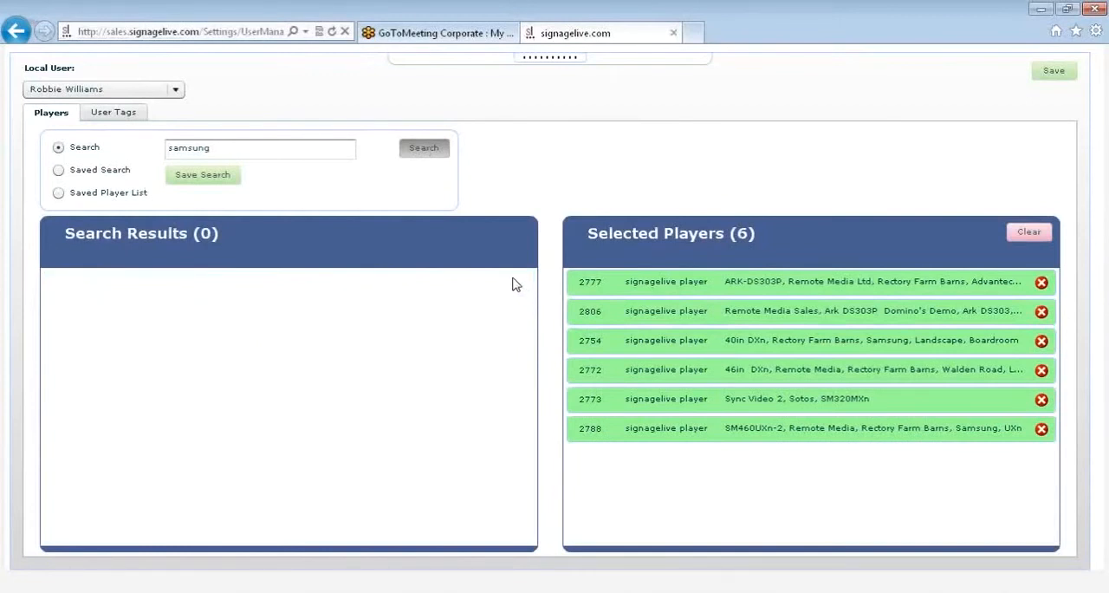
- Add the tag "signagelive" below the "menu" tag in the local user's user tags
{"action": "left_click", "coordinate": [114, 111]}
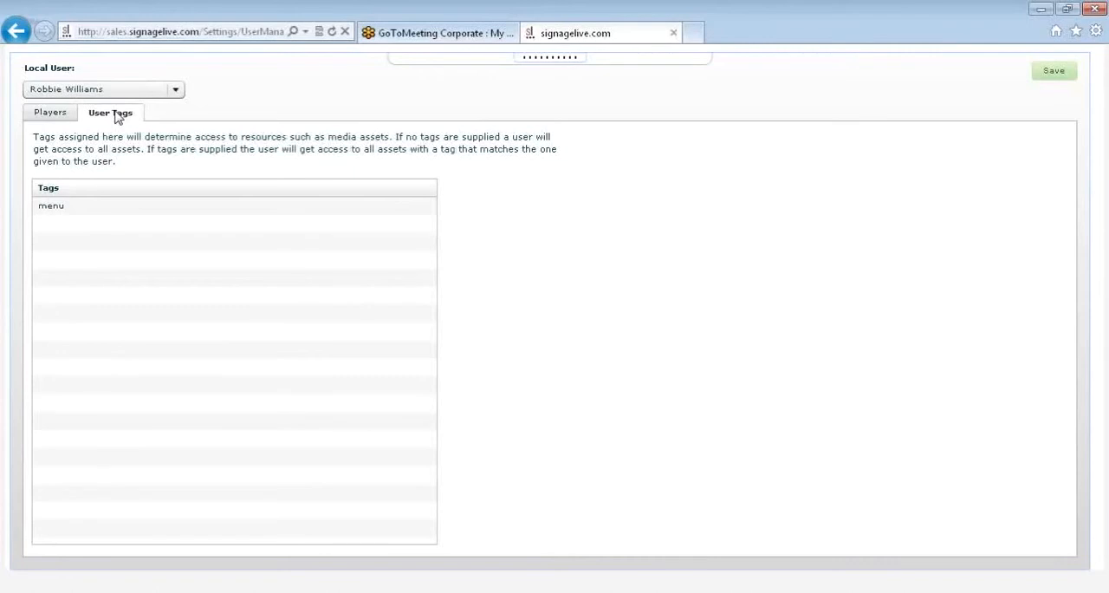
{"action": "left_click", "coordinate": [82, 227]}
{"action": "type", "text": "signagelive"}
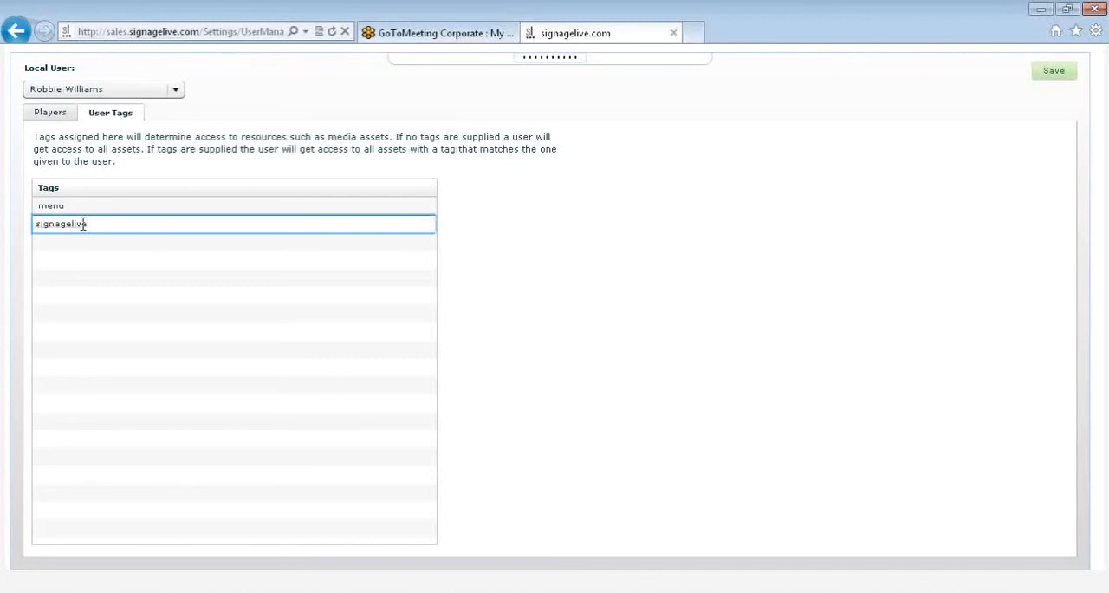
{"action": "left_click", "coordinate": [496, 96]}
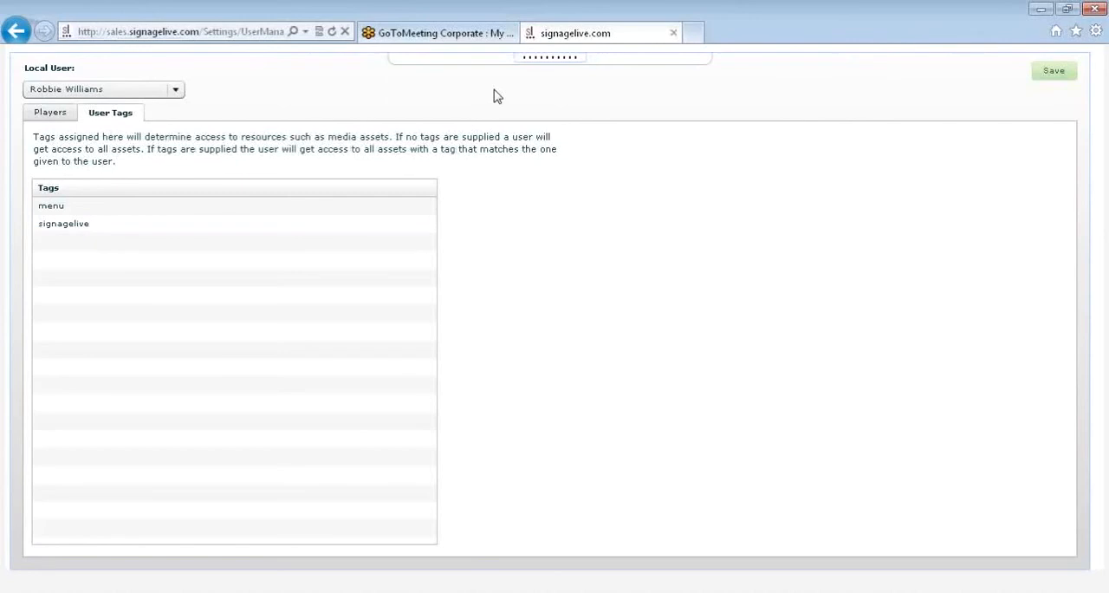